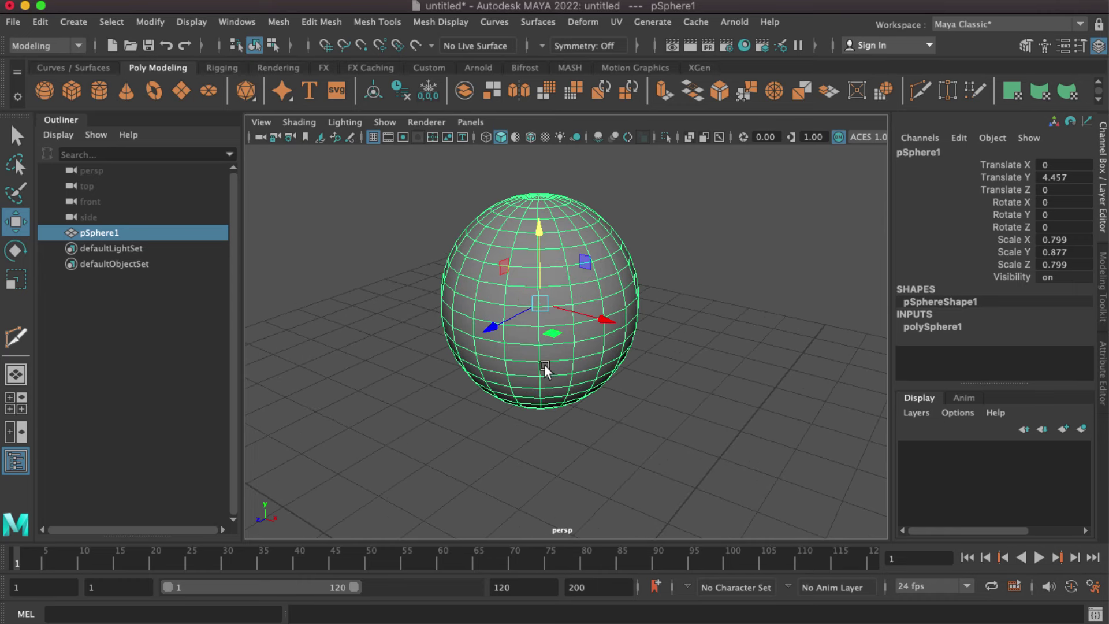
Delete a face loop and the sphere's entire upper half of faces, leaving a bowl.
{"action": "right_click_drag", "start_coordinate": [544, 237], "coordinate": [545, 277]}
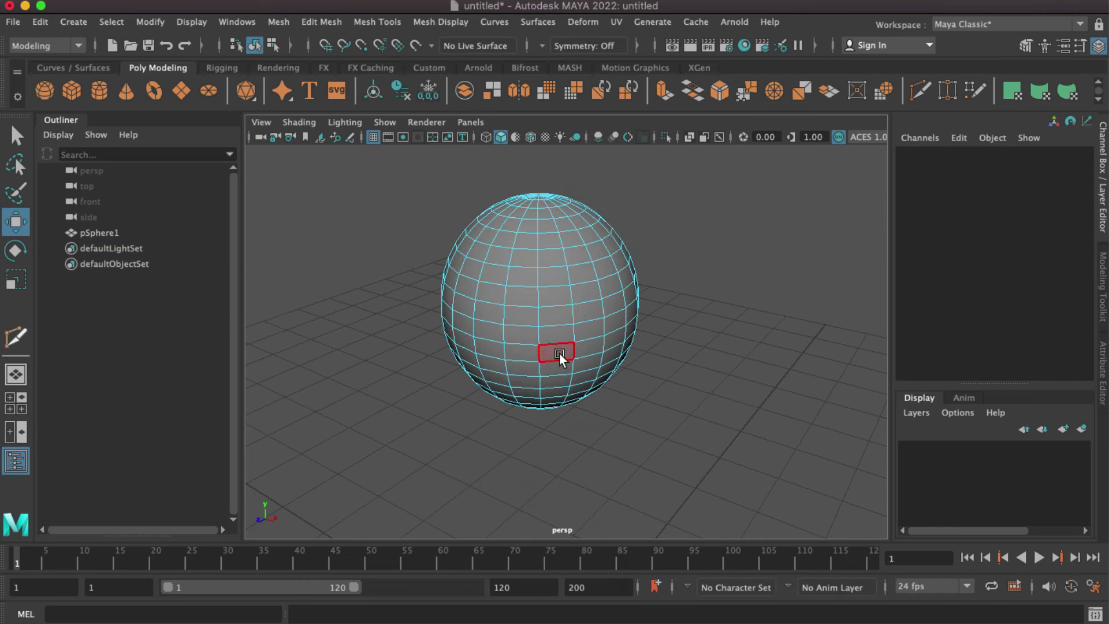
{"action": "left_click", "coordinate": [559, 354]}
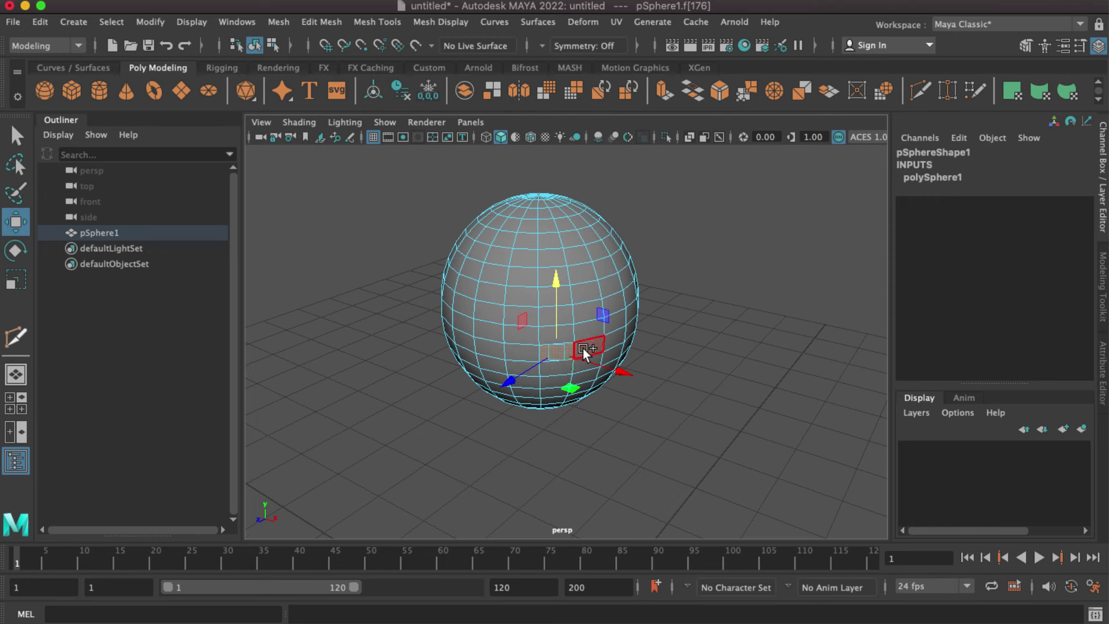
{"action": "double_click", "coordinate": [583, 348], "text": "shift"}
{"action": "key", "text": "Delete"}
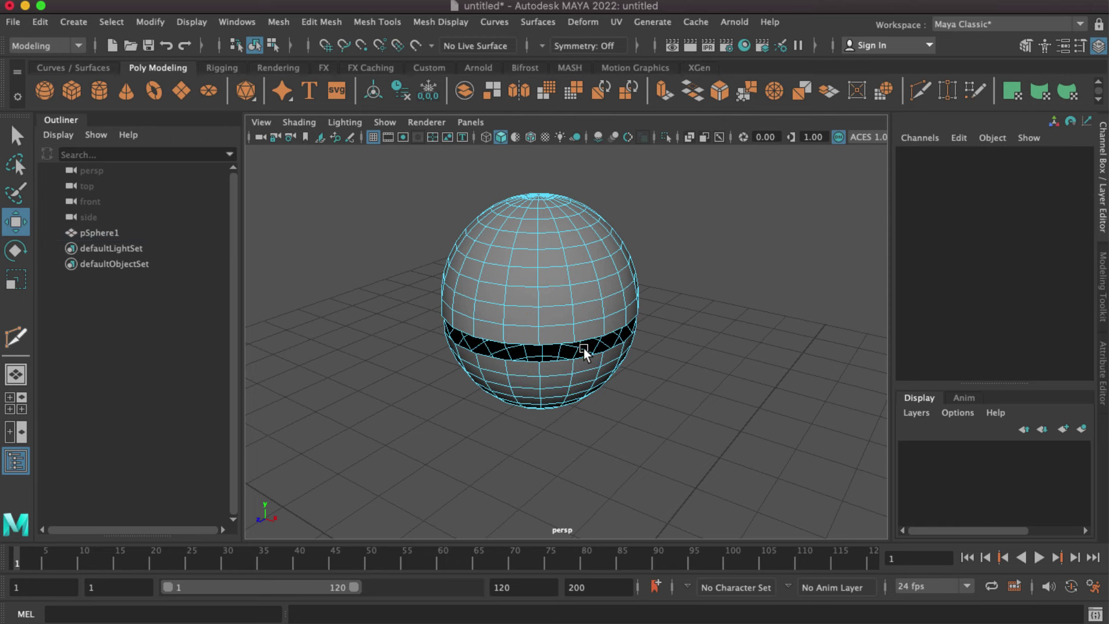
{"action": "double_click", "coordinate": [567, 327]}
{"action": "key", "text": "Delete"}
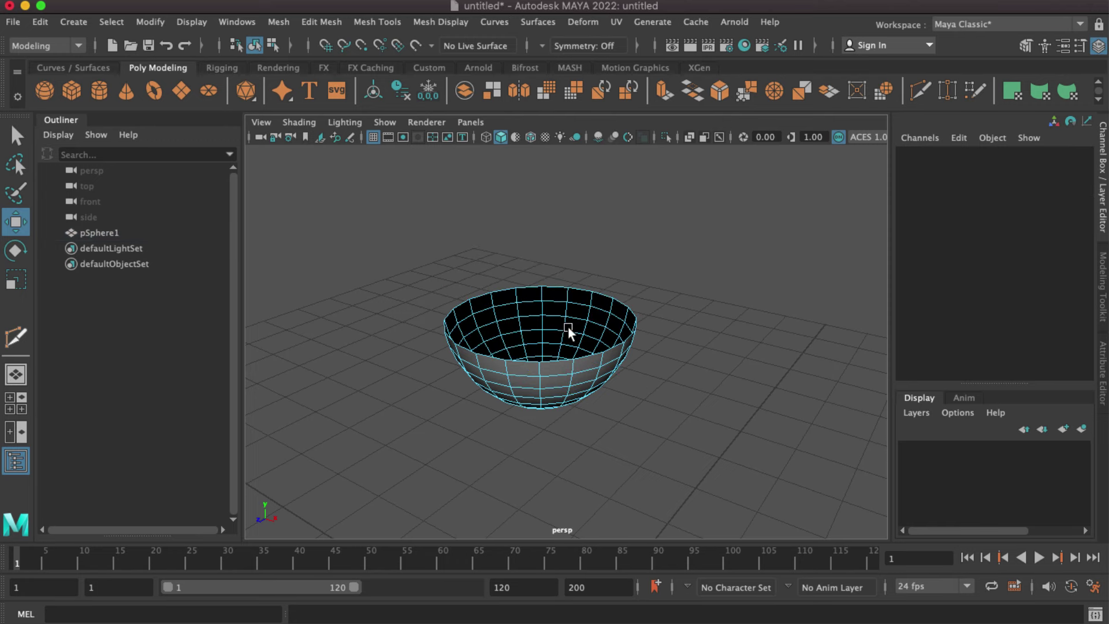
Select the edge loop around the bowl's open rim.
{"action": "mouse_move", "coordinate": [594, 390]}
{"action": "left_mouse_down", "text": "alt"}
{"action": "mouse_move", "coordinate": [633, 359]}
{"action": "mouse_move", "coordinate": [631, 396]}
{"action": "left_mouse_up", "text": "alt"}
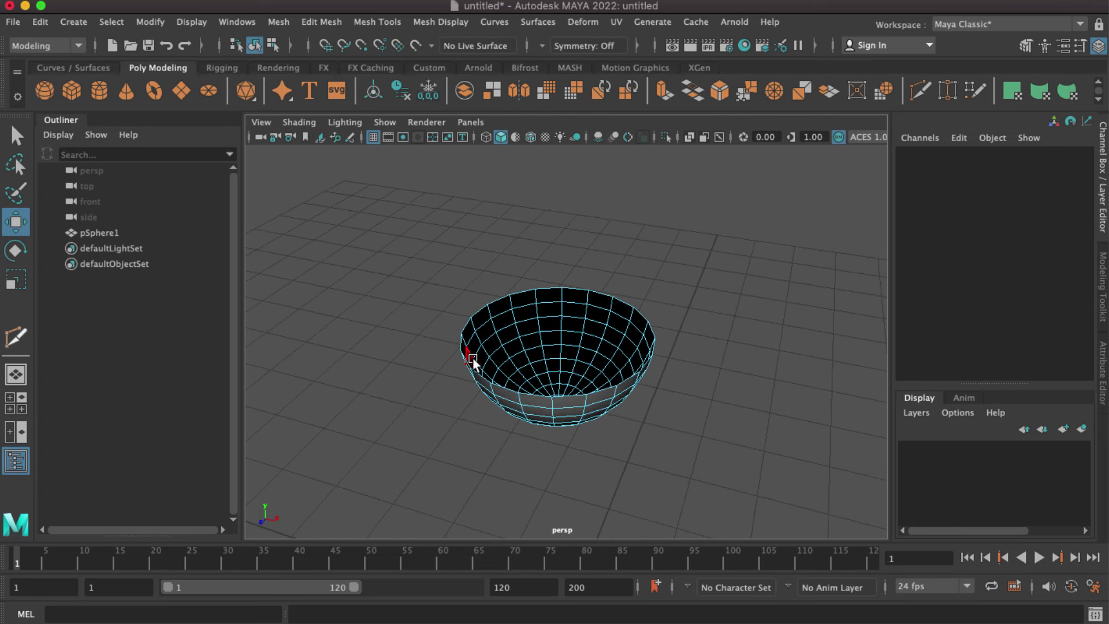
{"action": "right_click_drag", "start_coordinate": [638, 314], "coordinate": [623, 193]}
{"action": "double_click", "coordinate": [604, 291]}
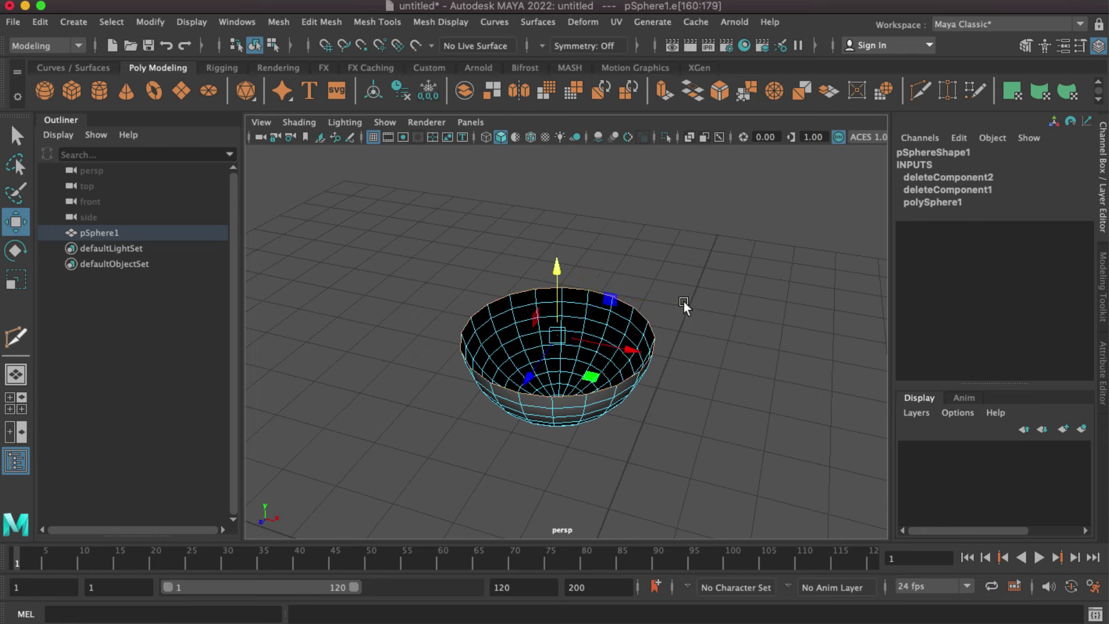
Fill the bowl's open top with a single cap face and select it.
{"action": "left_click", "coordinate": [279, 23]}
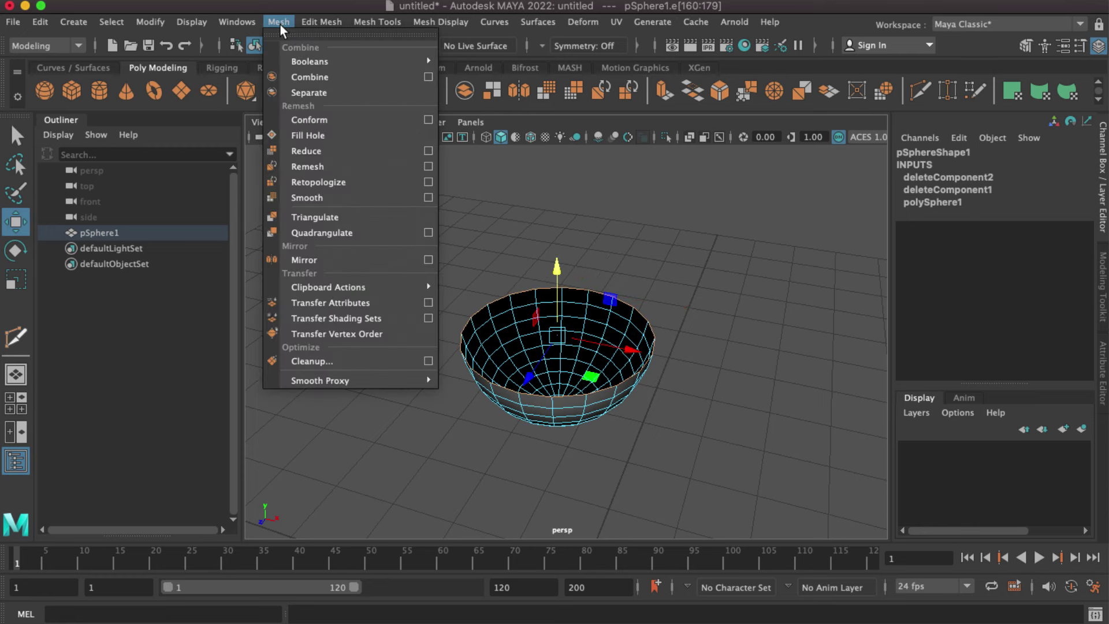
{"action": "left_click", "coordinate": [343, 135]}
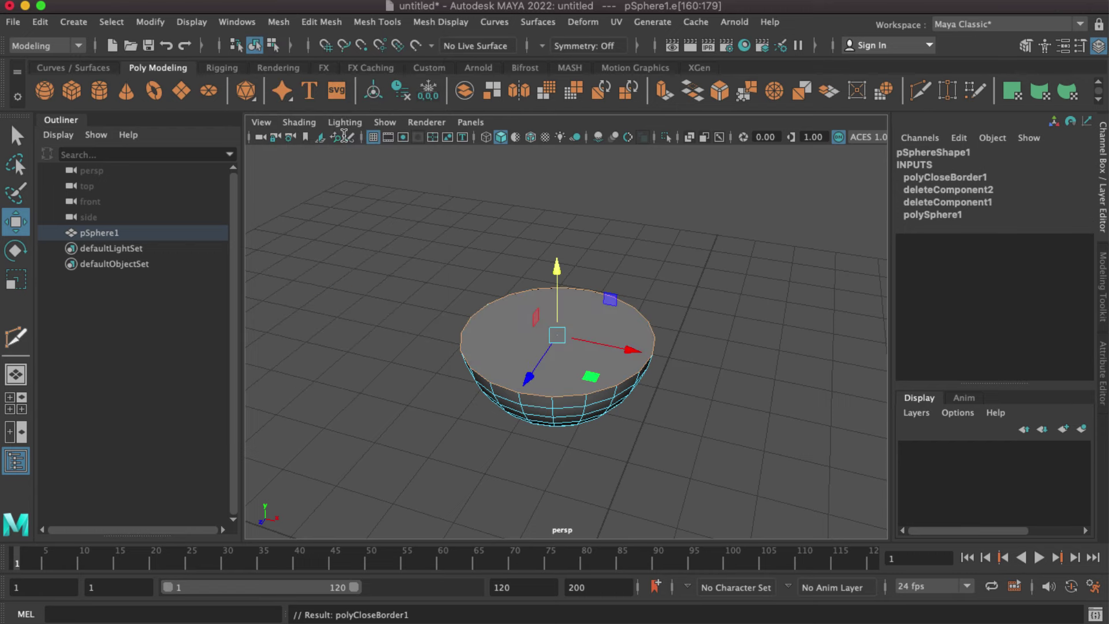
{"action": "right_click_drag", "start_coordinate": [594, 317], "coordinate": [590, 287]}
{"action": "left_click", "coordinate": [593, 313]}
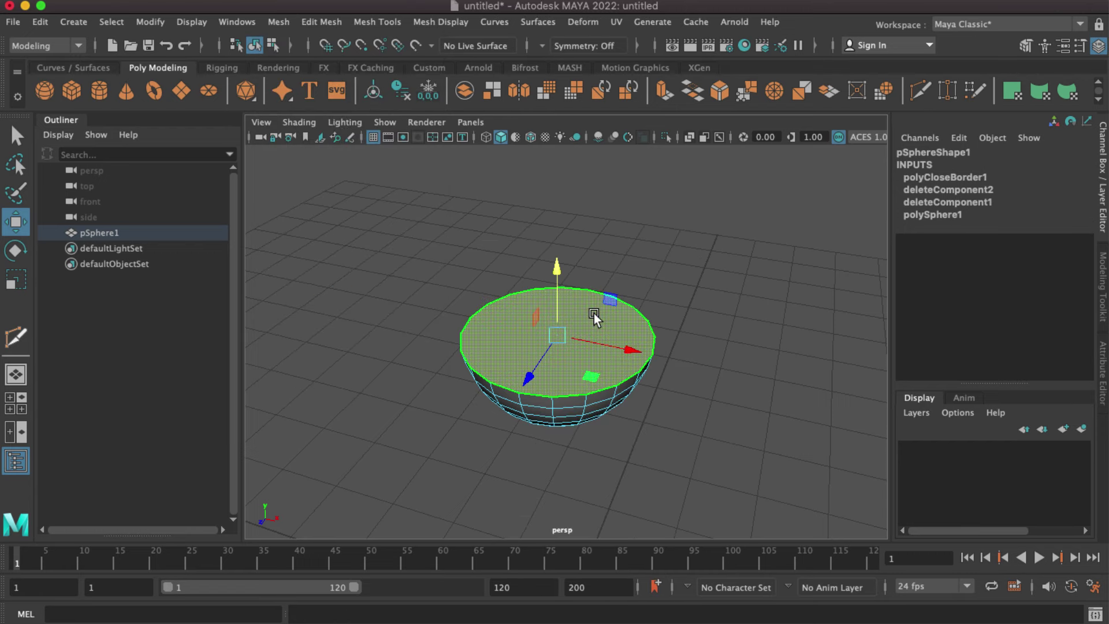
{"action": "left_click", "coordinate": [12, 283]}
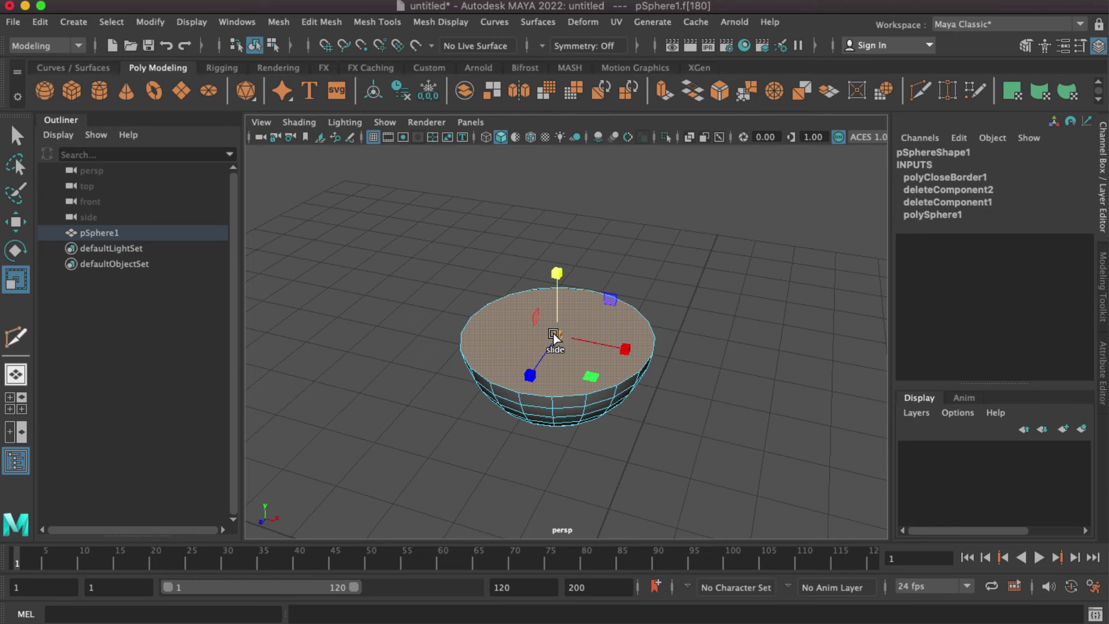
{"action": "key", "text": "ctrl+z"}
Set Transform Constraint to Off, then extrude the cap and scale it into an inset ring.
{"action": "left_click", "coordinate": [1026, 46]}
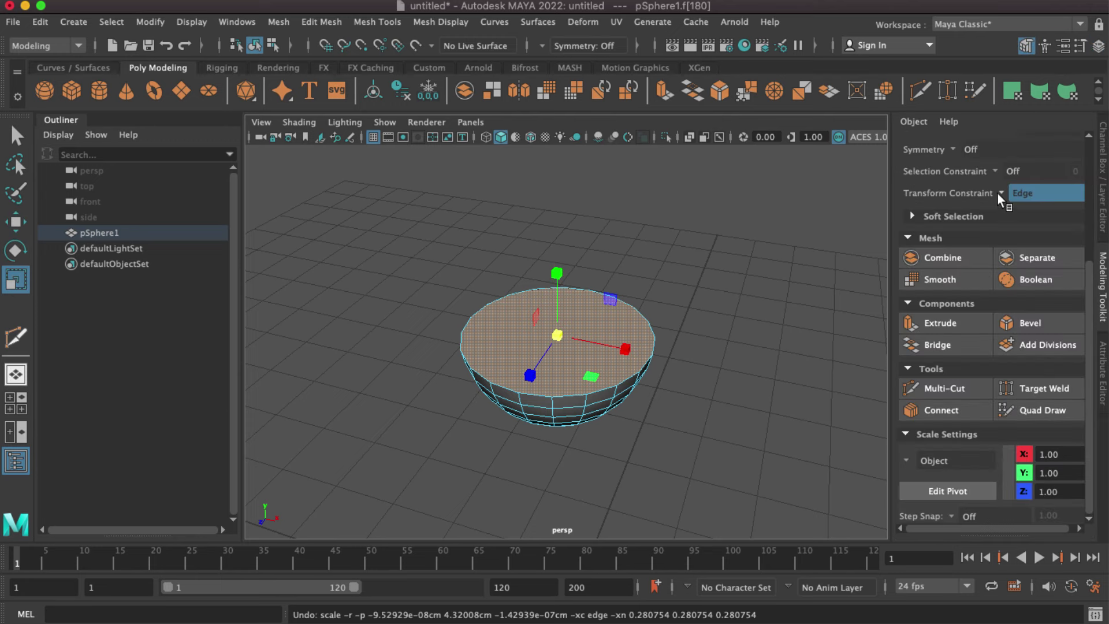
{"action": "left_click", "coordinate": [999, 192]}
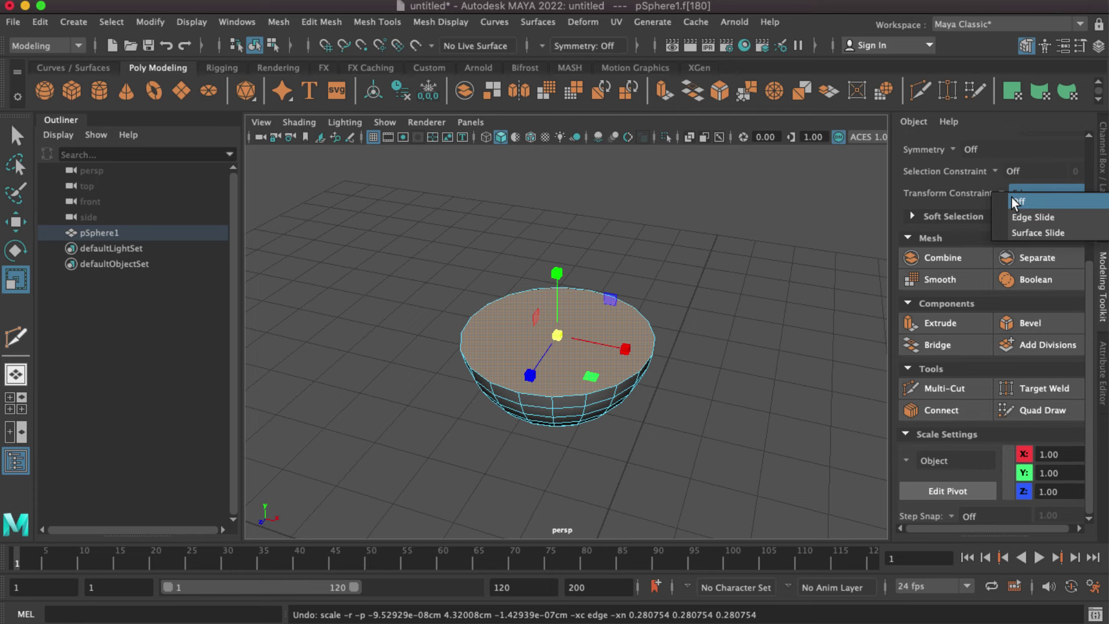
{"action": "left_click", "coordinate": [1012, 199]}
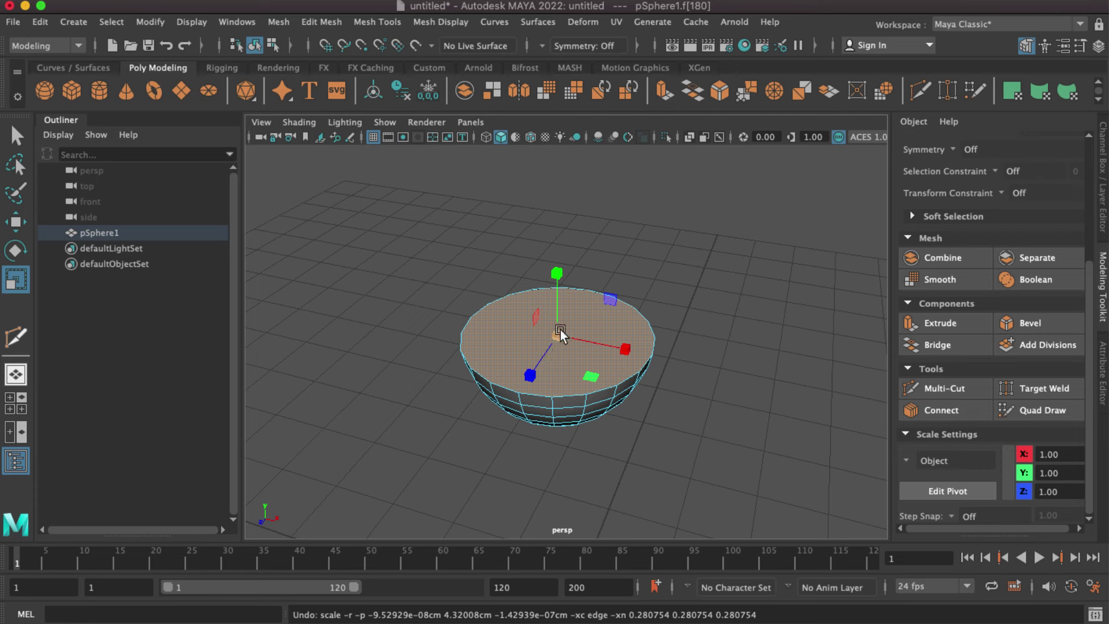
{"action": "key", "text": "ctrl+e"}
{"action": "left_click_drag", "start_coordinate": [563, 334], "coordinate": [529, 342]}
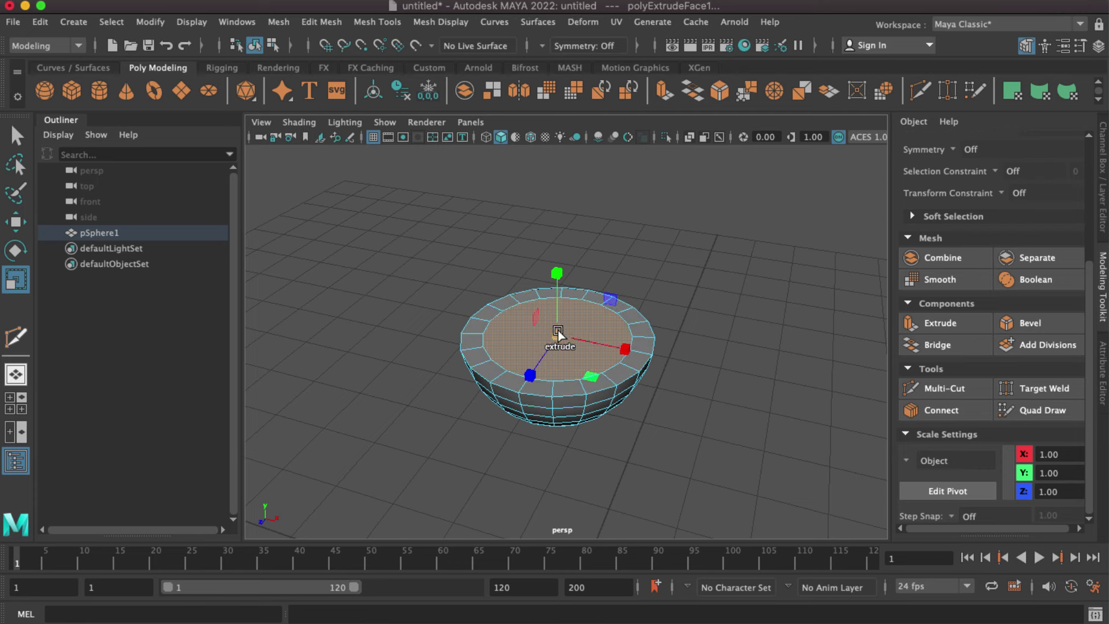
Inset the cap down to a small centre face and extrude it upward into a tall stem.
{"action": "left_click_drag", "start_coordinate": [558, 330], "coordinate": [511, 359]}
{"action": "key", "text": "ctrl+e"}
{"action": "key", "text": "ctrl+e"}
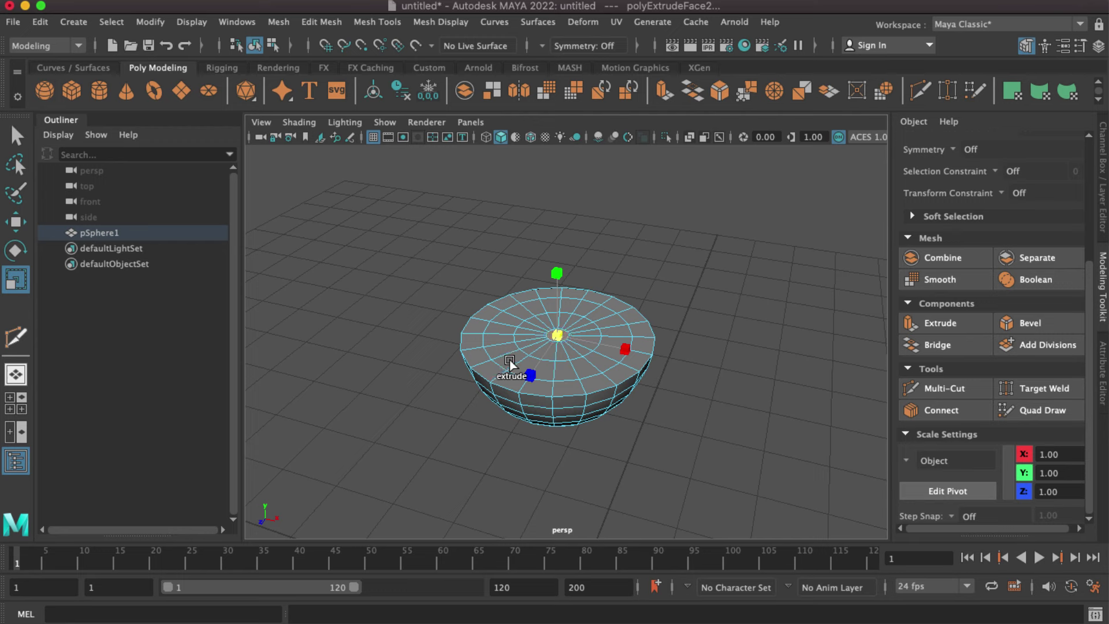
{"action": "left_click", "coordinate": [16, 221]}
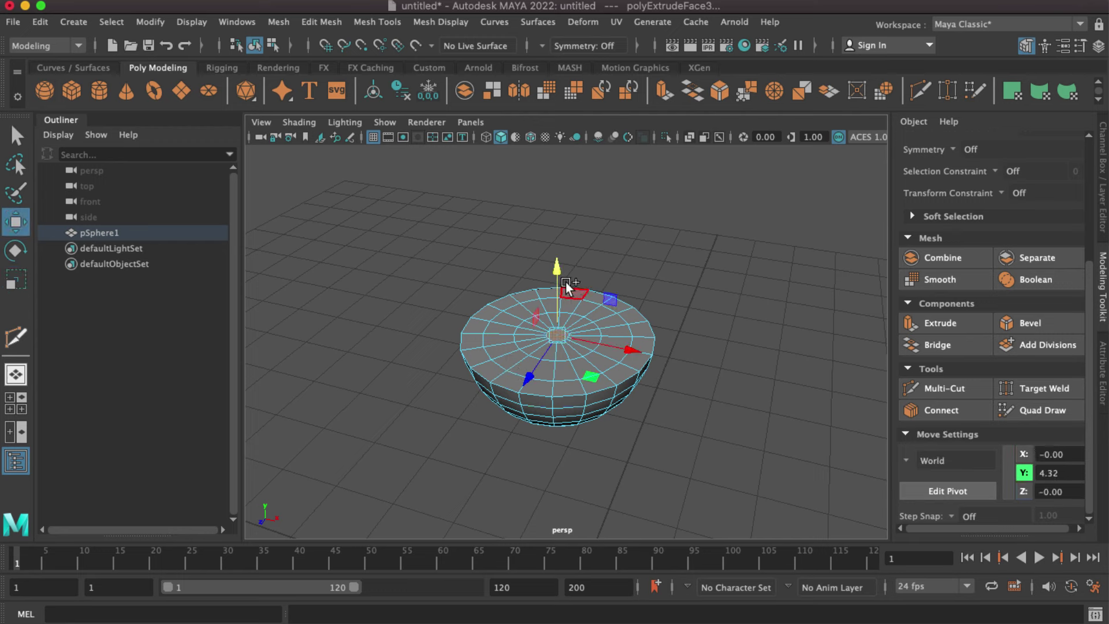
{"action": "key", "text": "ctrl+e"}
{"action": "left_click_drag", "start_coordinate": [566, 287], "coordinate": [540, 176]}
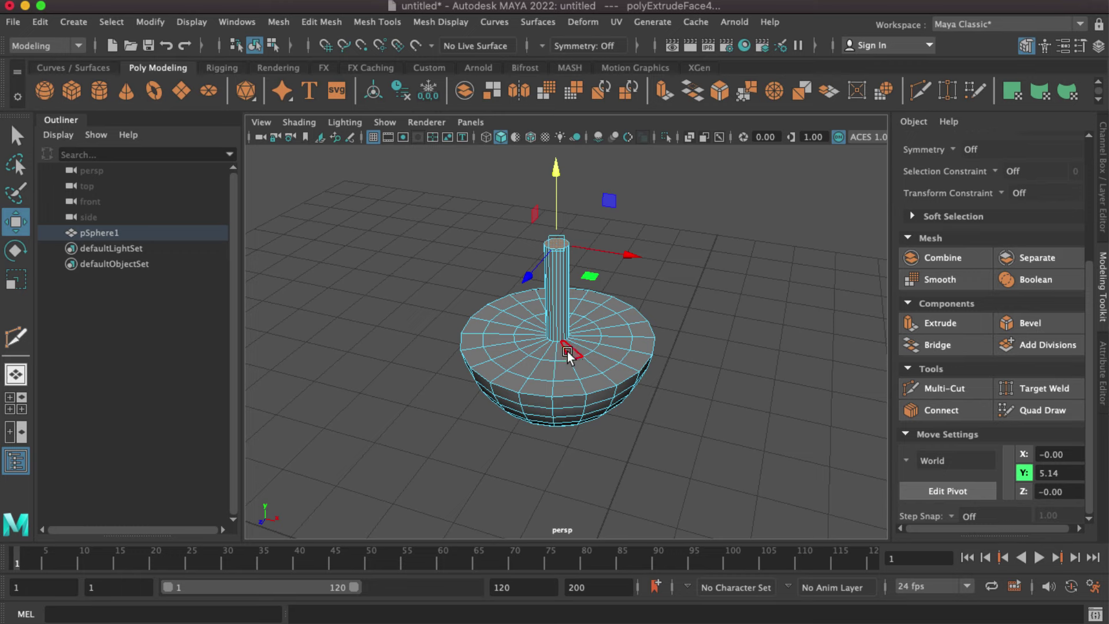
{"action": "left_click_drag", "start_coordinate": [576, 406], "coordinate": [594, 303], "text": "alt"}
{"action": "scroll", "coordinate": [590, 376], "scroll_direction": "up", "scroll_amount": 5}
{"action": "scroll", "coordinate": [590, 376], "scroll_direction": "up", "scroll_amount": 5}
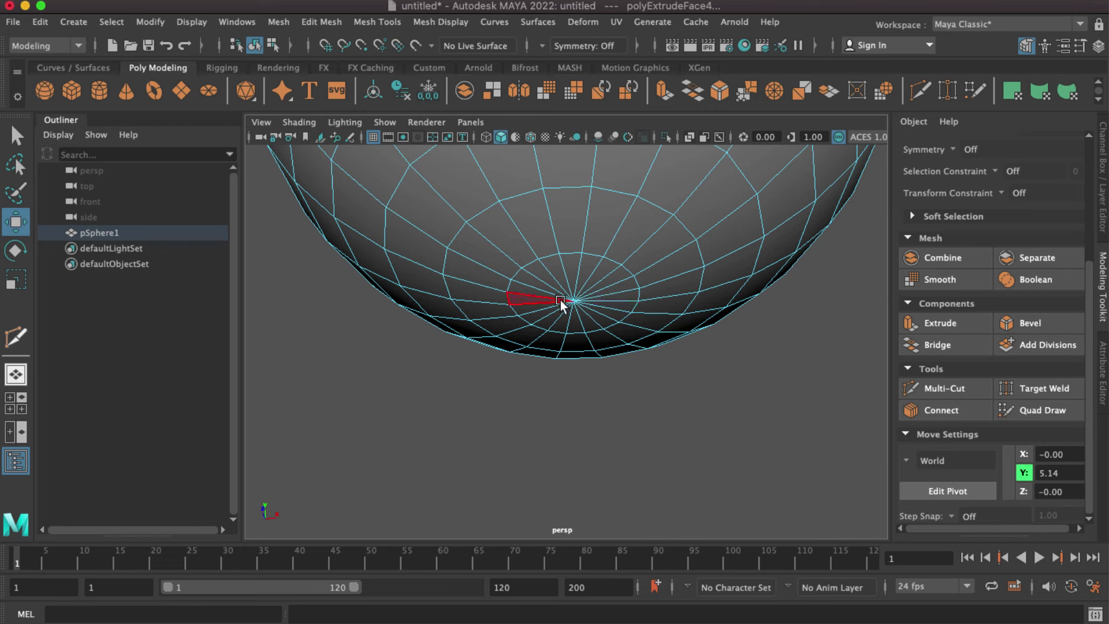
Bevel the edge loop around the bowl's bottom pole.
{"action": "right_click_drag", "start_coordinate": [586, 272], "coordinate": [587, 191]}
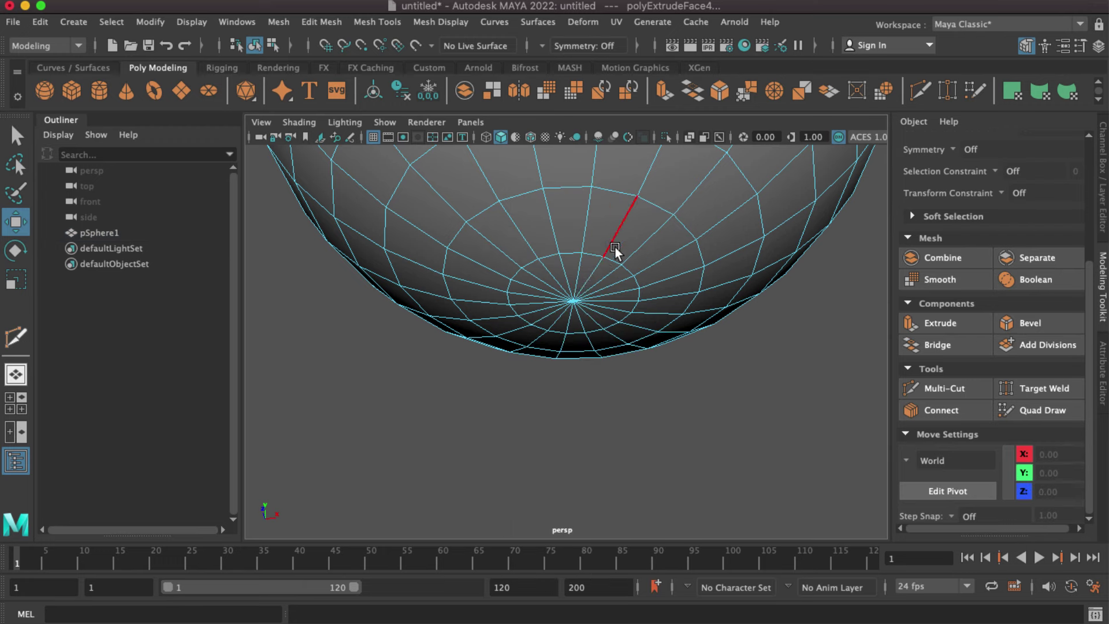
{"action": "double_click", "coordinate": [596, 257]}
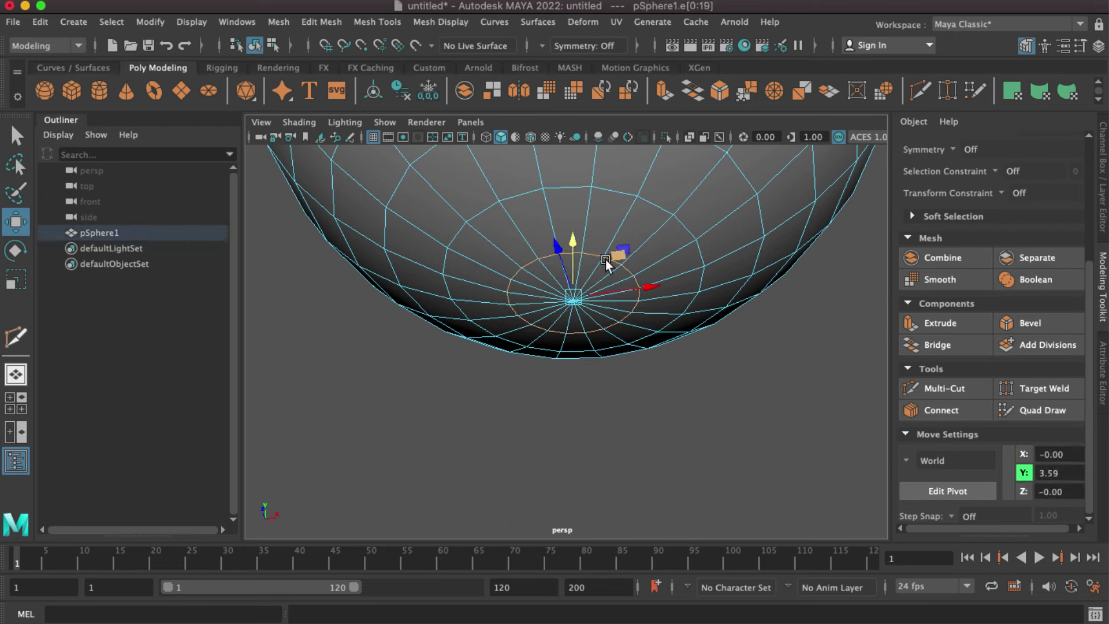
{"action": "left_click", "coordinate": [719, 98]}
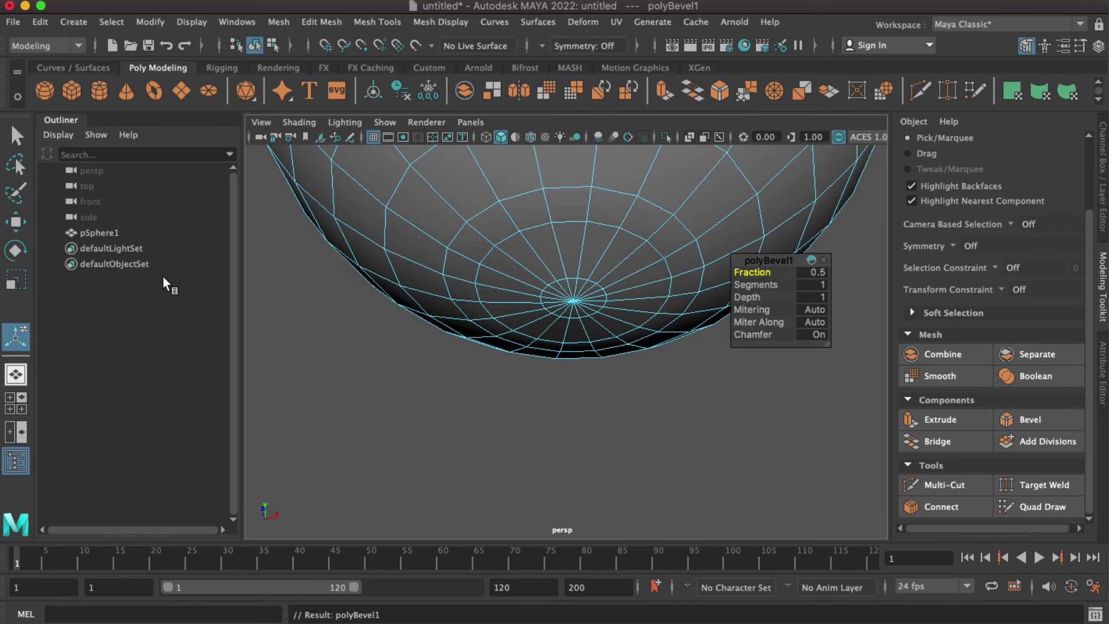
{"action": "left_click", "coordinate": [19, 227]}
{"action": "scroll", "coordinate": [635, 322], "scroll_direction": "up", "scroll_amount": 3}
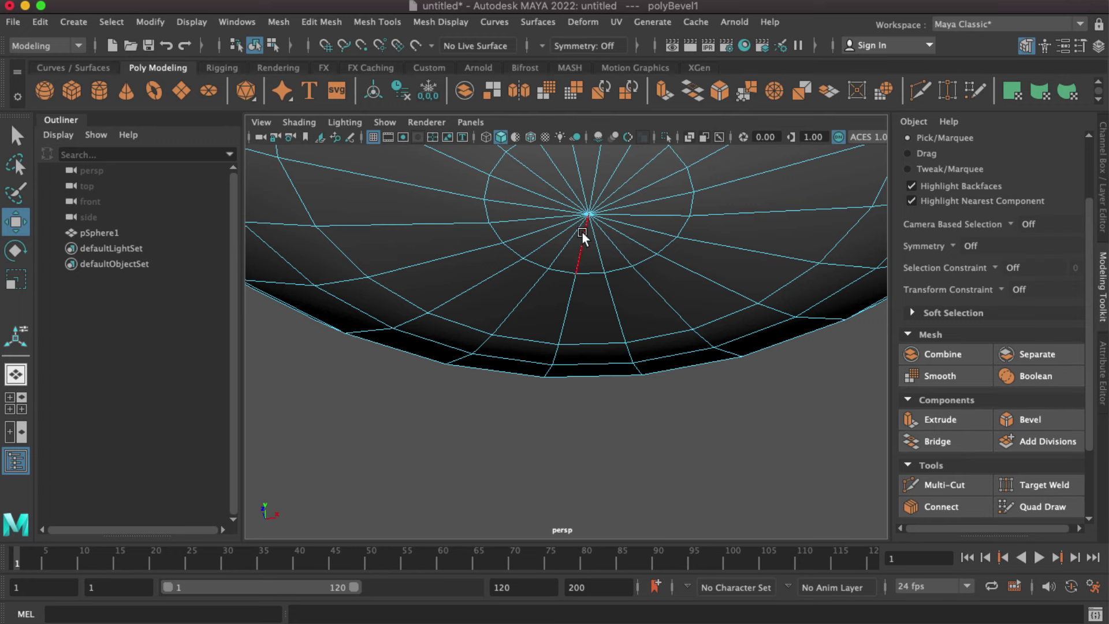
Select the bottom pole vertex and convert it to the surrounding ring of components.
{"action": "right_click_drag", "start_coordinate": [601, 215], "coordinate": [553, 230]}
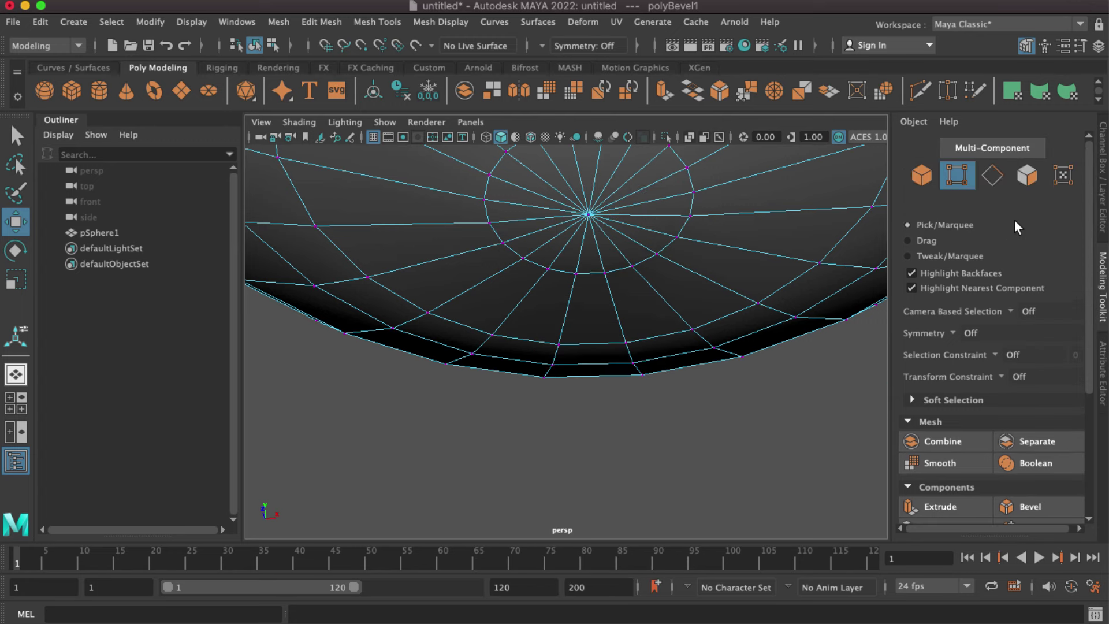
{"action": "left_click", "coordinate": [589, 216]}
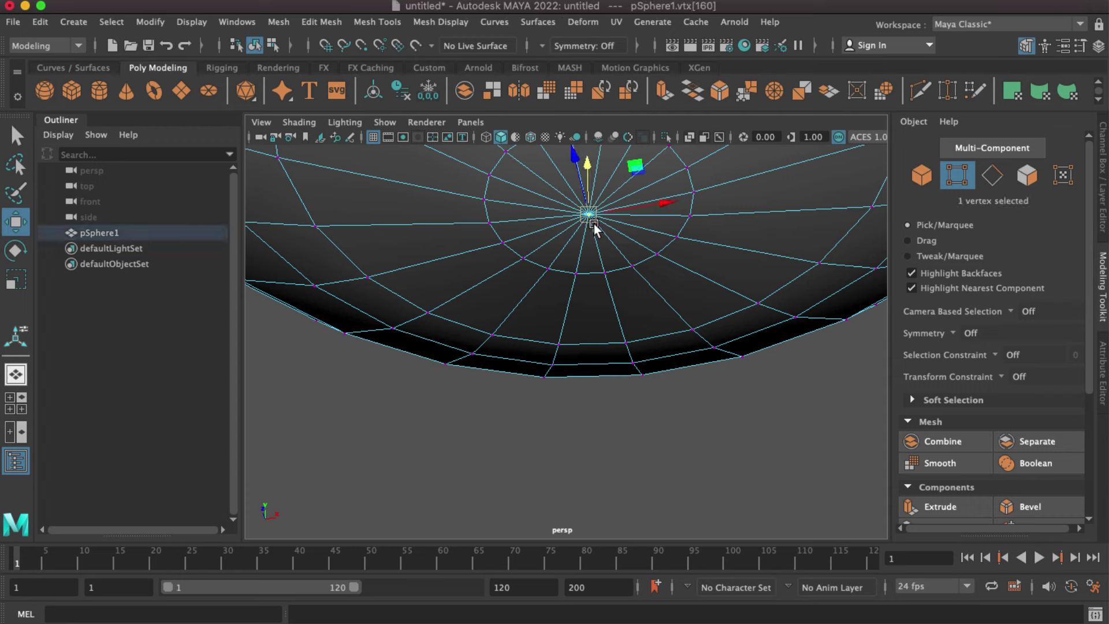
{"action": "left_click", "coordinate": [1027, 175]}
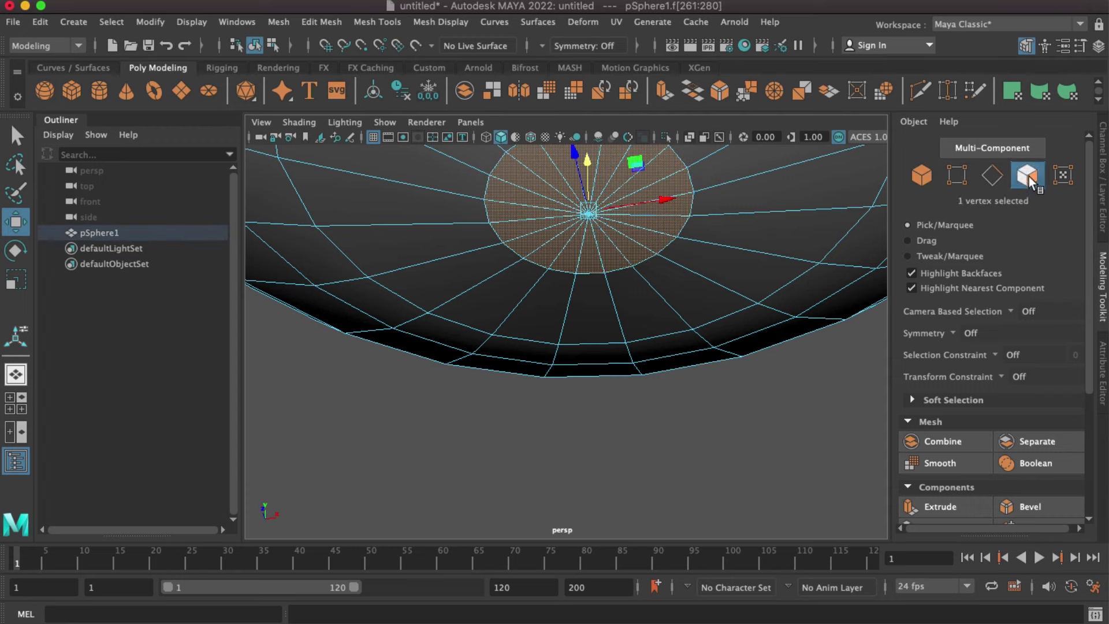
{"action": "left_click", "coordinate": [729, 305]}
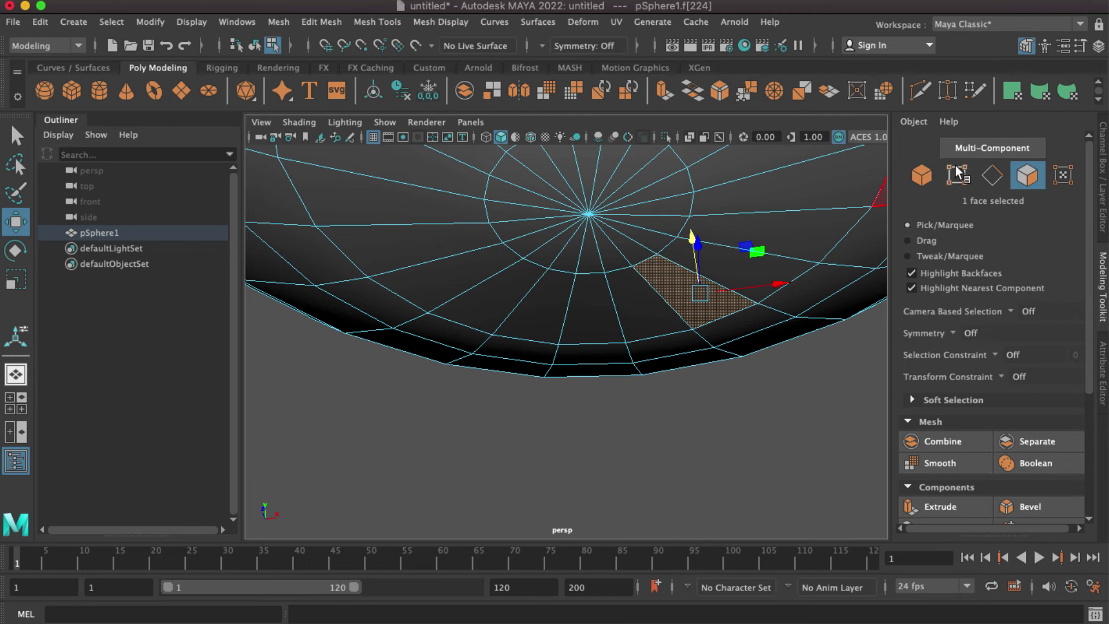
{"action": "left_click", "coordinate": [588, 216]}
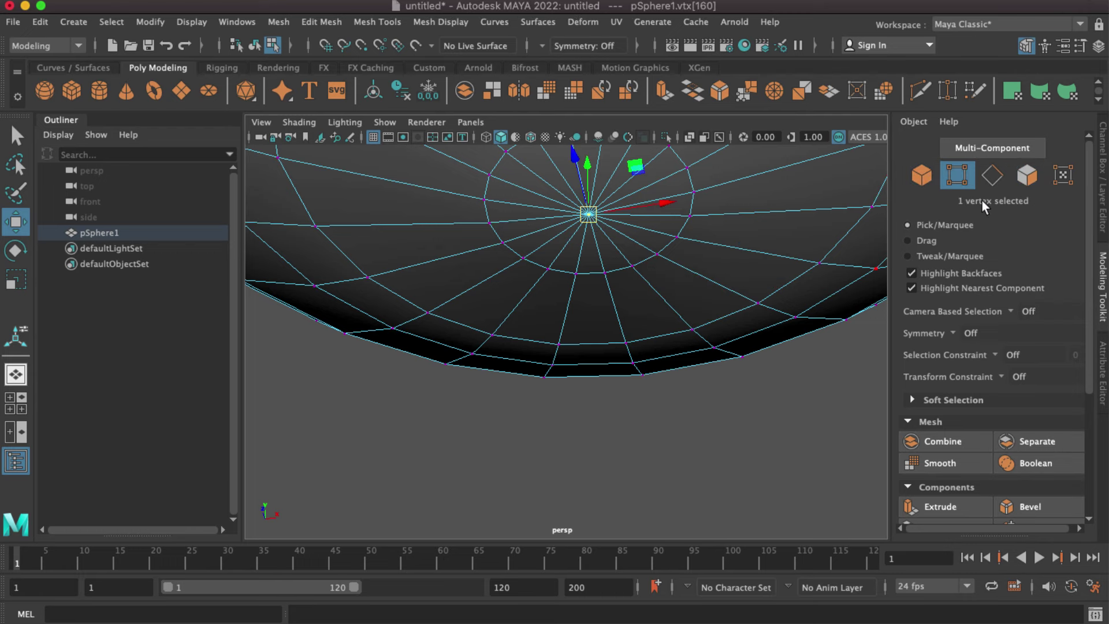
{"action": "left_click", "coordinate": [1027, 175]}
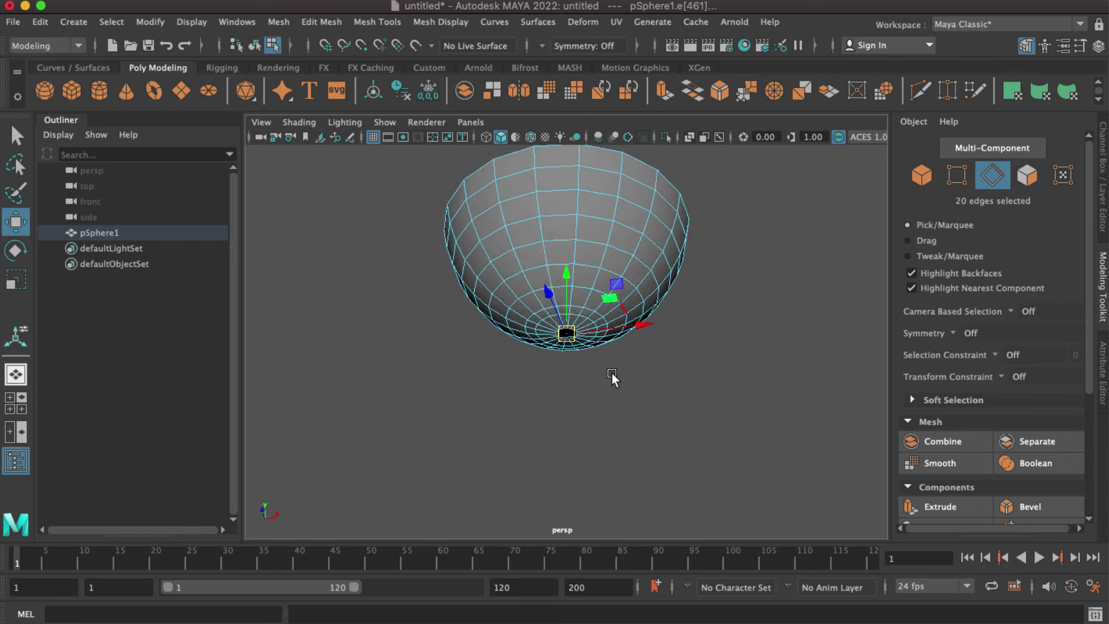
Extrude the 20 bottom edges downward into a long thin stem.
{"action": "mouse_move", "coordinate": [611, 373]}
{"action": "left_mouse_down", "text": "alt"}
{"action": "mouse_move", "coordinate": [601, 417]}
{"action": "mouse_move", "coordinate": [563, 338]}
{"action": "mouse_move", "coordinate": [558, 473]}
{"action": "left_mouse_up", "text": "alt"}
{"action": "middle_click_drag", "start_coordinate": [604, 491], "coordinate": [624, 252], "text": "alt"}
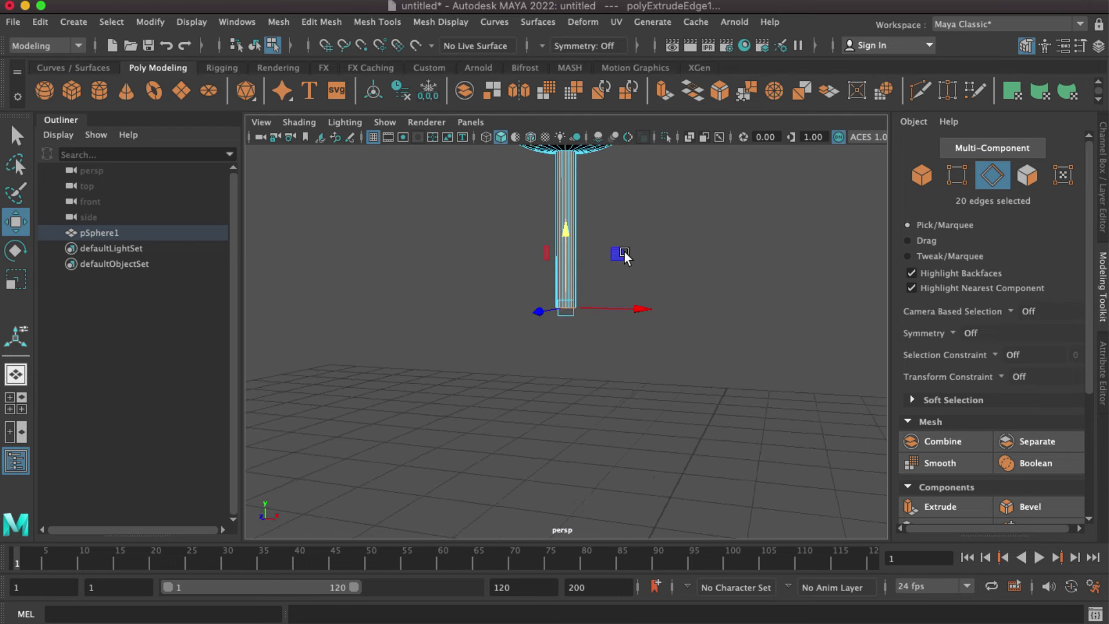
{"action": "left_click_drag", "start_coordinate": [563, 257], "coordinate": [557, 445]}
{"action": "middle_click_drag", "start_coordinate": [556, 445], "coordinate": [646, 372], "text": "alt"}
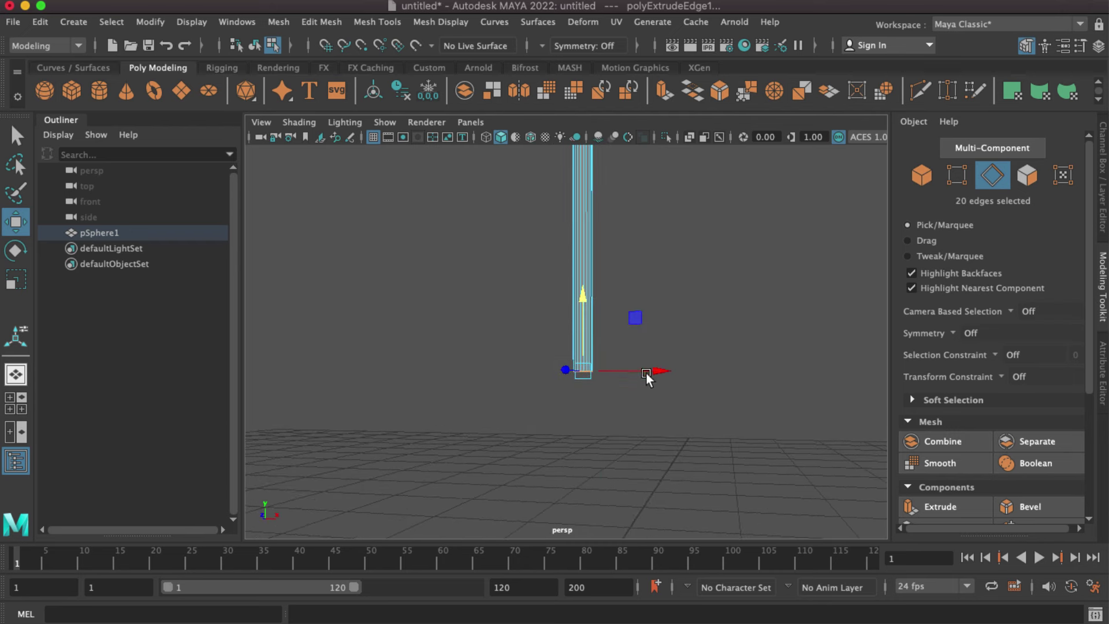
Flare the stem's end outward, pull a wall down, and taper a new ring into a cone.
{"action": "left_click", "coordinate": [9, 280]}
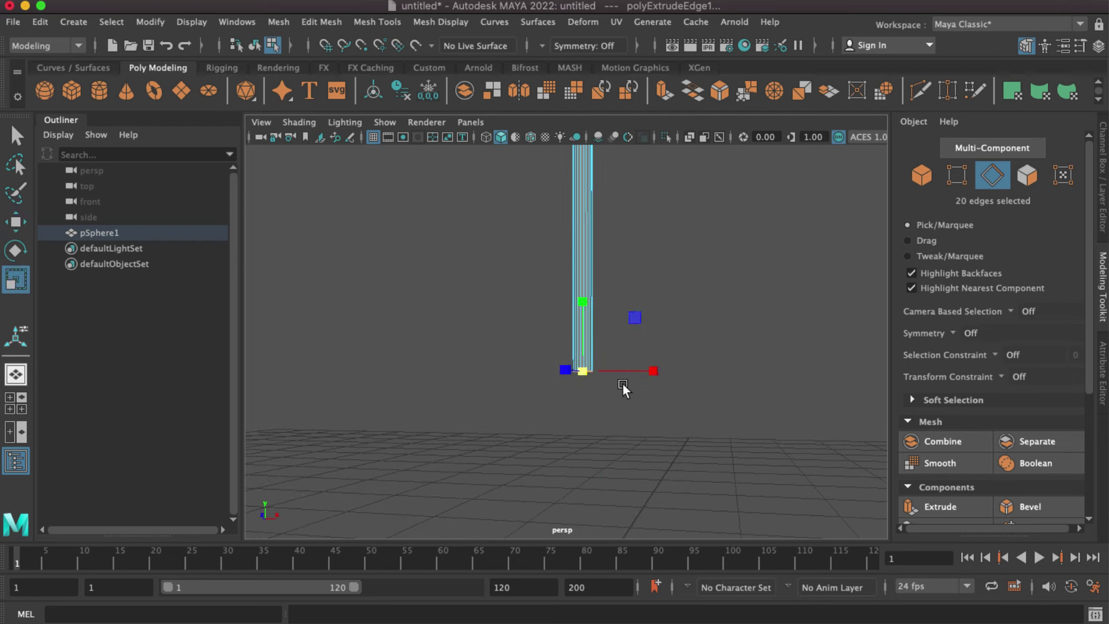
{"action": "left_click_drag", "start_coordinate": [584, 375], "coordinate": [649, 369]}
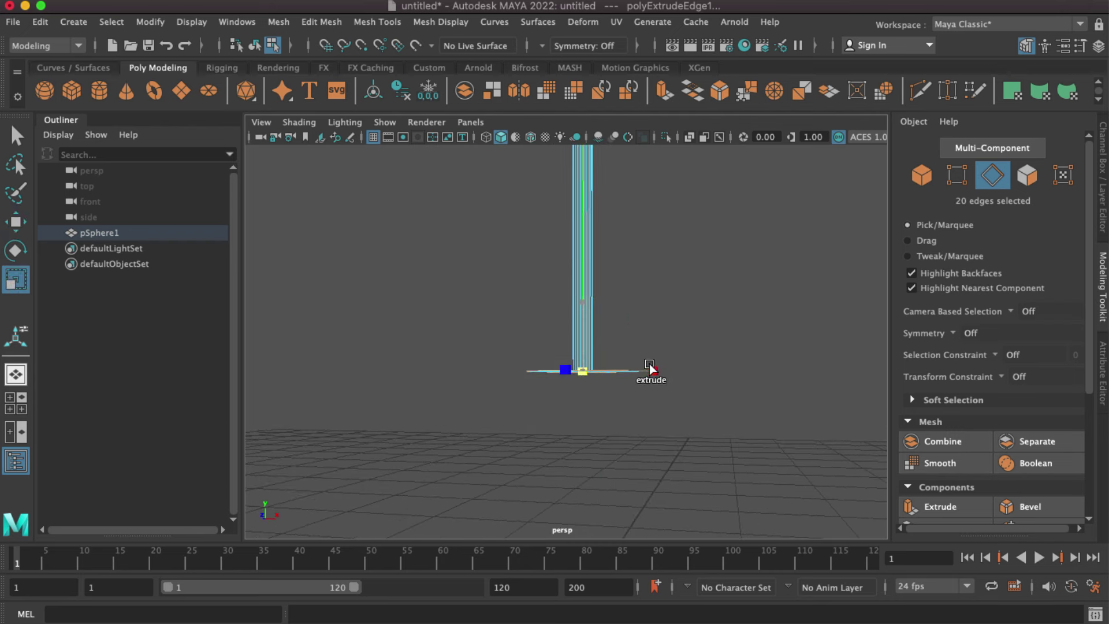
{"action": "left_click", "coordinate": [650, 370], "text": "shift"}
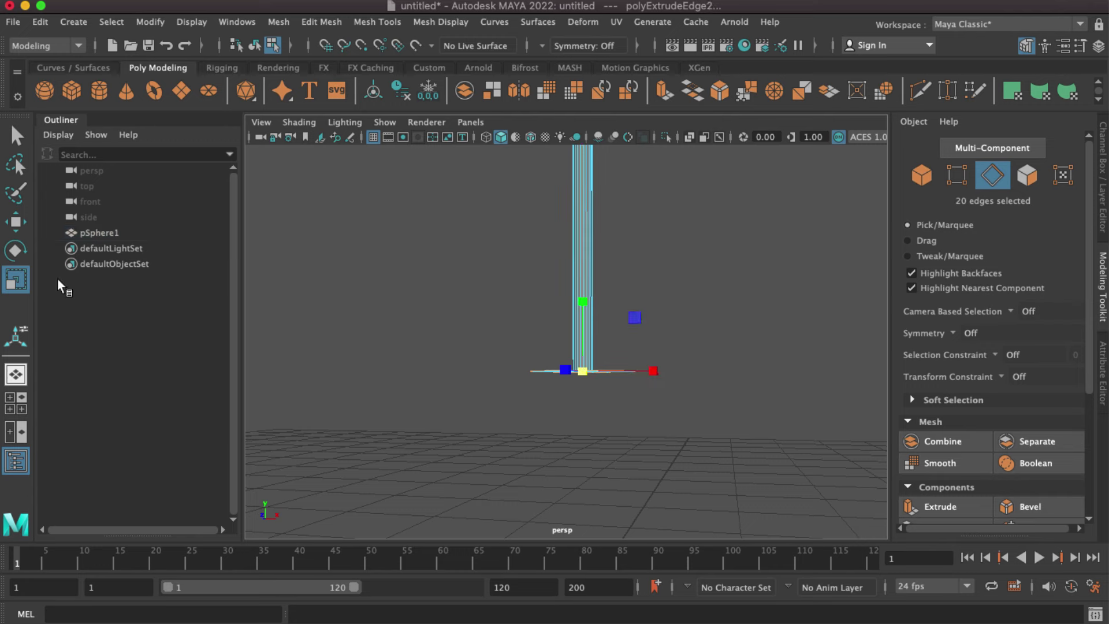
{"action": "left_click", "coordinate": [9, 229]}
{"action": "mouse_move", "coordinate": [575, 369]}
{"action": "left_mouse_down", "text": "alt"}
{"action": "mouse_move", "coordinate": [596, 378]}
{"action": "mouse_move", "coordinate": [582, 406]}
{"action": "left_mouse_up", "text": "alt"}
{"action": "key", "text": "ctrl+e"}
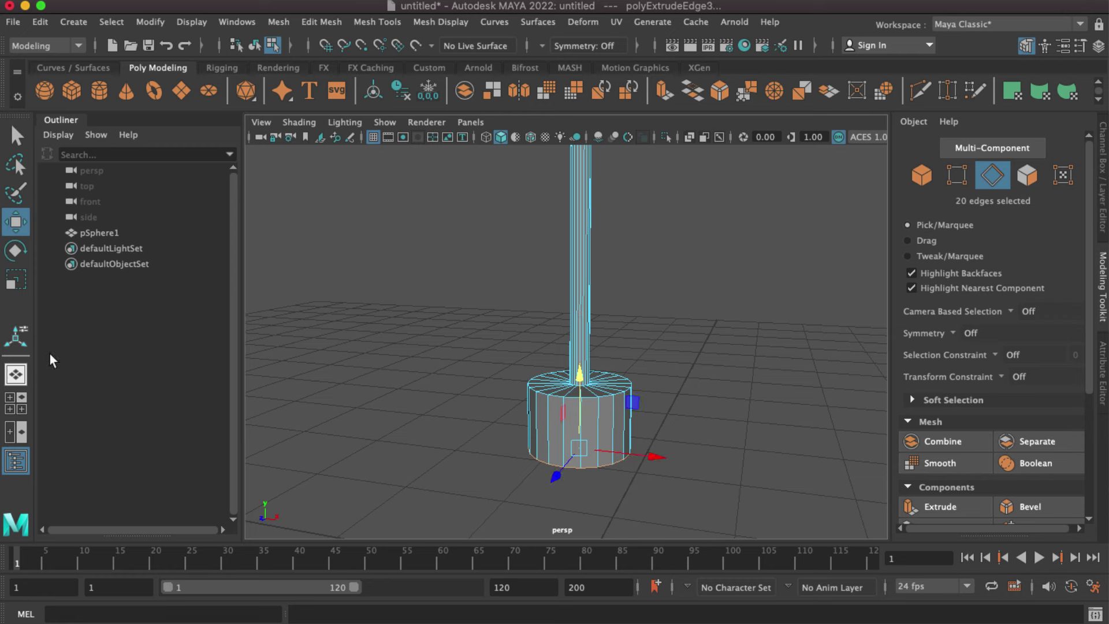
{"action": "left_click", "coordinate": [23, 286]}
{"action": "left_click_drag", "start_coordinate": [580, 446], "coordinate": [518, 451]}
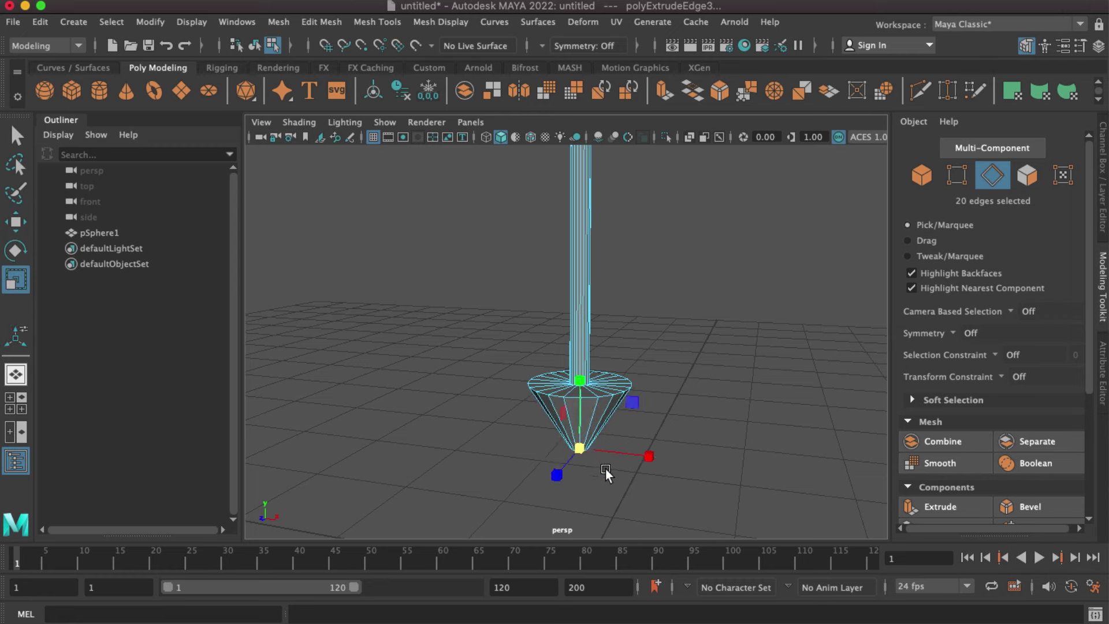
Extrude the cone tip into a flat disk, enlarge and raise it, and show the four-view layout.
{"action": "key", "text": "ctrl+e"}
{"action": "left_click_drag", "start_coordinate": [593, 452], "coordinate": [650, 456]}
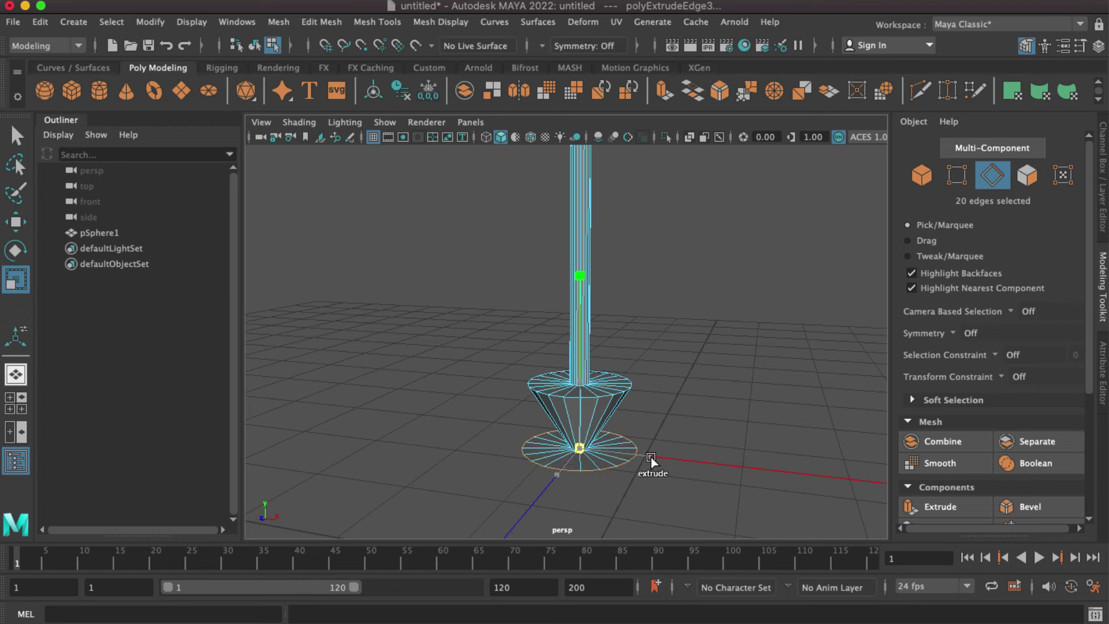
{"action": "left_click_drag", "start_coordinate": [572, 456], "coordinate": [601, 456]}
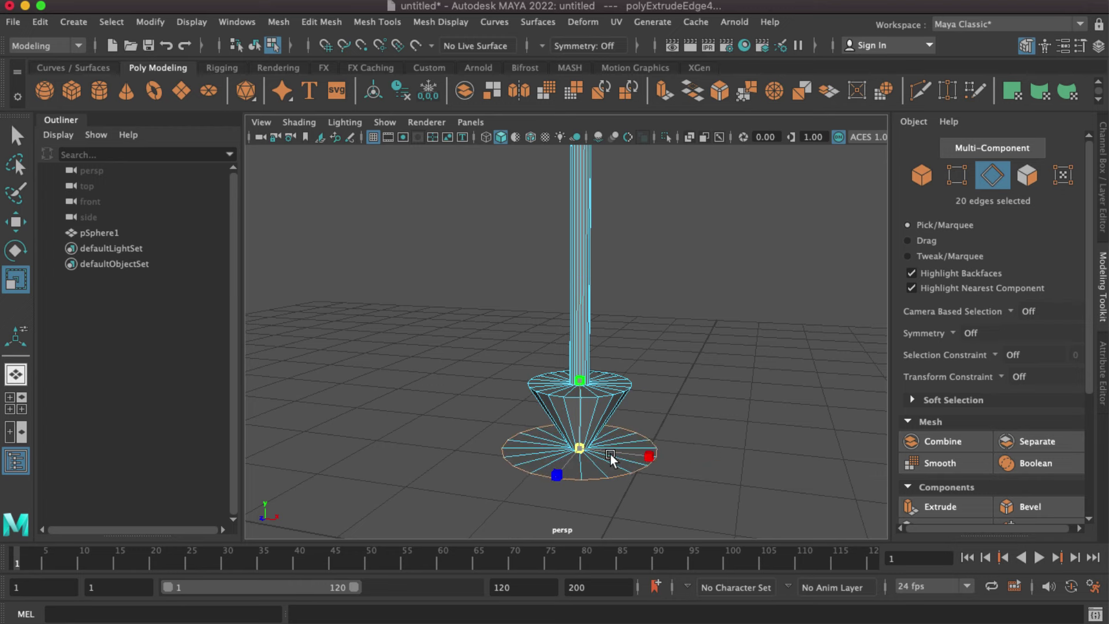
{"action": "left_click", "coordinate": [15, 221]}
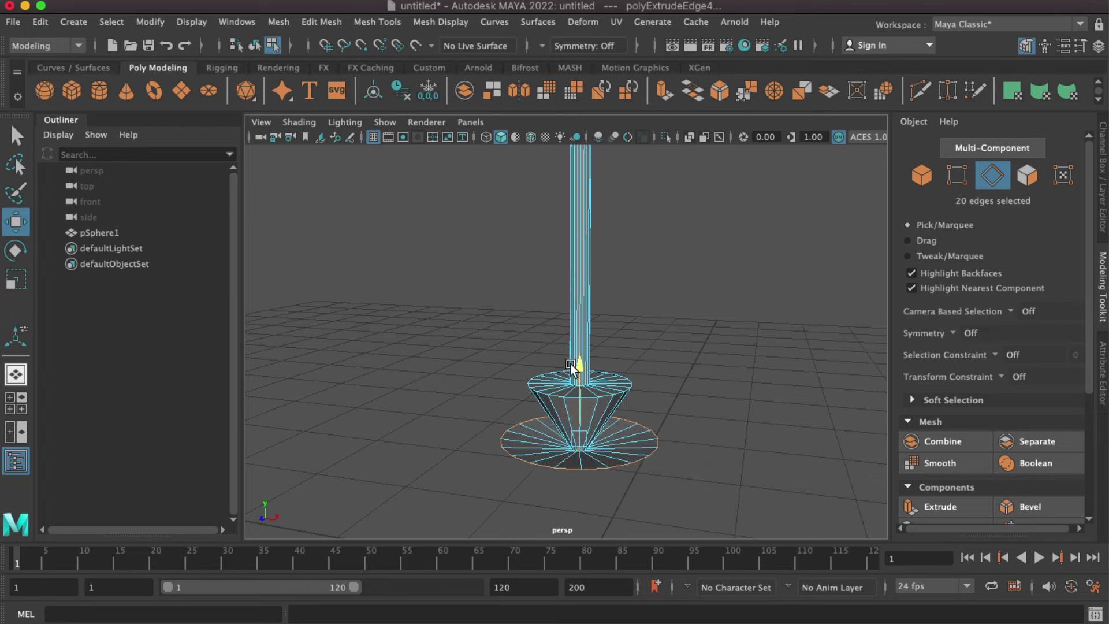
{"action": "left_click_drag", "start_coordinate": [580, 367], "coordinate": [580, 304]}
{"action": "left_click", "coordinate": [21, 408]}
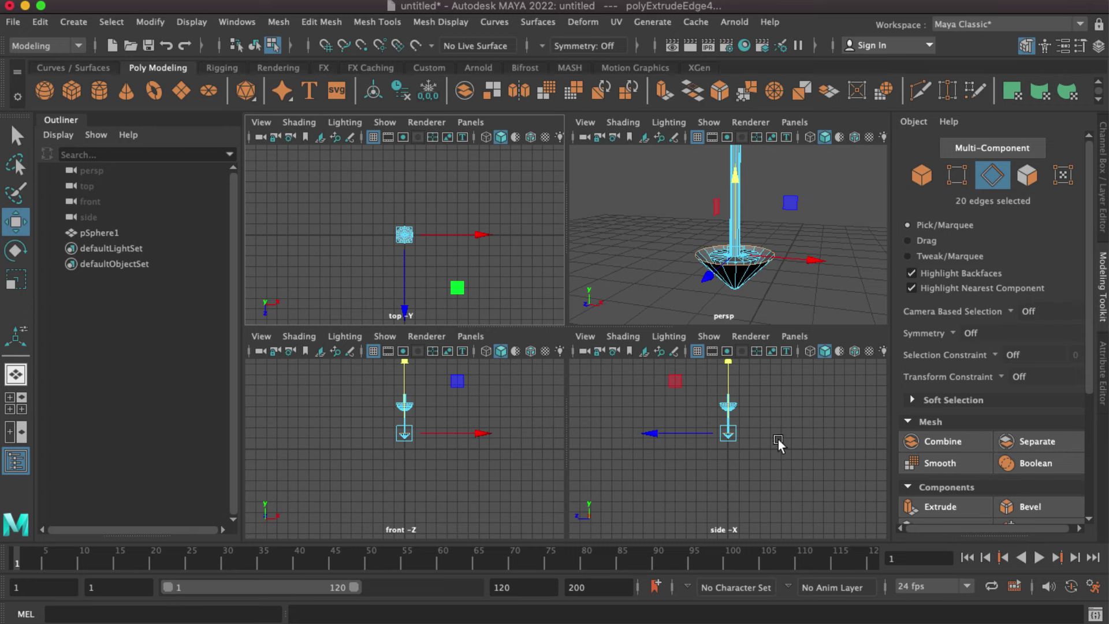
In an enlarged X-Ray side view, align the edge ring flush with the cone's rim.
{"action": "mouse_move", "coordinate": [760, 429]}
{"action": "middle_mouse_down", "text": "alt"}
{"action": "mouse_move", "coordinate": [744, 471]}
{"action": "mouse_move", "coordinate": [725, 441]}
{"action": "middle_mouse_up", "text": "alt"}
{"action": "scroll", "coordinate": [722, 462], "scroll_direction": "up", "scroll_amount": 3}
{"action": "scroll", "coordinate": [705, 451], "scroll_direction": "up", "scroll_amount": 2}
{"action": "scroll", "coordinate": [687, 433], "scroll_direction": "up", "scroll_amount": 2}
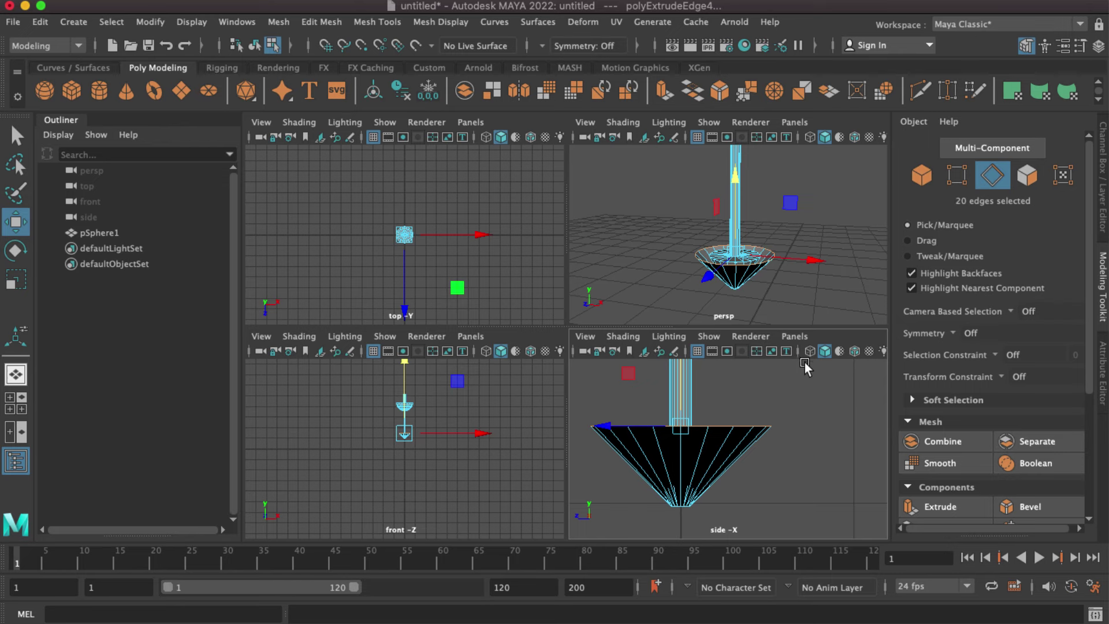
{"action": "key", "text": "space"}
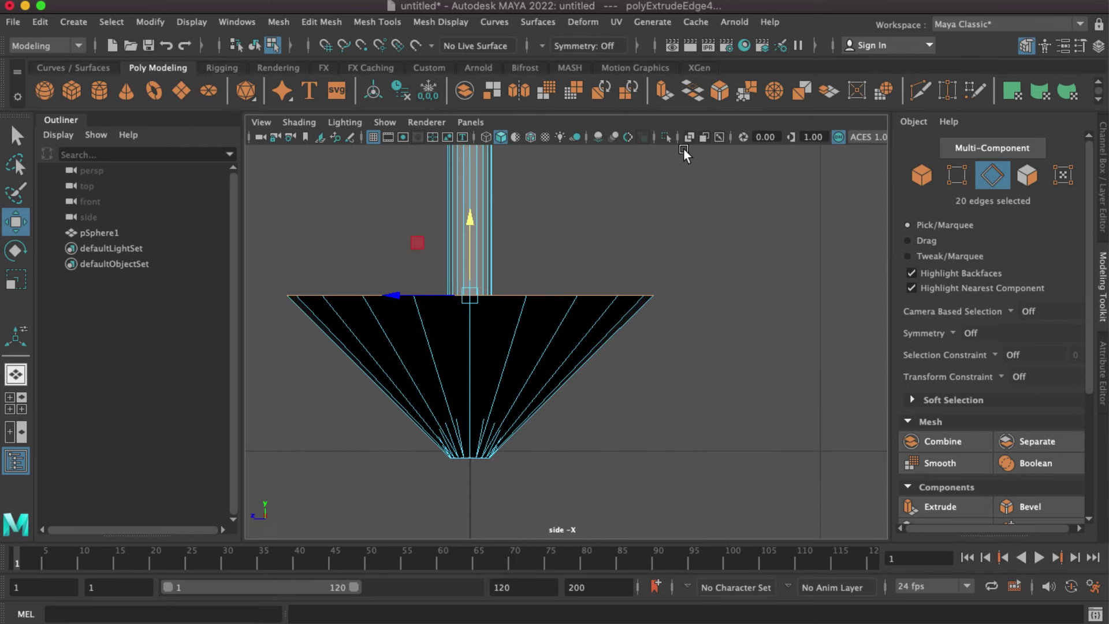
{"action": "left_click", "coordinate": [689, 138]}
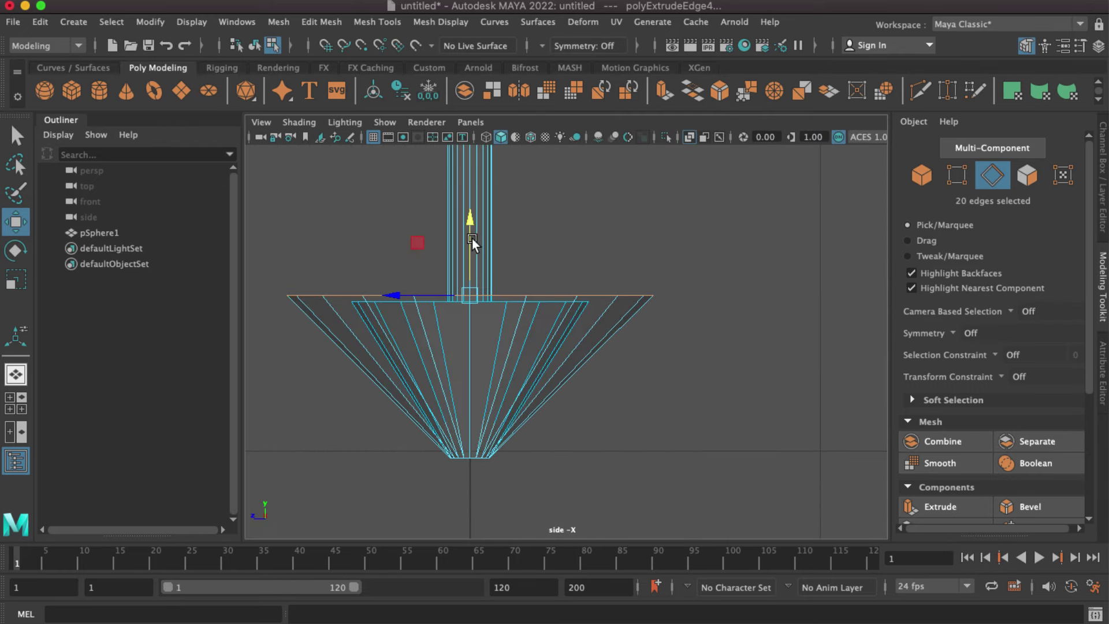
{"action": "left_click_drag", "start_coordinate": [472, 238], "coordinate": [472, 248]}
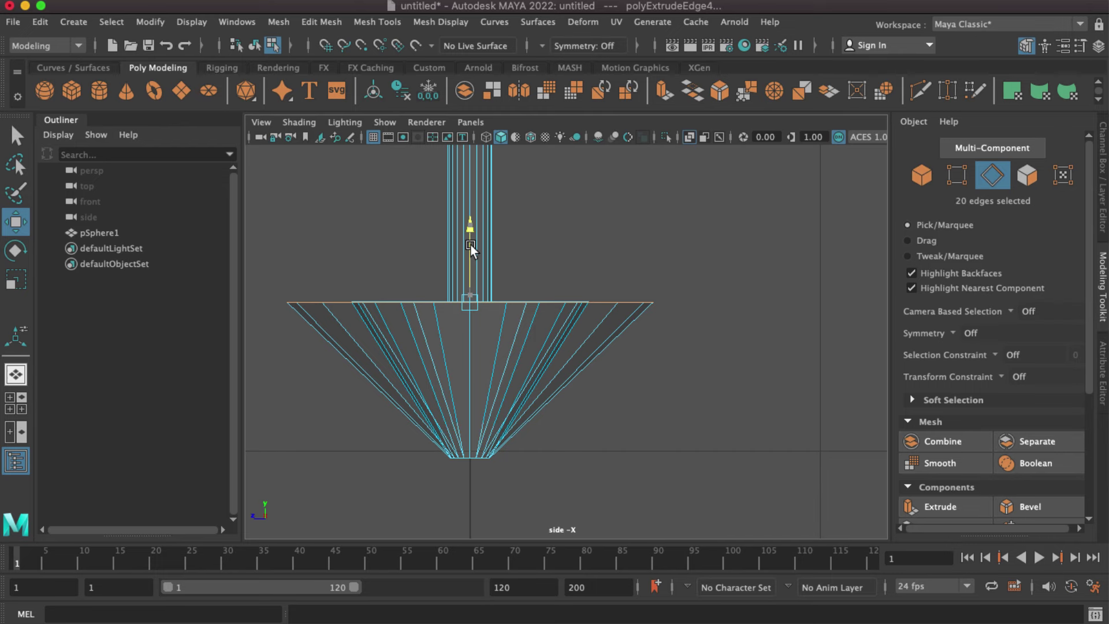
{"action": "left_click", "coordinate": [16, 374]}
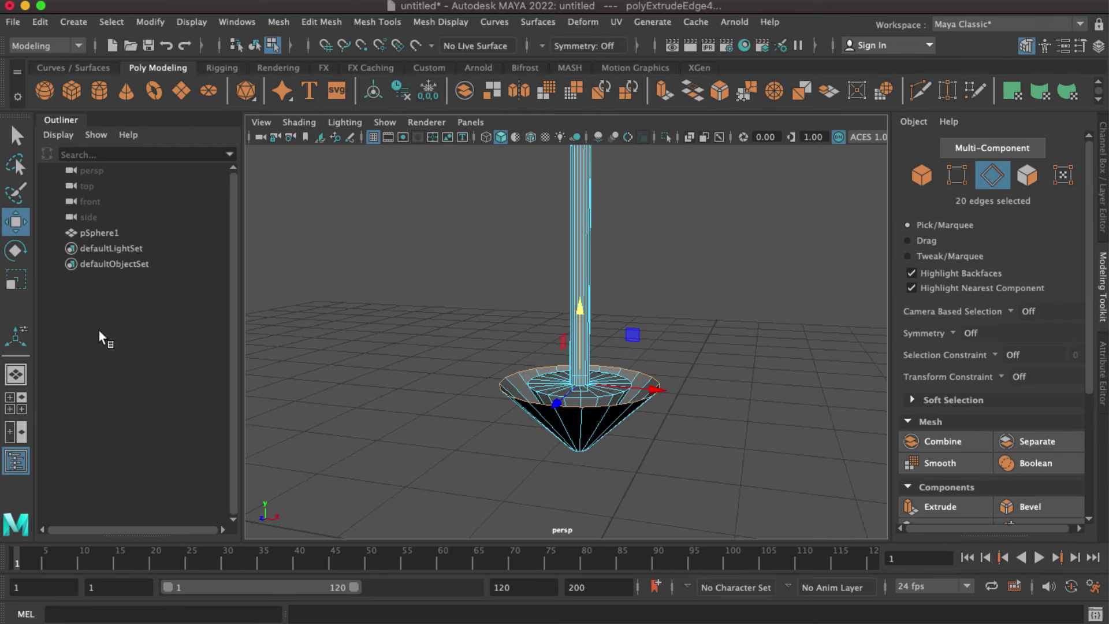
Widen the rim ring slightly and extrude a new ring down into a cylindrical wall.
{"action": "left_click", "coordinate": [14, 282]}
{"action": "left_click_drag", "start_coordinate": [580, 384], "coordinate": [605, 387]}
{"action": "key", "text": "ctrl+e"}
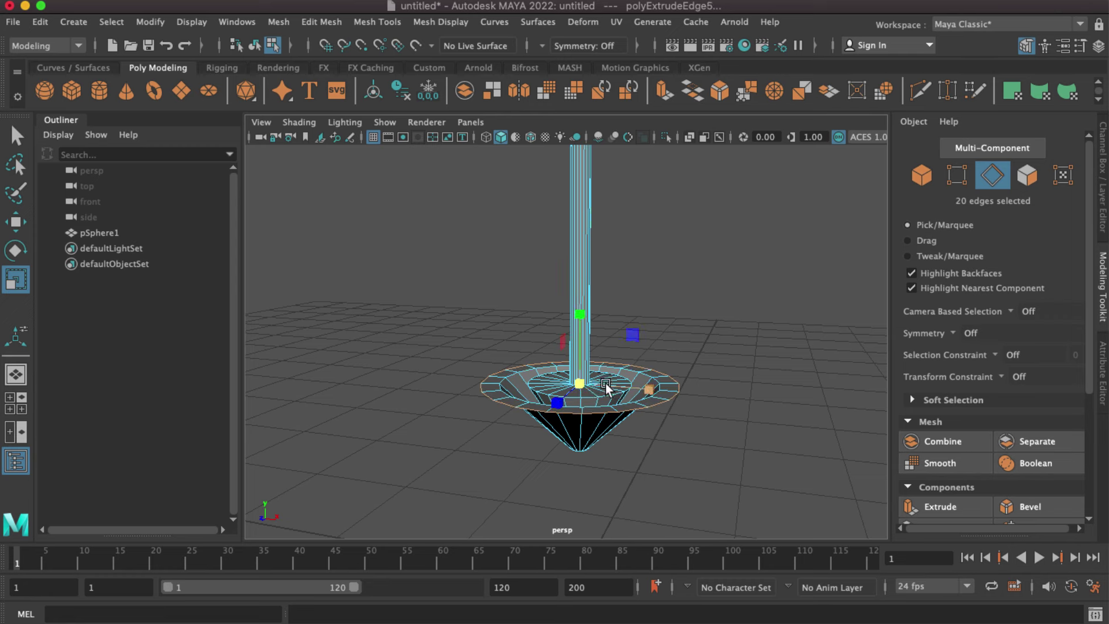
{"action": "key", "text": "w"}
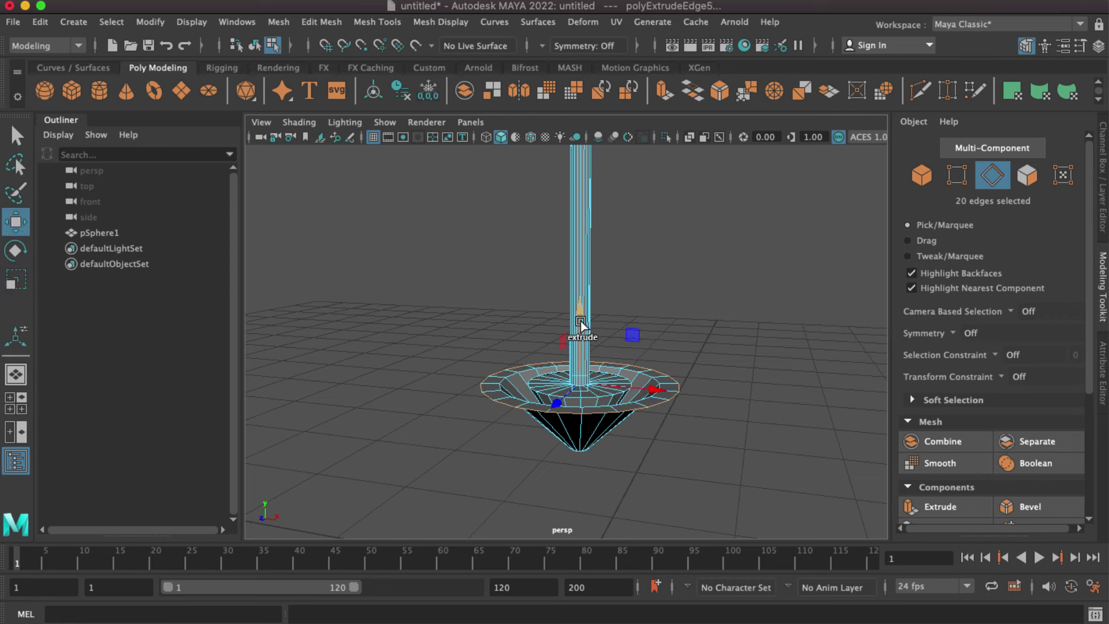
{"action": "left_click_drag", "start_coordinate": [581, 324], "coordinate": [561, 437]}
Extrude one more ring and Merge to Center to close the cone to a point.
{"action": "key", "text": "ctrl+e"}
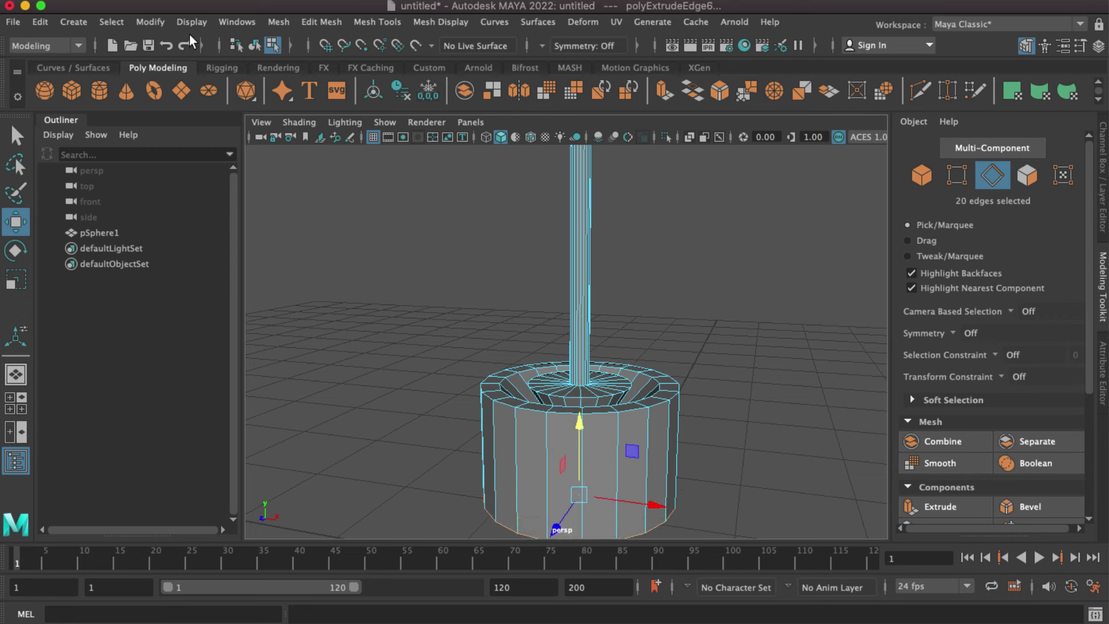
{"action": "left_click", "coordinate": [312, 21]}
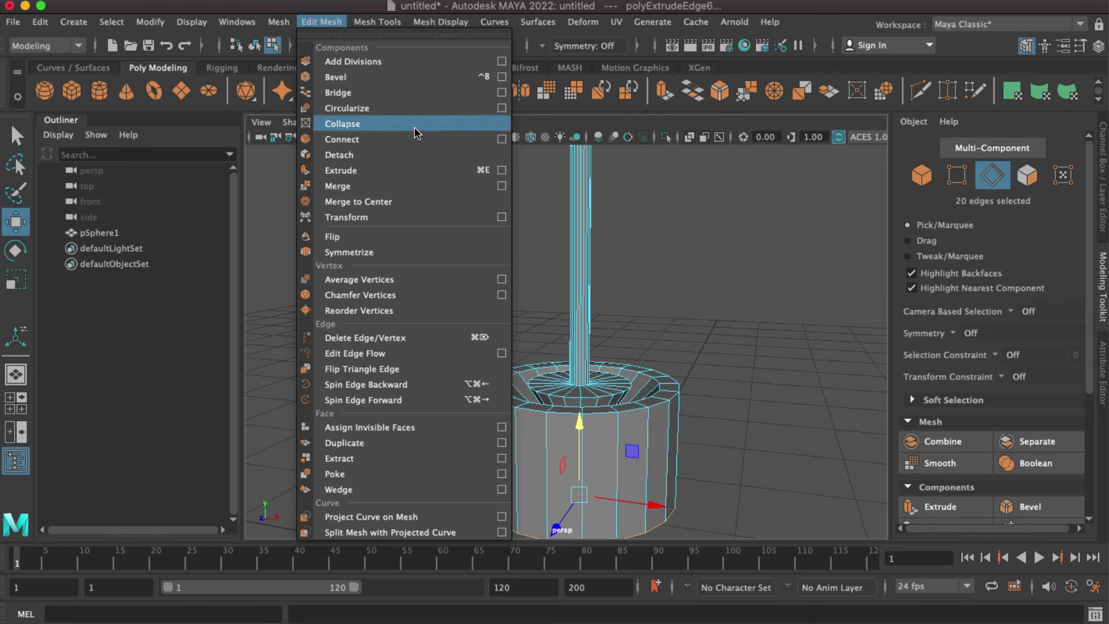
{"action": "left_click", "coordinate": [418, 210]}
{"action": "left_click", "coordinate": [390, 246]}
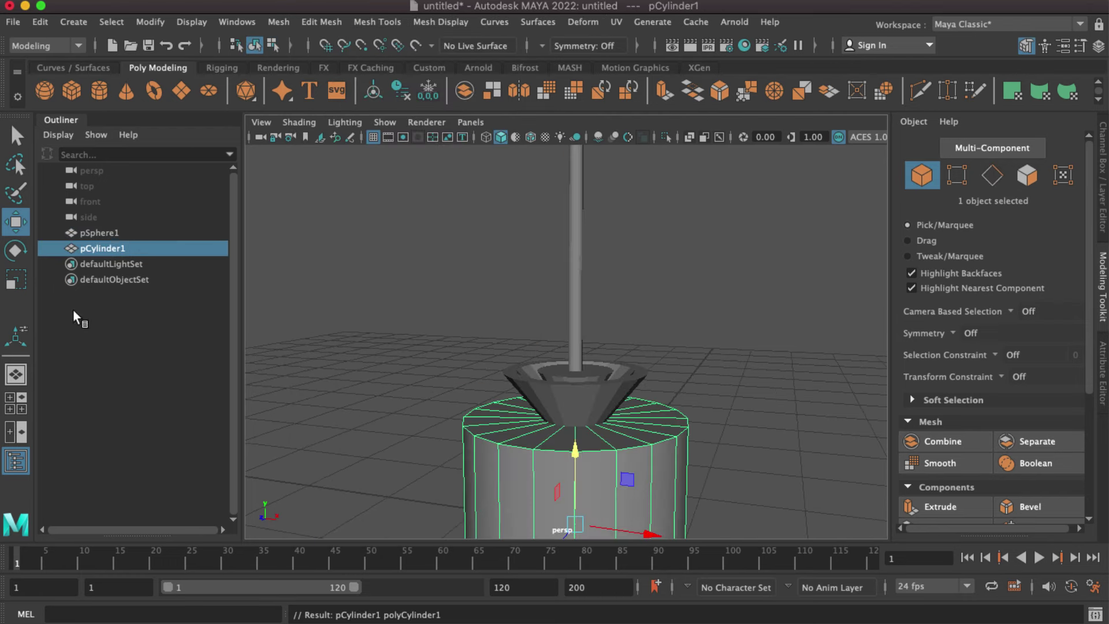
Raise the new cylinder up through the cone and bowl and rescale it.
{"action": "left_click_drag", "start_coordinate": [562, 453], "coordinate": [556, 216]}
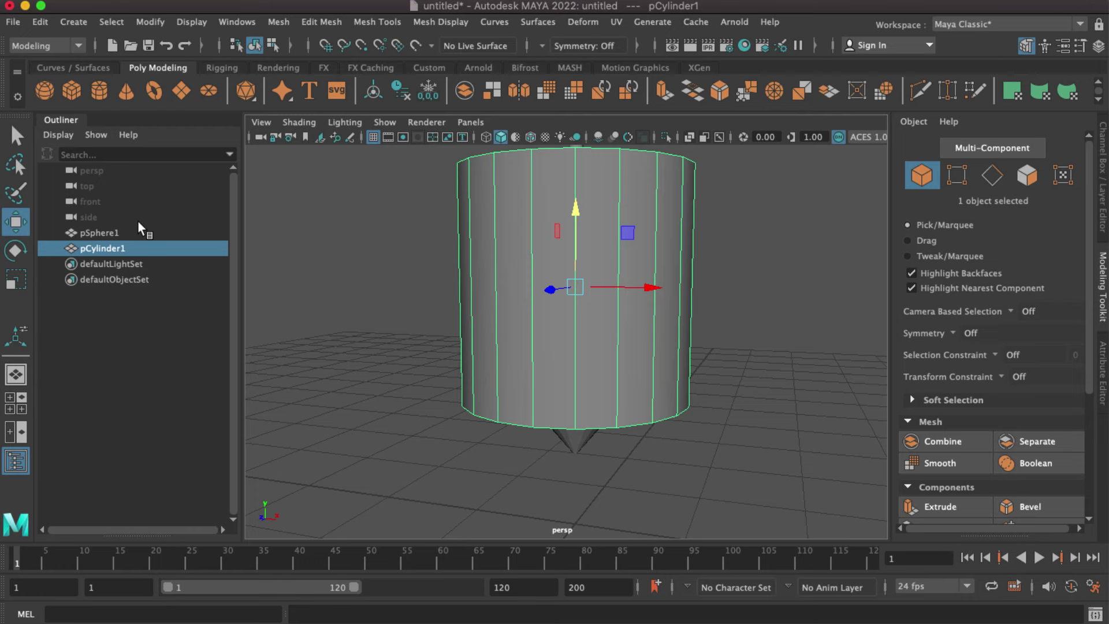
{"action": "left_click", "coordinate": [16, 280]}
{"action": "left_click_drag", "start_coordinate": [576, 285], "coordinate": [554, 292]}
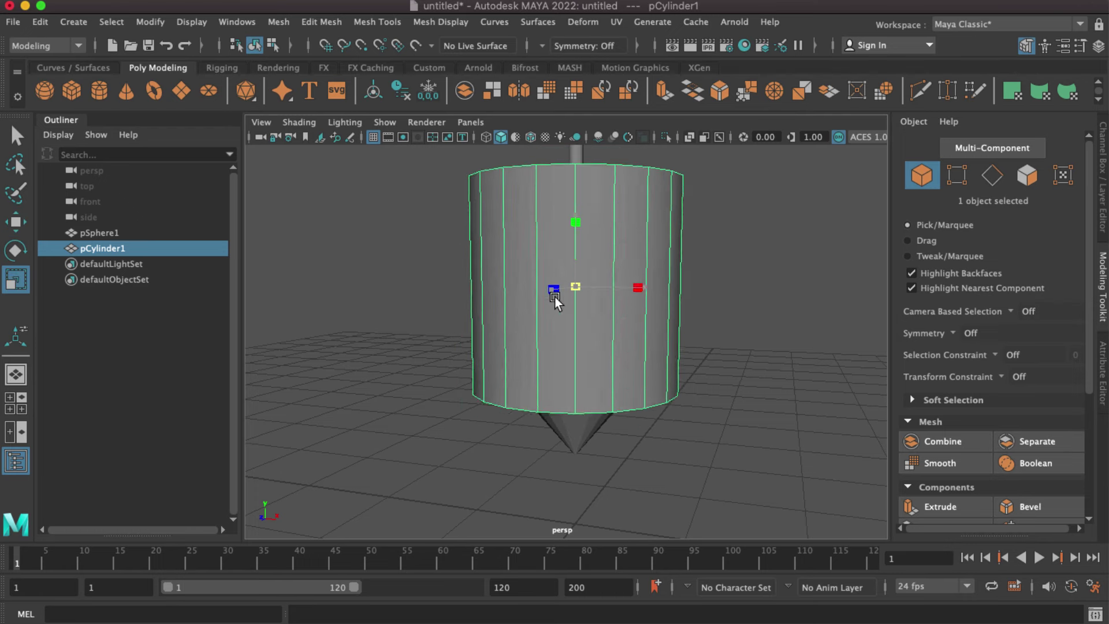
{"action": "scroll", "coordinate": [939, 332], "scroll_direction": "down", "scroll_amount": 5}
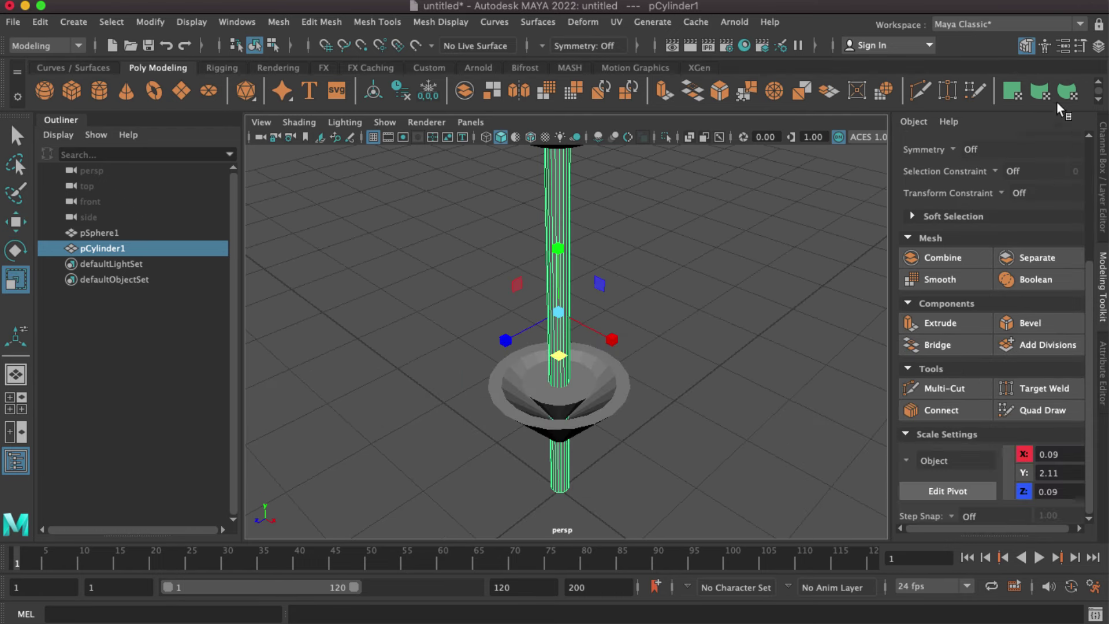
Set the cylinder's Subdivisions Height to 35 in the Channel Box inputs.
{"action": "left_click", "coordinate": [1098, 46]}
{"action": "left_click", "coordinate": [956, 325]}
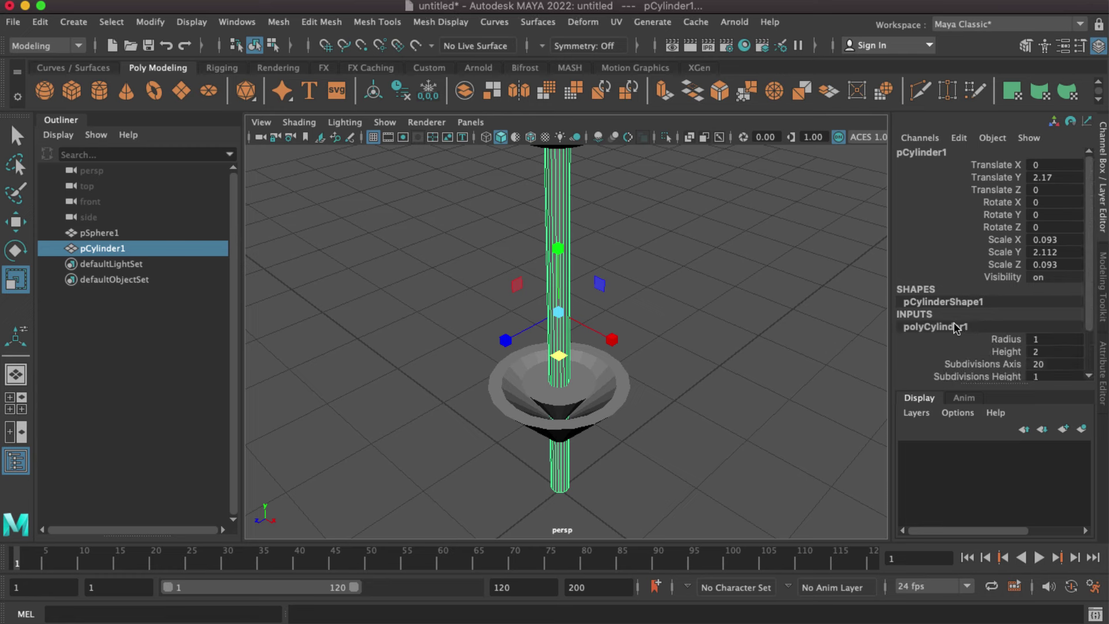
{"action": "scroll", "coordinate": [959, 312], "scroll_direction": "down", "scroll_amount": 4}
{"action": "left_click", "coordinate": [1036, 324]}
{"action": "type", "text": "35"}
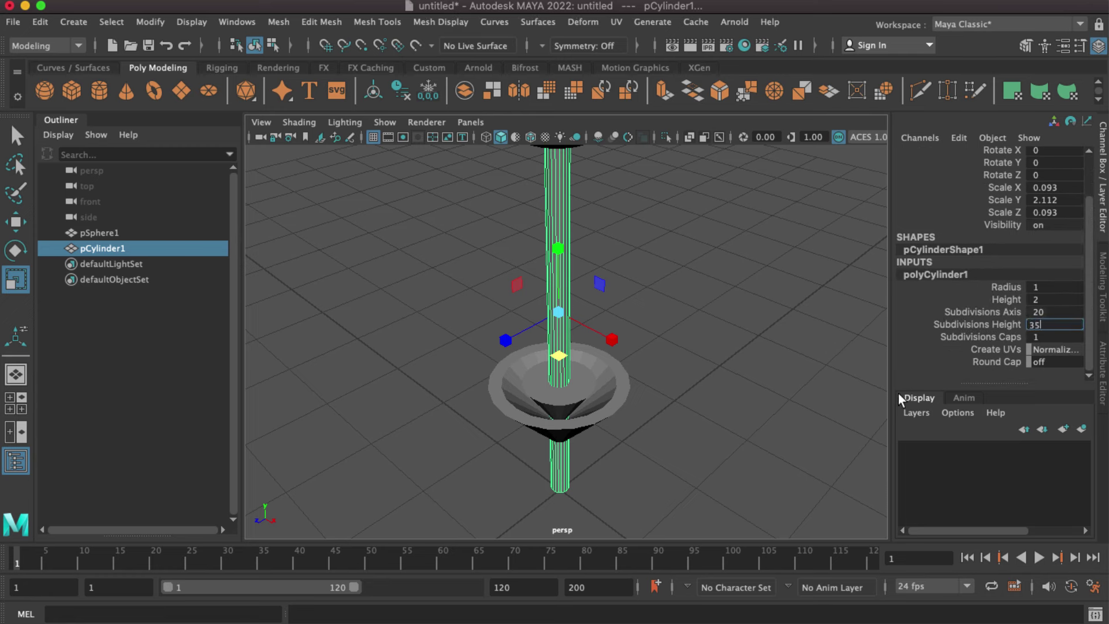
{"action": "key", "text": "Return"}
Slim the cylinder's X and Z scale to about 0.056.
{"action": "middle_click_drag", "start_coordinate": [783, 382], "coordinate": [702, 432], "text": "alt"}
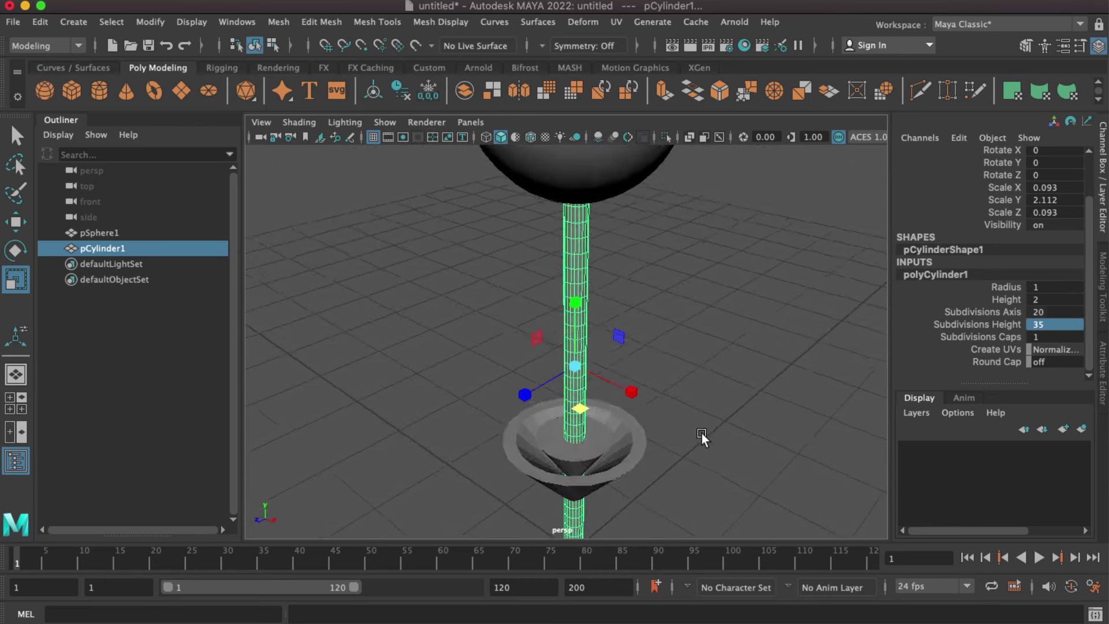
{"action": "left_click_drag", "start_coordinate": [583, 379], "coordinate": [569, 388]}
{"action": "scroll", "coordinate": [623, 394], "scroll_direction": "down", "scroll_amount": 3}
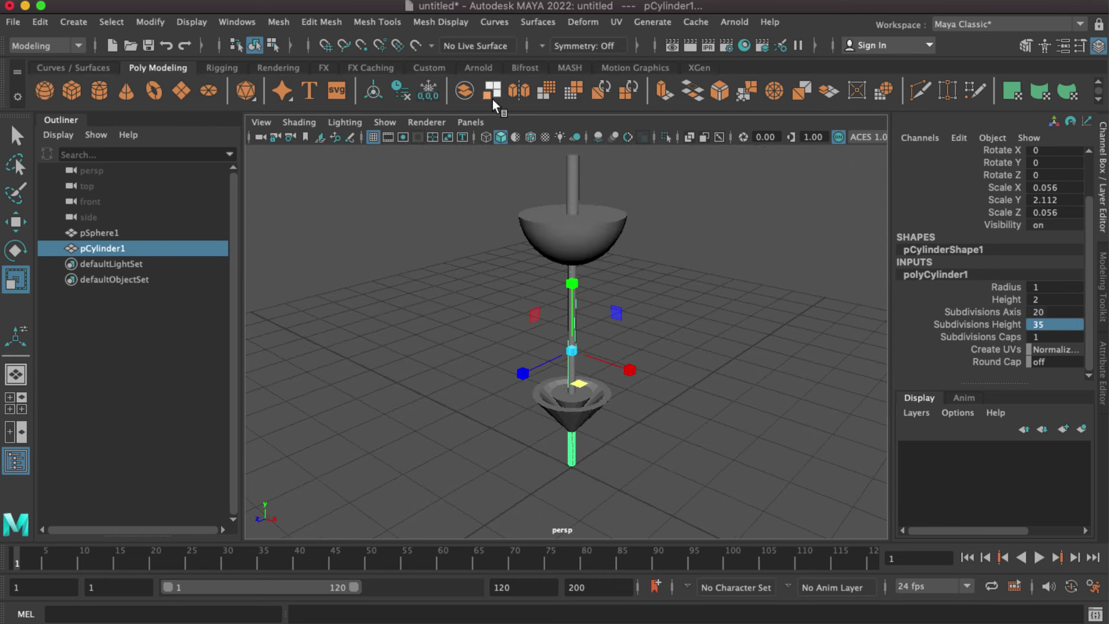
{"action": "left_click", "coordinate": [582, 23]}
{"action": "mouse_move", "coordinate": [611, 272]}
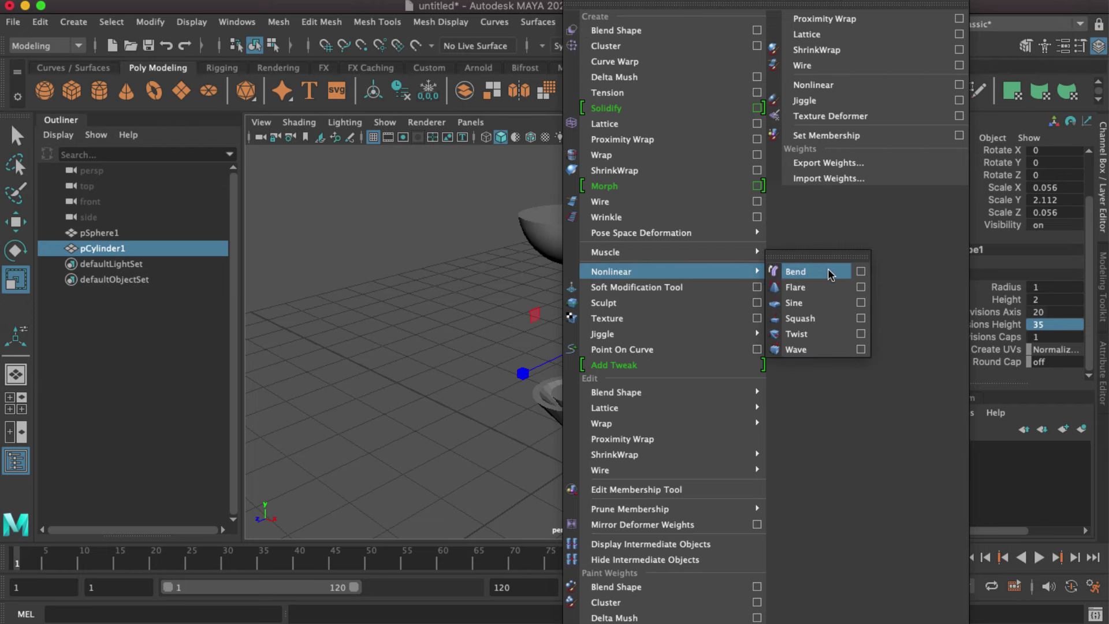
Add a nonlinear Bend deformer to the cylinder with Curvature about 78.
{"action": "left_click", "coordinate": [833, 275]}
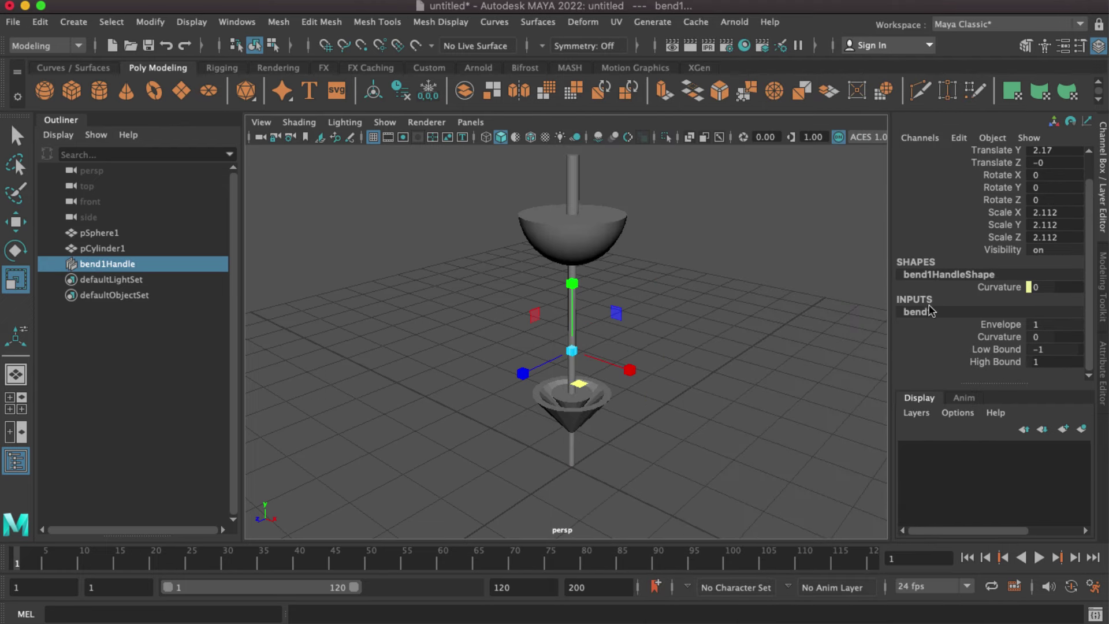
{"action": "left_click", "coordinate": [993, 339]}
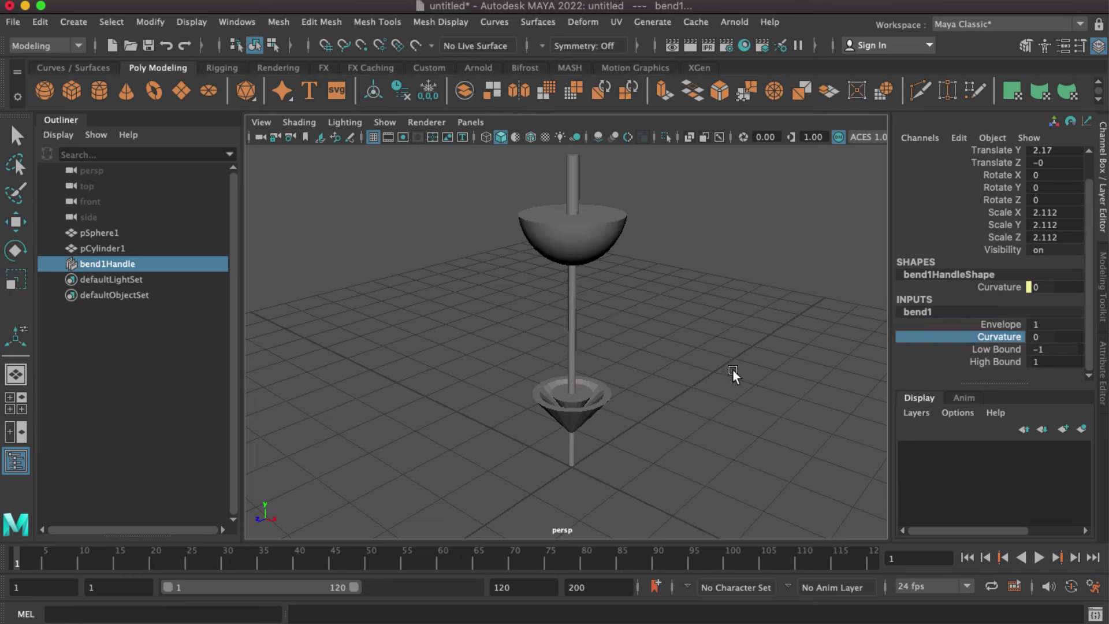
{"action": "middle_click_drag", "start_coordinate": [698, 377], "coordinate": [751, 373]}
Delete the cylinder's history by type to bake the bend into the mesh.
{"action": "left_click", "coordinate": [609, 283]}
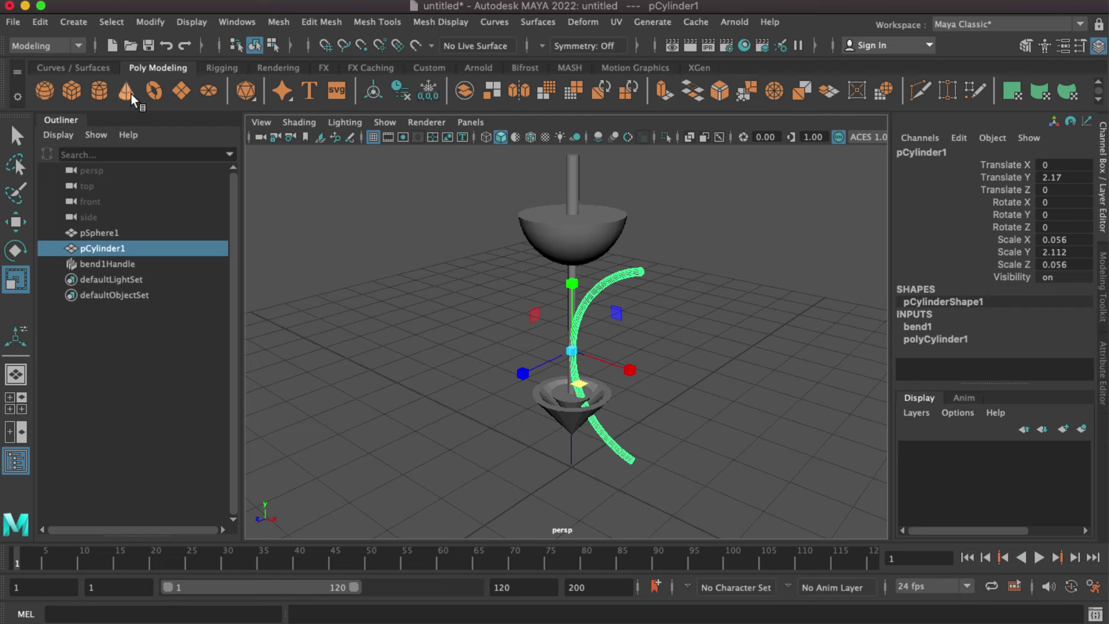
{"action": "left_click", "coordinate": [36, 23]}
{"action": "mouse_move", "coordinate": [130, 206]}
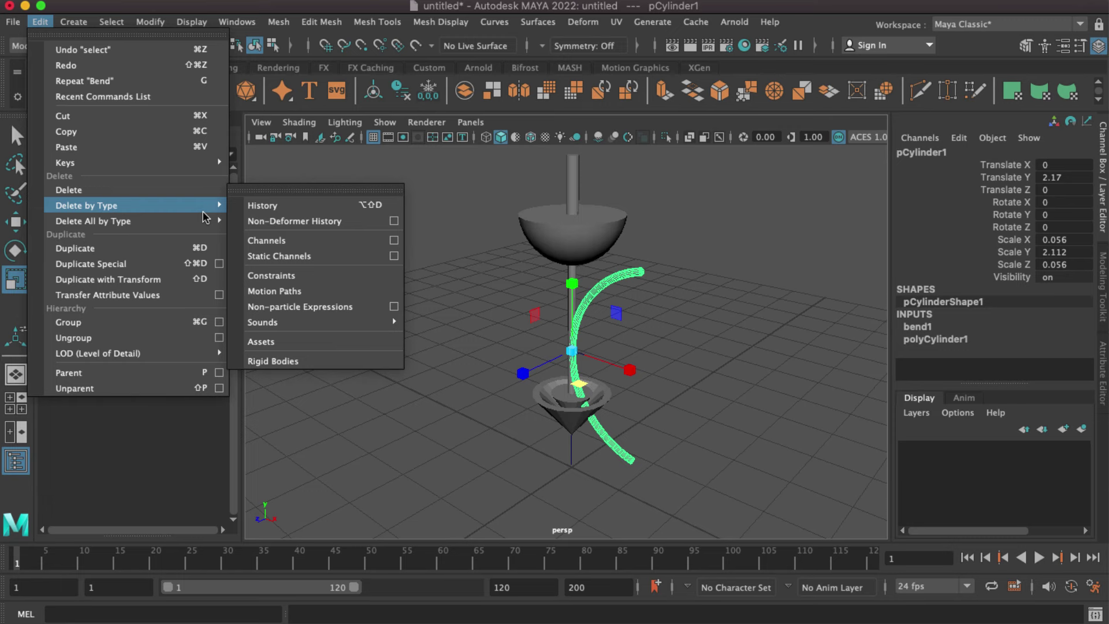
{"action": "left_click", "coordinate": [262, 206]}
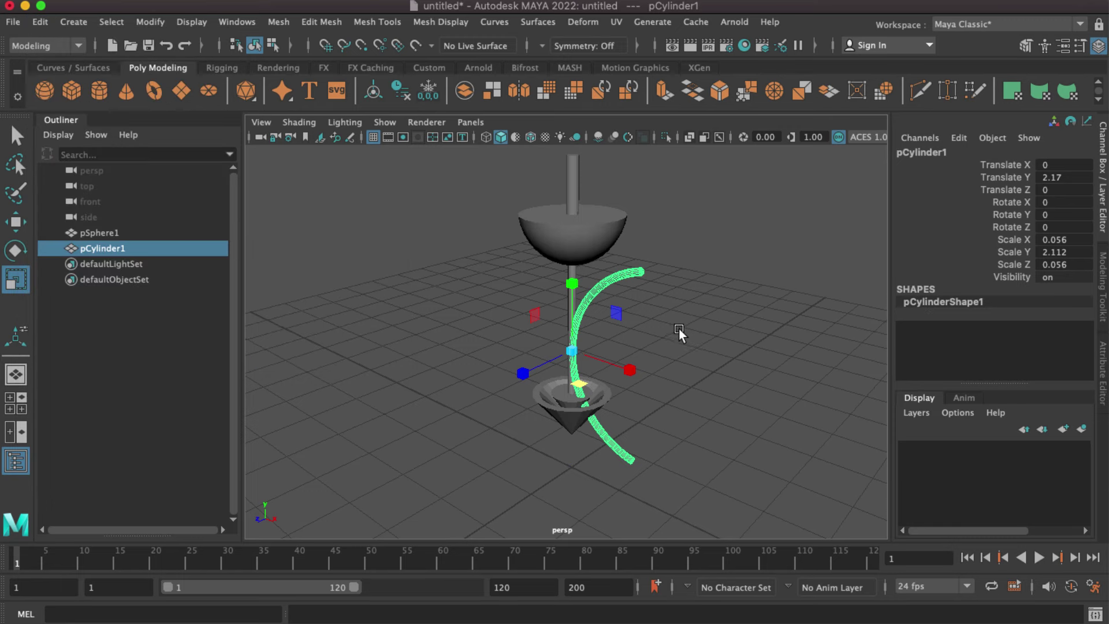
Zoom in on the arm's open end and select the components around it.
{"action": "scroll", "coordinate": [678, 331], "scroll_direction": "up", "scroll_amount": 2}
{"action": "scroll", "coordinate": [613, 363], "scroll_direction": "up", "scroll_amount": 3}
{"action": "scroll", "coordinate": [558, 314], "scroll_direction": "up", "scroll_amount": 3}
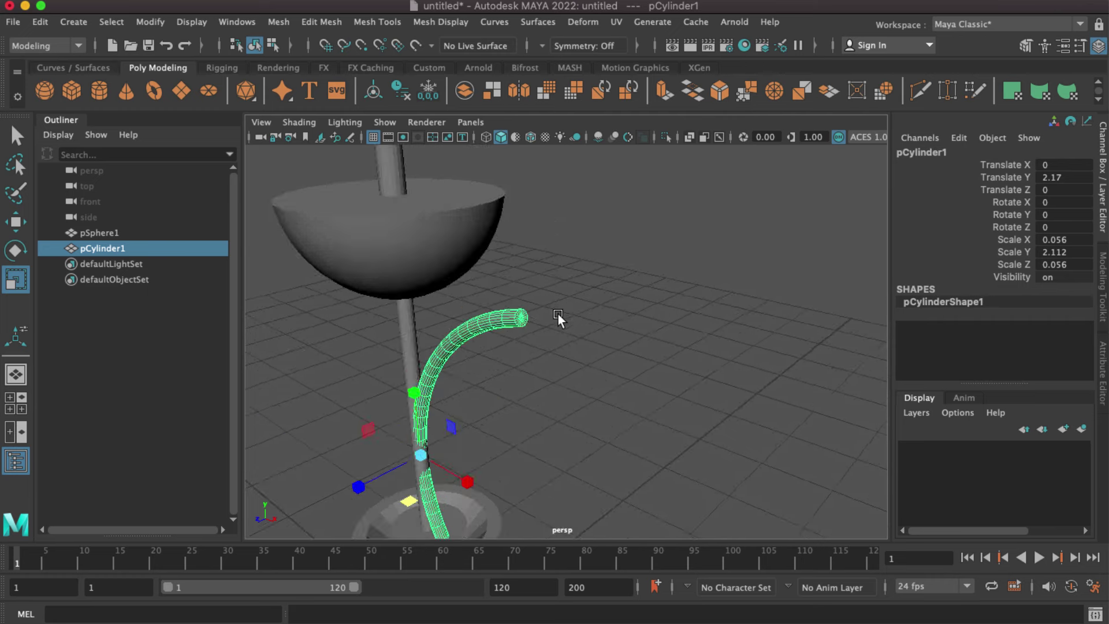
{"action": "scroll", "coordinate": [558, 314], "scroll_direction": "up", "scroll_amount": 2}
{"action": "scroll", "coordinate": [469, 306], "scroll_direction": "up", "scroll_amount": 3}
{"action": "scroll", "coordinate": [521, 320], "scroll_direction": "up", "scroll_amount": 2}
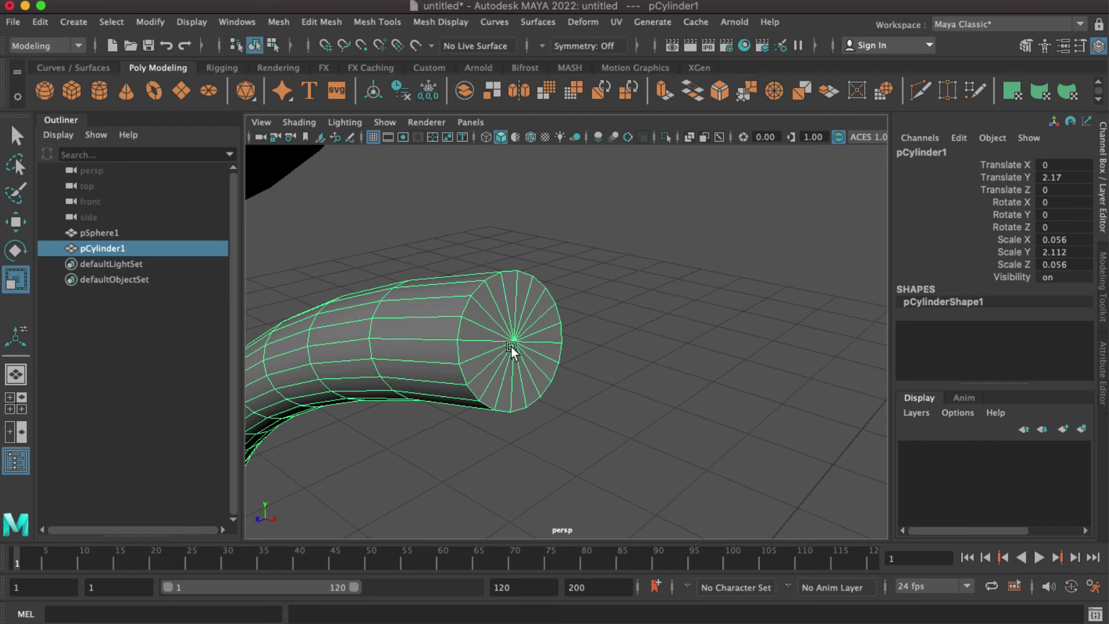
{"action": "right_click_drag", "start_coordinate": [511, 346], "coordinate": [444, 236]}
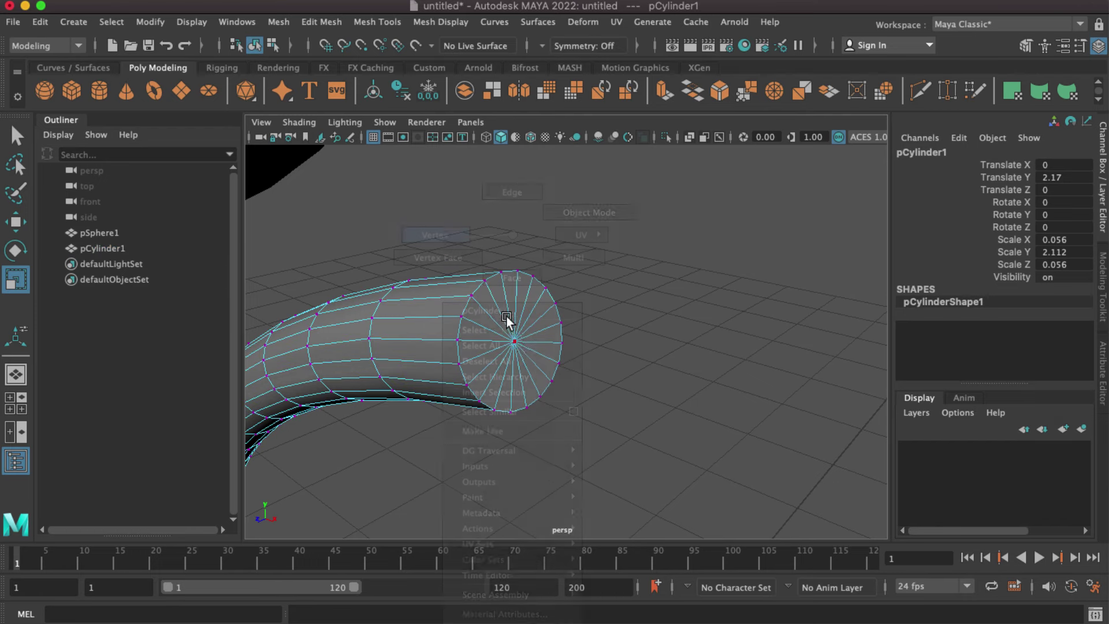
{"action": "left_click", "coordinate": [1102, 286]}
{"action": "left_click", "coordinate": [1026, 175]}
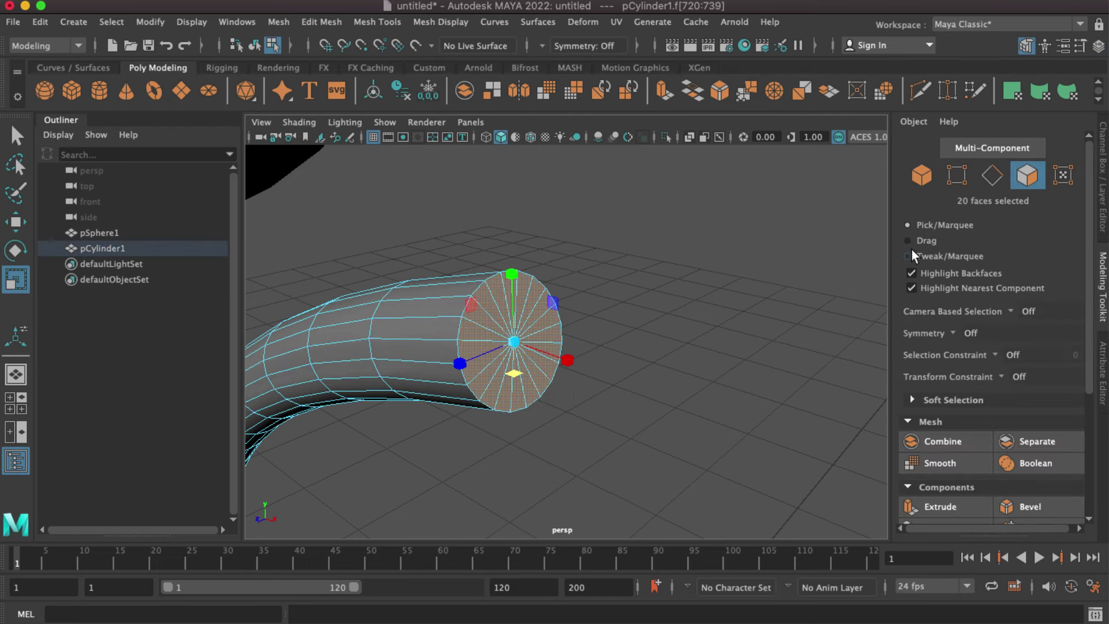
Select the border edge loop at the arm's open end and Fill Hole.
{"action": "right_click", "coordinate": [552, 315]}
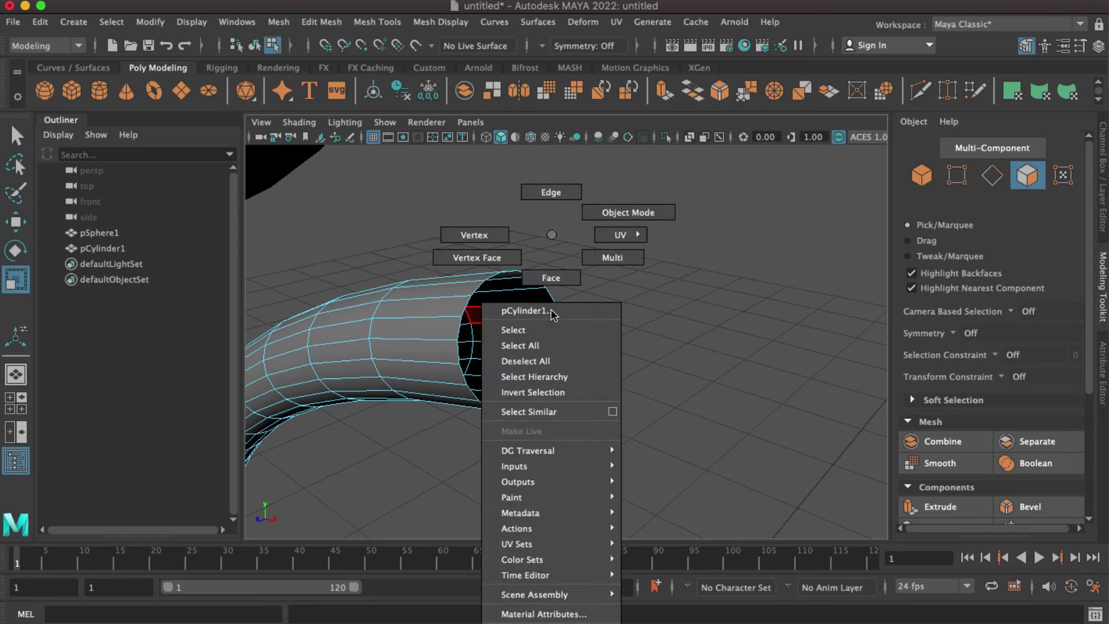
{"action": "left_click", "coordinate": [551, 194]}
{"action": "double_click", "coordinate": [545, 282]}
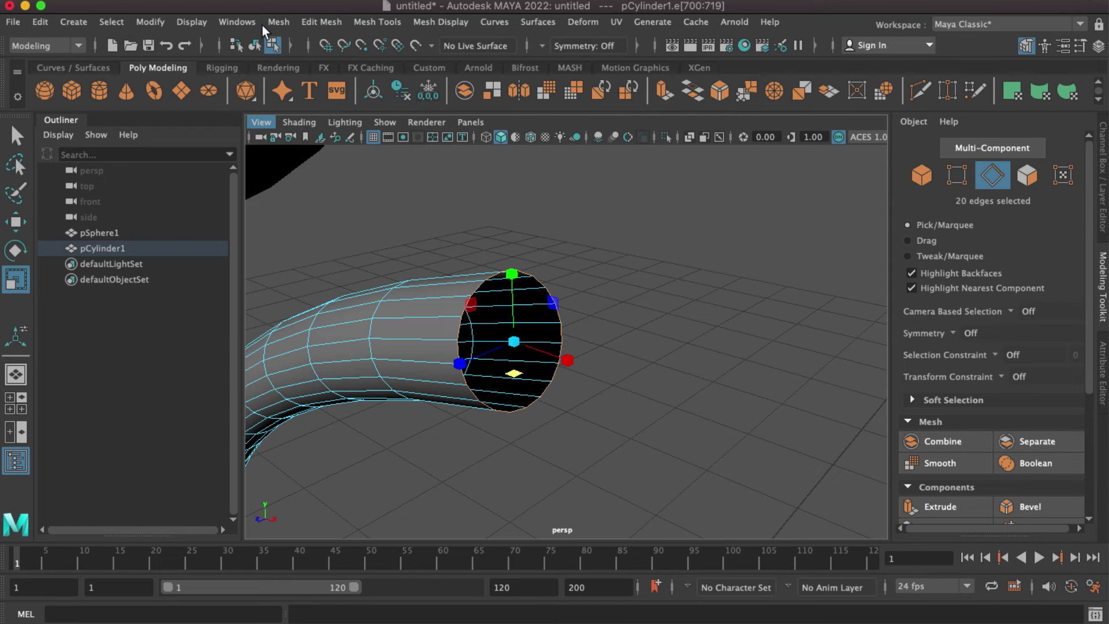
{"action": "left_click", "coordinate": [278, 22]}
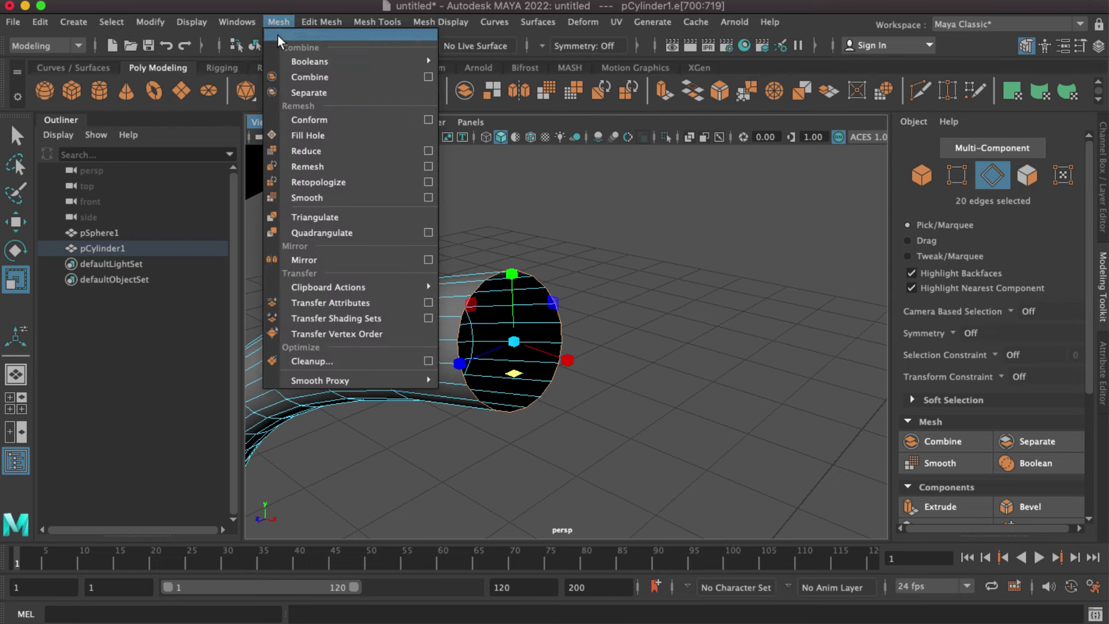
{"action": "left_click", "coordinate": [322, 137]}
Select the new cap face in face mode with the Move tool active.
{"action": "right_click", "coordinate": [511, 234]}
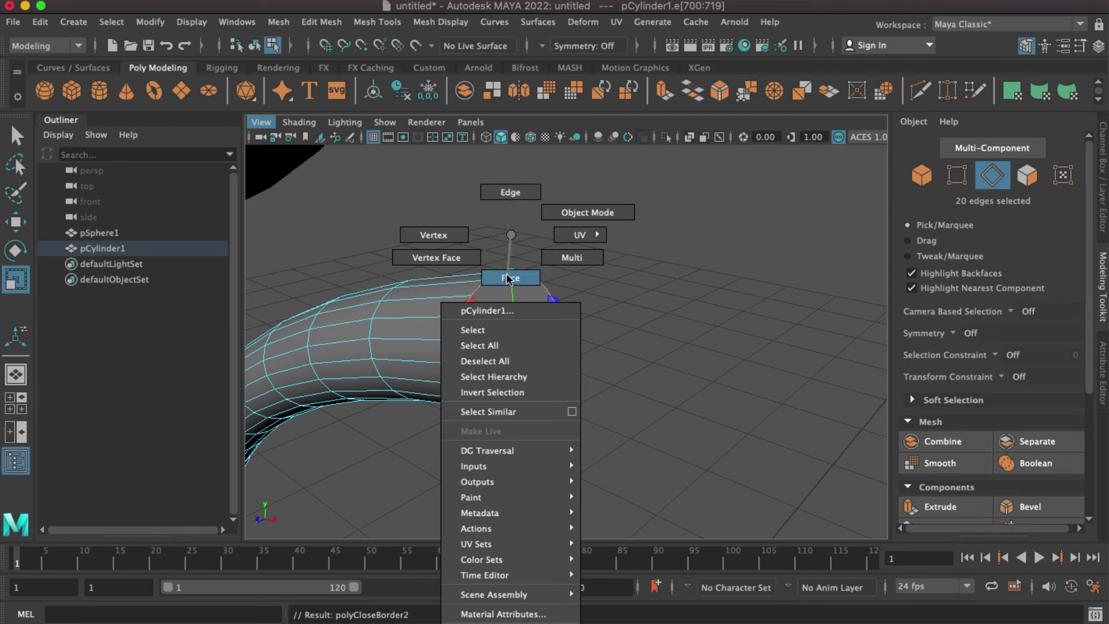
{"action": "left_click", "coordinate": [509, 279]}
{"action": "left_click", "coordinate": [510, 314]}
{"action": "left_click", "coordinate": [16, 222]}
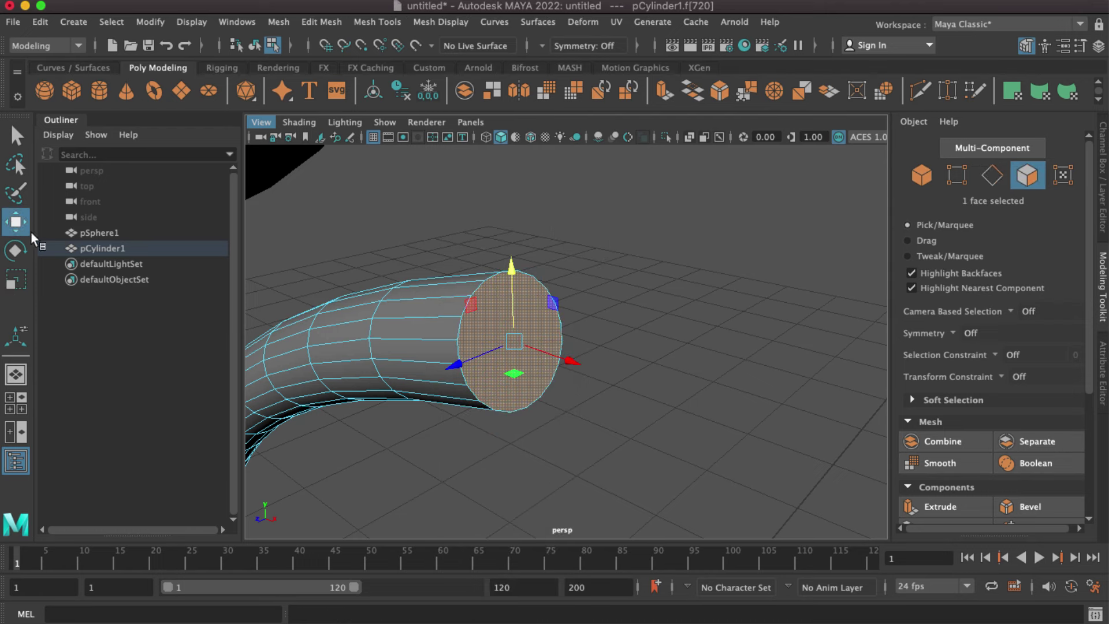
Extrude the arm's end face outward along X to lengthen the arm.
{"action": "left_click_drag", "start_coordinate": [568, 362], "coordinate": [981, 498], "text": "shift"}
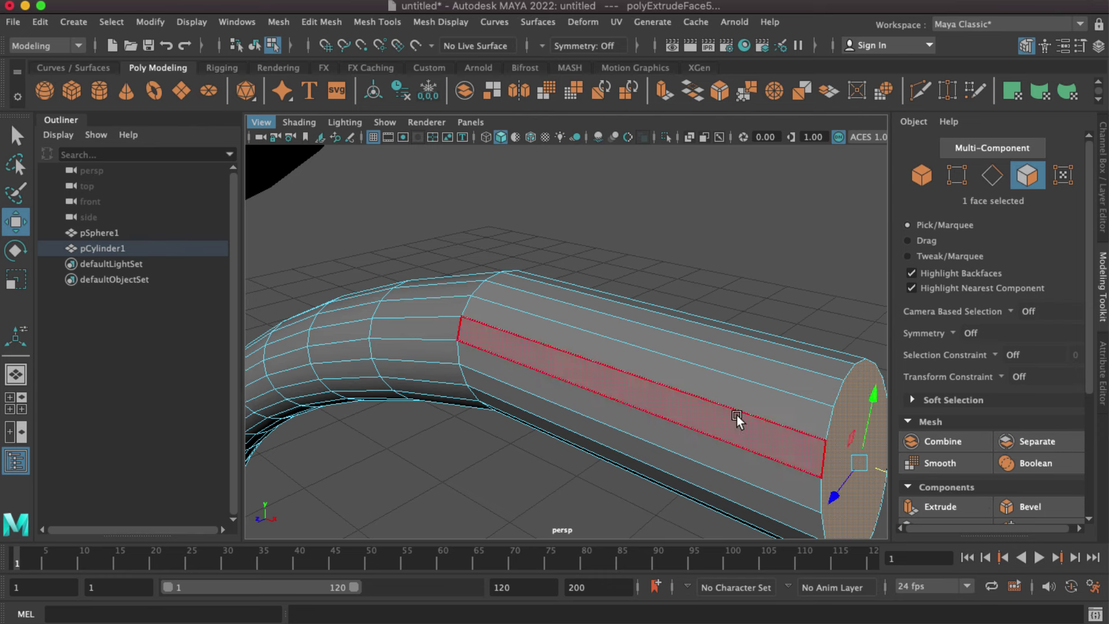
{"action": "scroll", "coordinate": [736, 415], "scroll_direction": "down", "scroll_amount": 5}
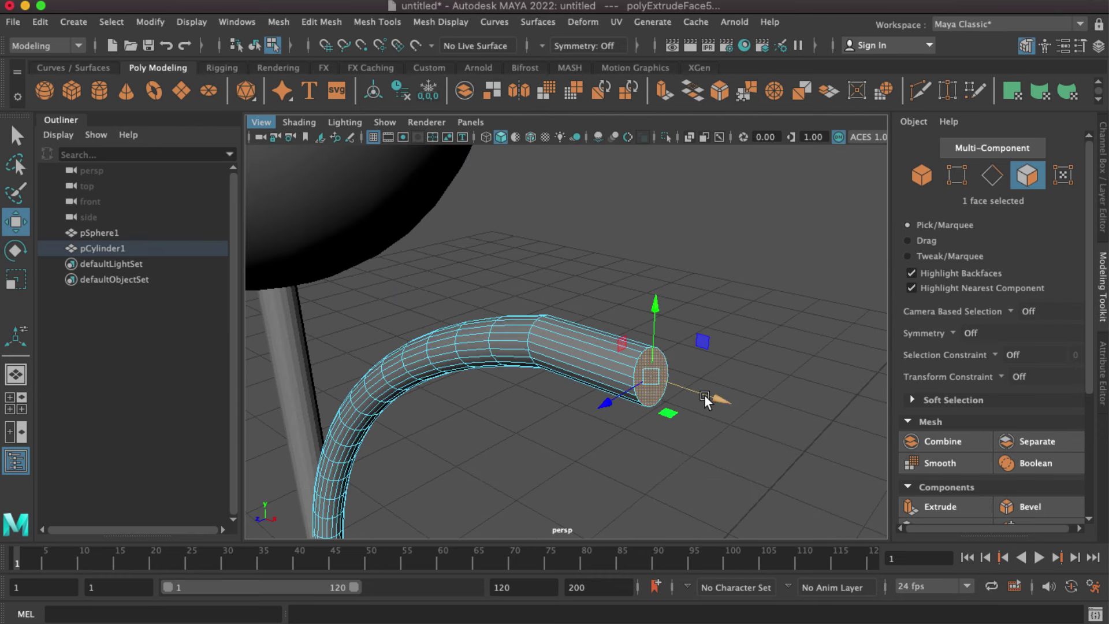
{"action": "double_click", "coordinate": [24, 229]}
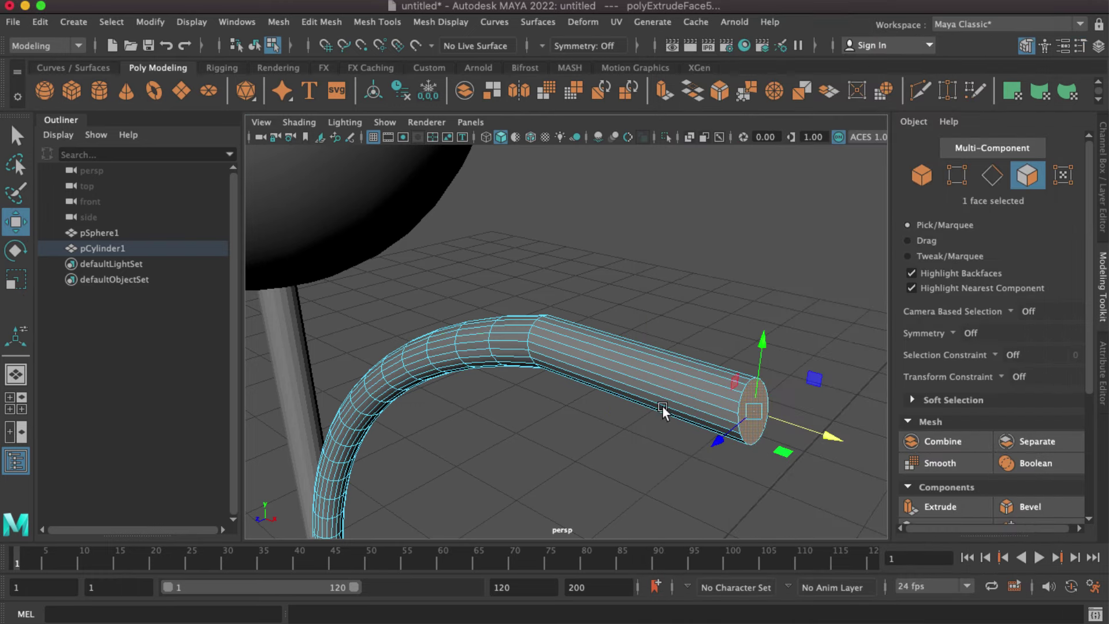
Scale the end face up into a wide flared horn opening.
{"action": "left_click", "coordinate": [16, 279]}
{"action": "left_click_drag", "start_coordinate": [752, 412], "coordinate": [875, 151]}
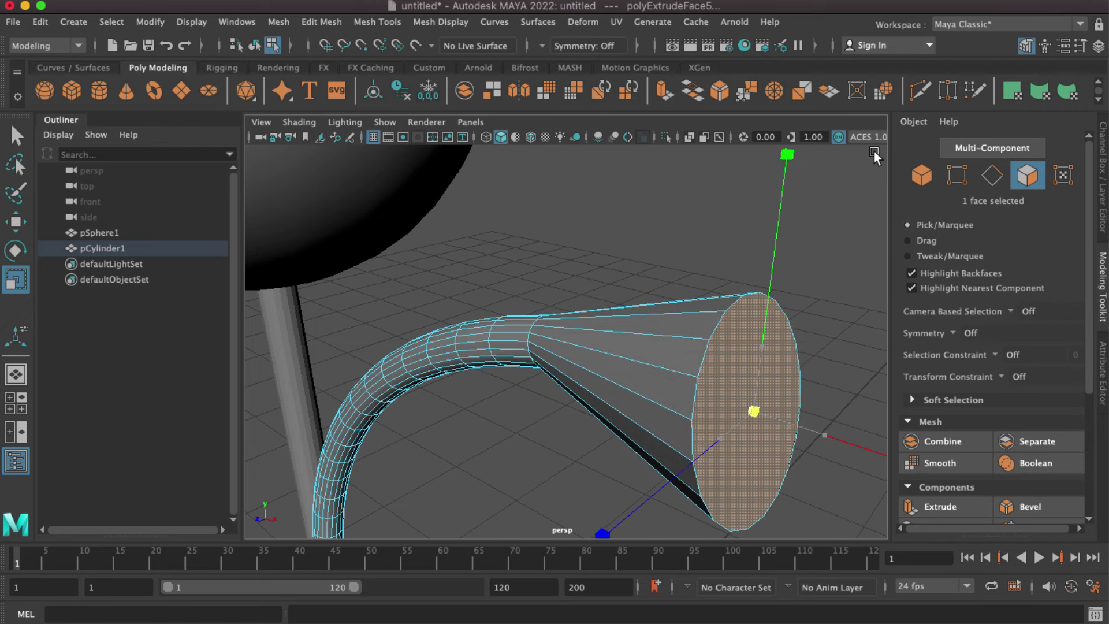
{"action": "left_click", "coordinate": [17, 223]}
{"action": "left_click_drag", "start_coordinate": [720, 458], "coordinate": [676, 411], "text": "alt"}
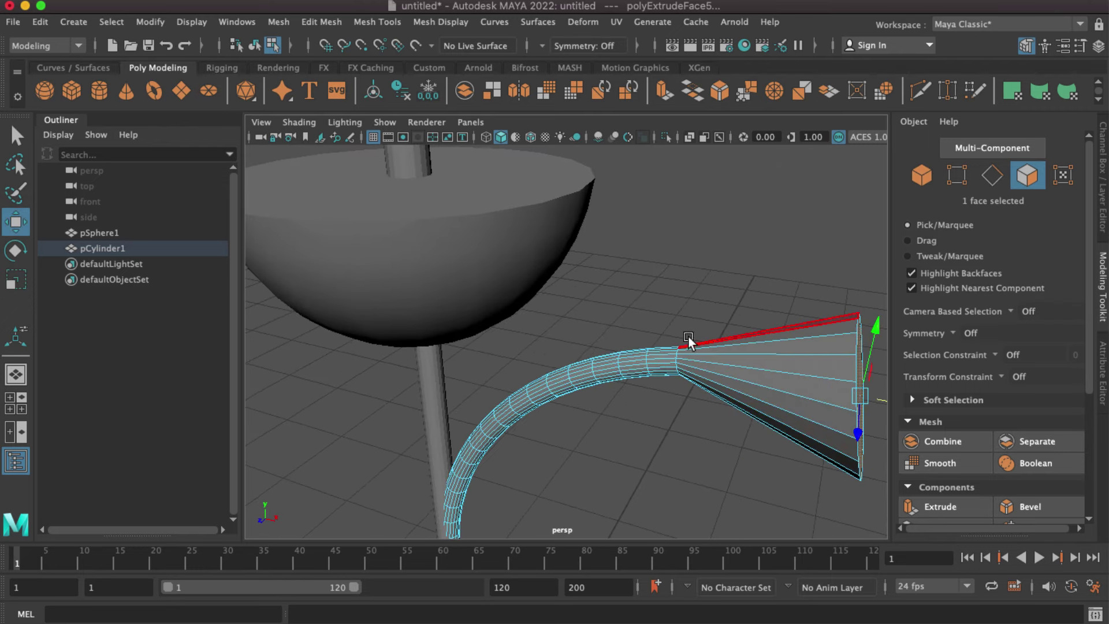
Connect the horn's edge ring at slide 0.155 to add a loop near its narrow end.
{"action": "key", "text": "F10"}
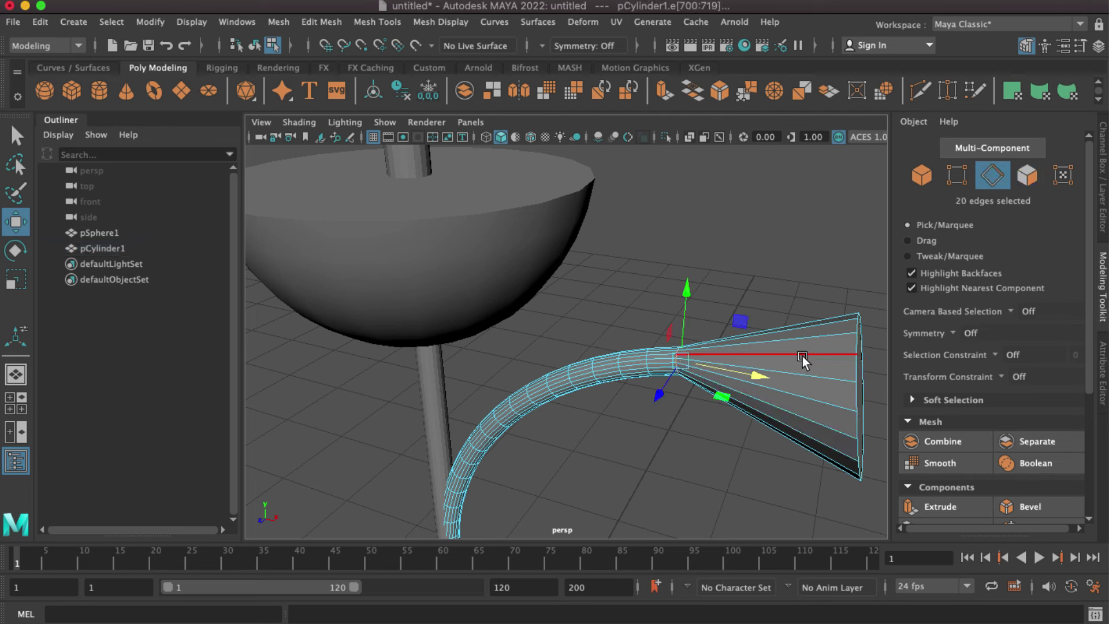
{"action": "left_click", "coordinate": [803, 355]}
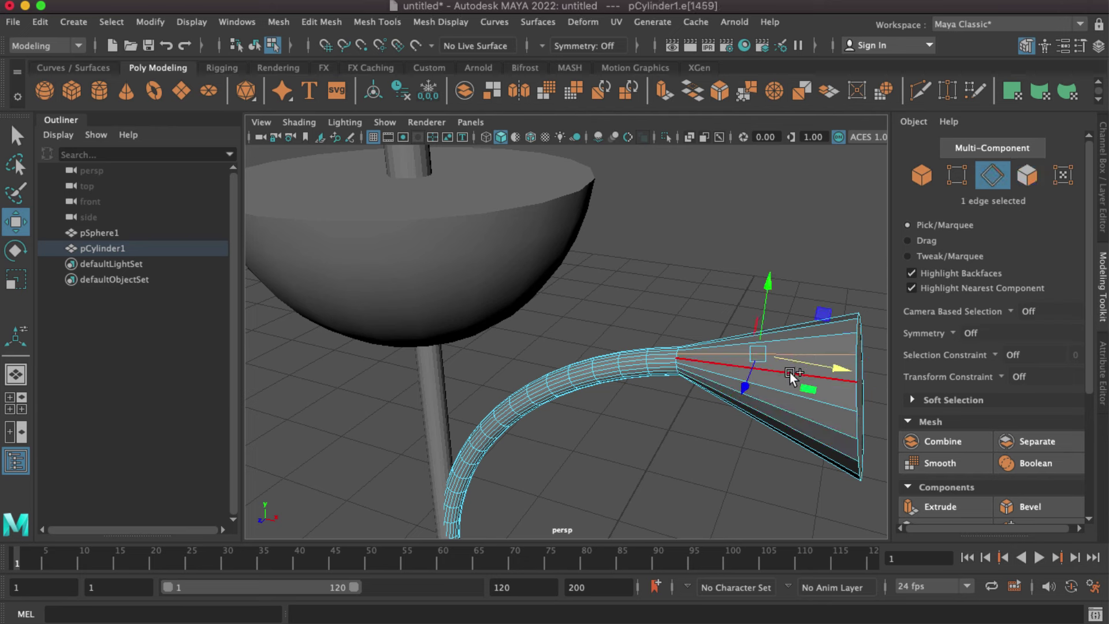
{"action": "double_click", "coordinate": [789, 372]}
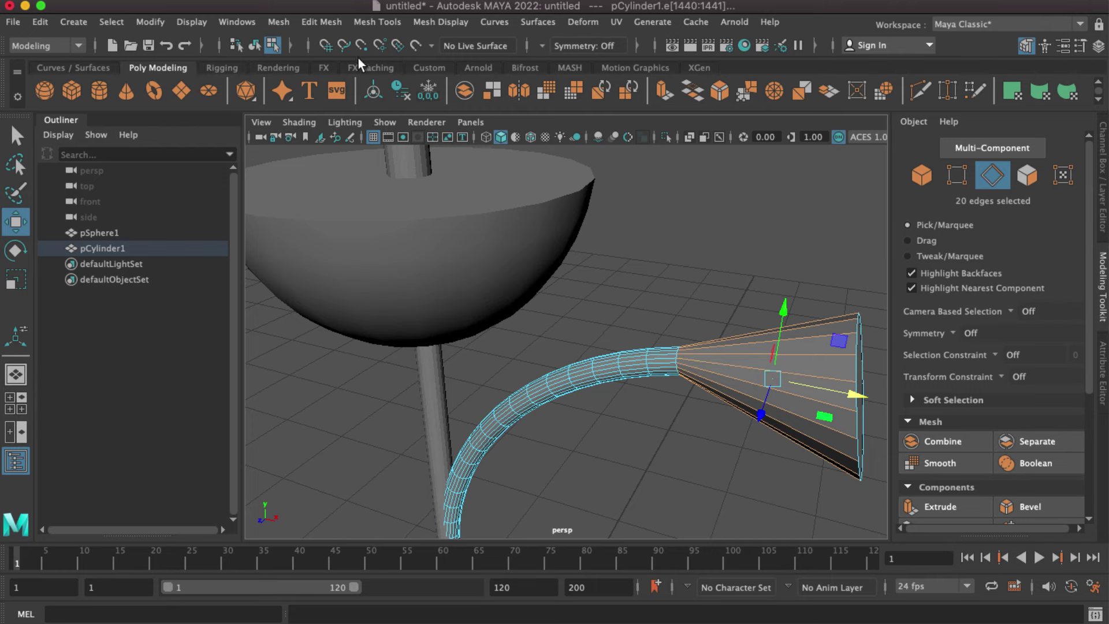
{"action": "left_click", "coordinate": [374, 22]}
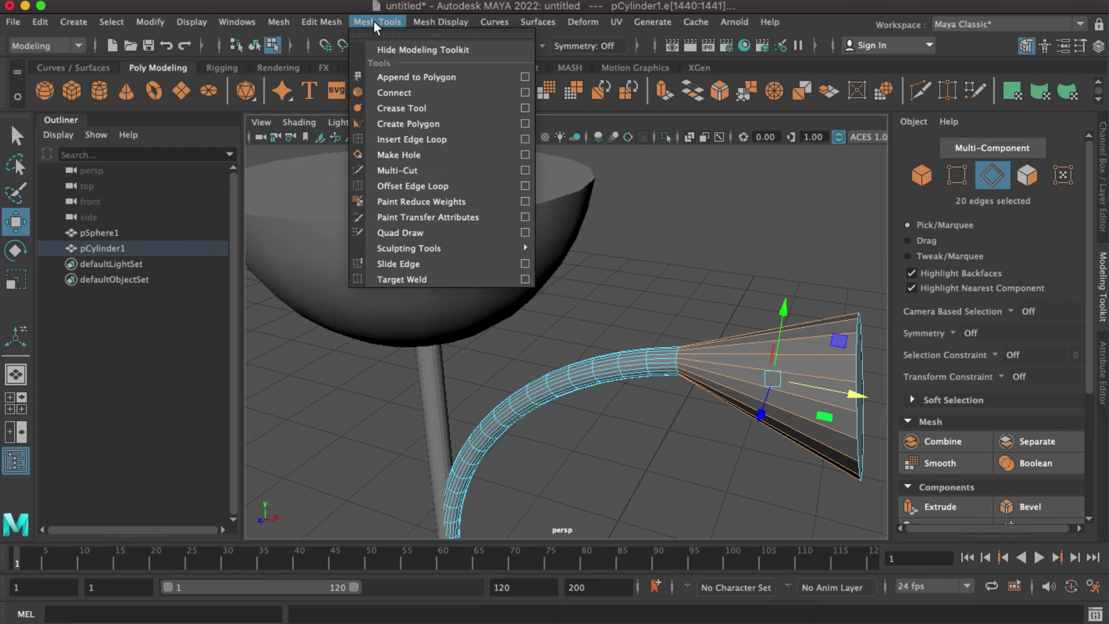
{"action": "left_click", "coordinate": [524, 93]}
{"action": "left_click_drag", "start_coordinate": [737, 13], "coordinate": [341, 45]}
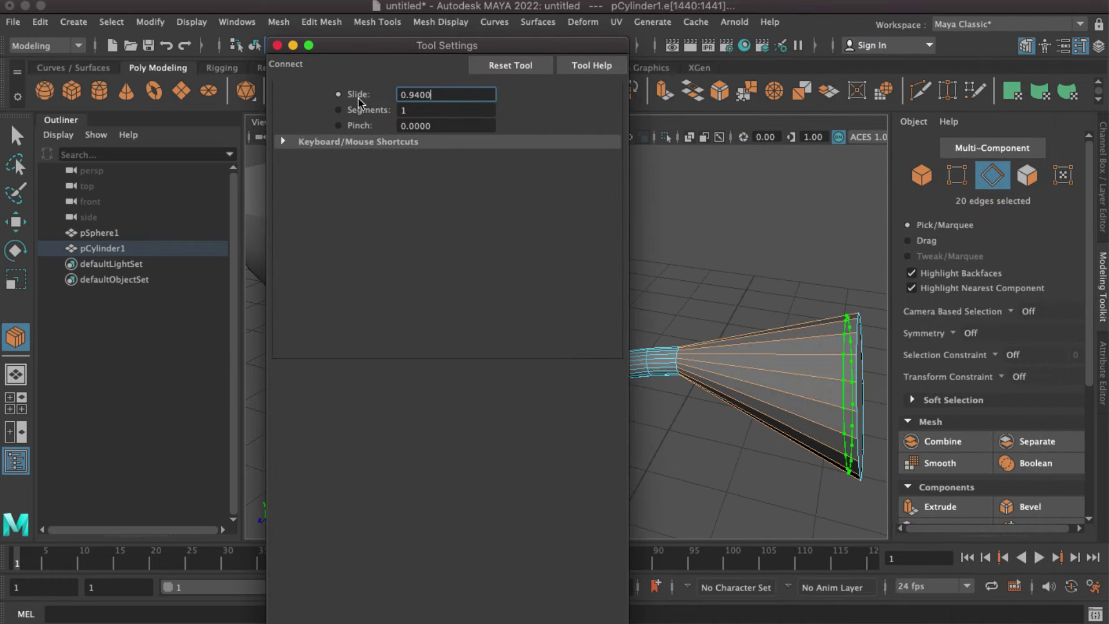
{"action": "middle_click_drag", "start_coordinate": [697, 238], "coordinate": [531, 220]}
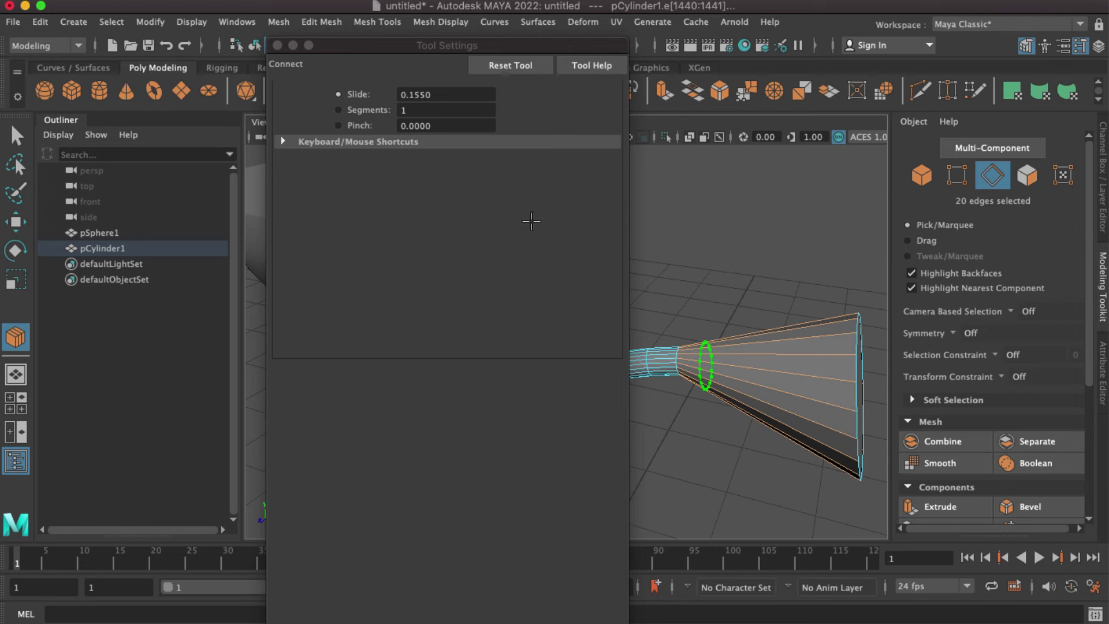
{"action": "left_click", "coordinate": [277, 45]}
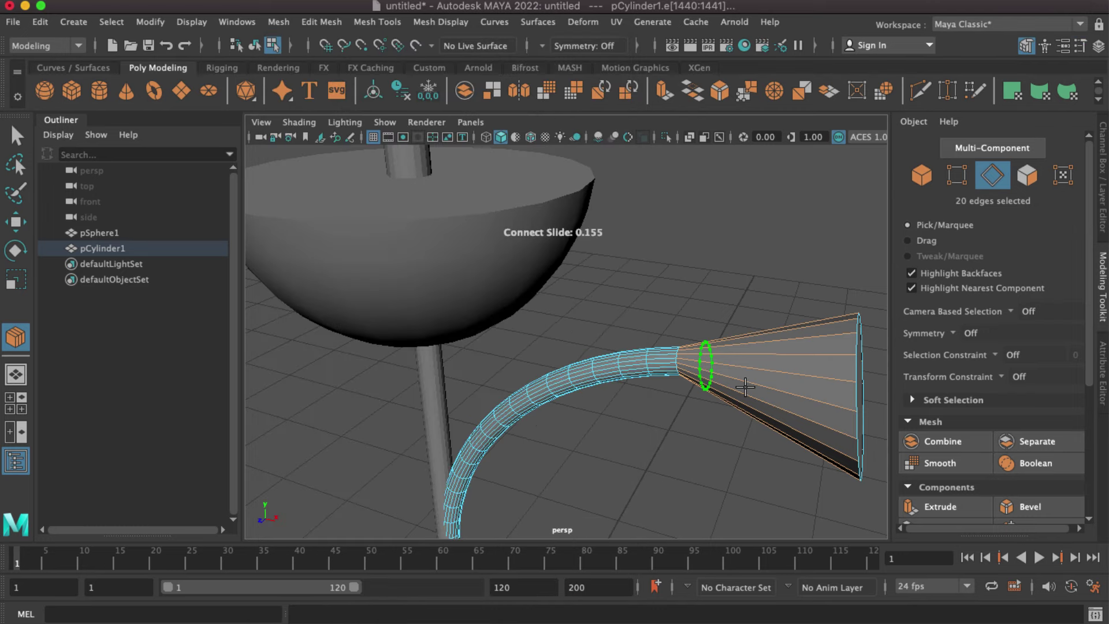
Select the ring of tube faces beside the horn and extrude it.
{"action": "key", "text": "w"}
{"action": "scroll", "coordinate": [635, 358], "scroll_direction": "up", "scroll_amount": 3}
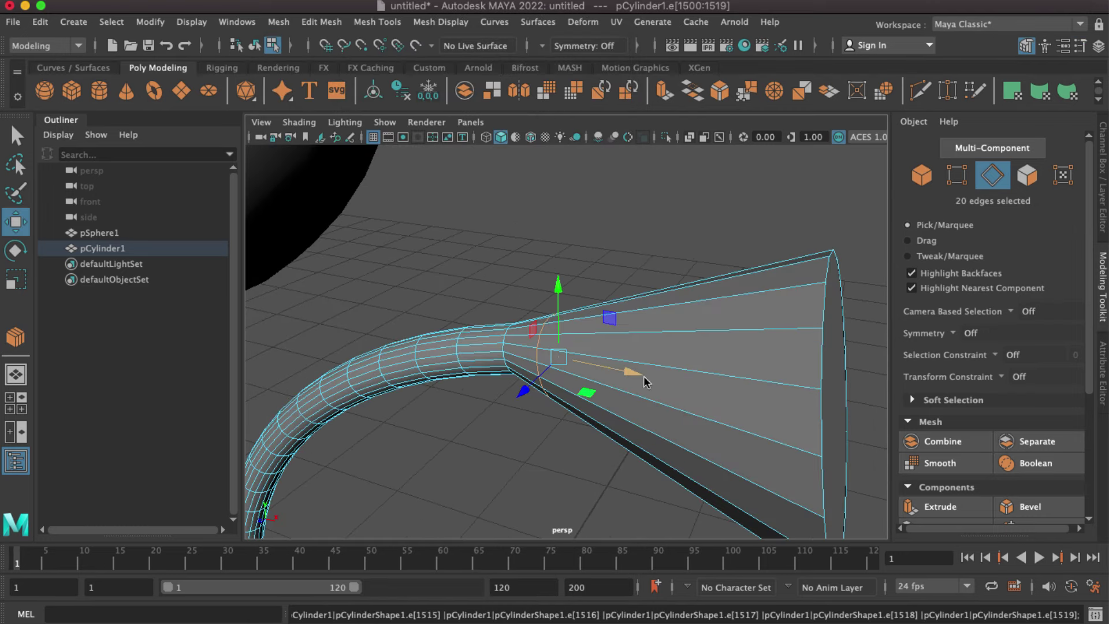
{"action": "right_click_drag", "start_coordinate": [645, 234], "coordinate": [633, 283]}
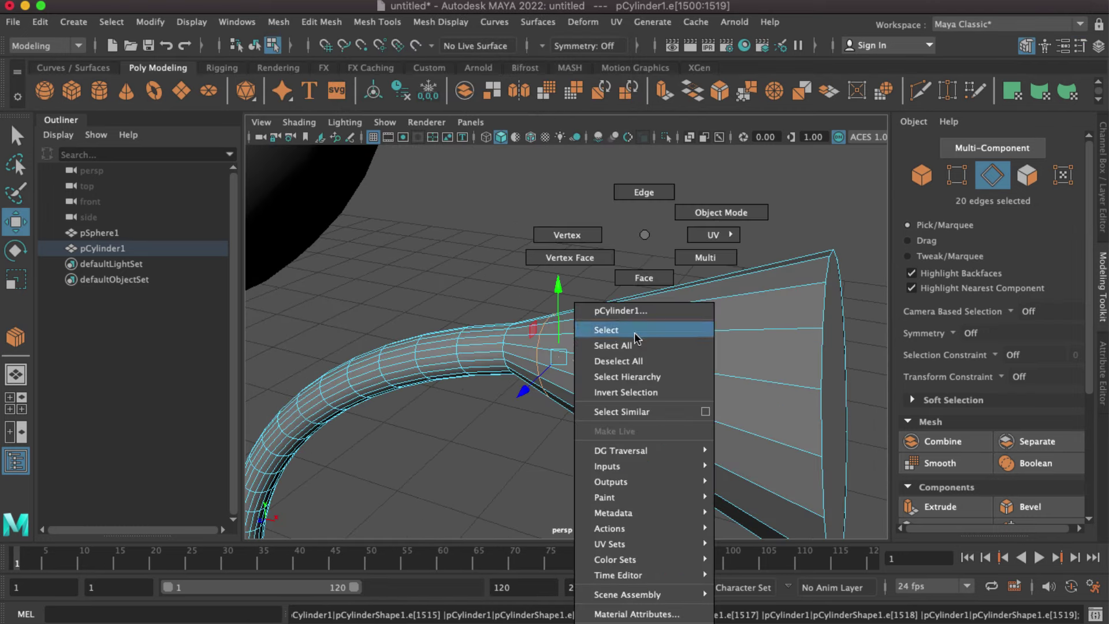
{"action": "left_click", "coordinate": [526, 350]}
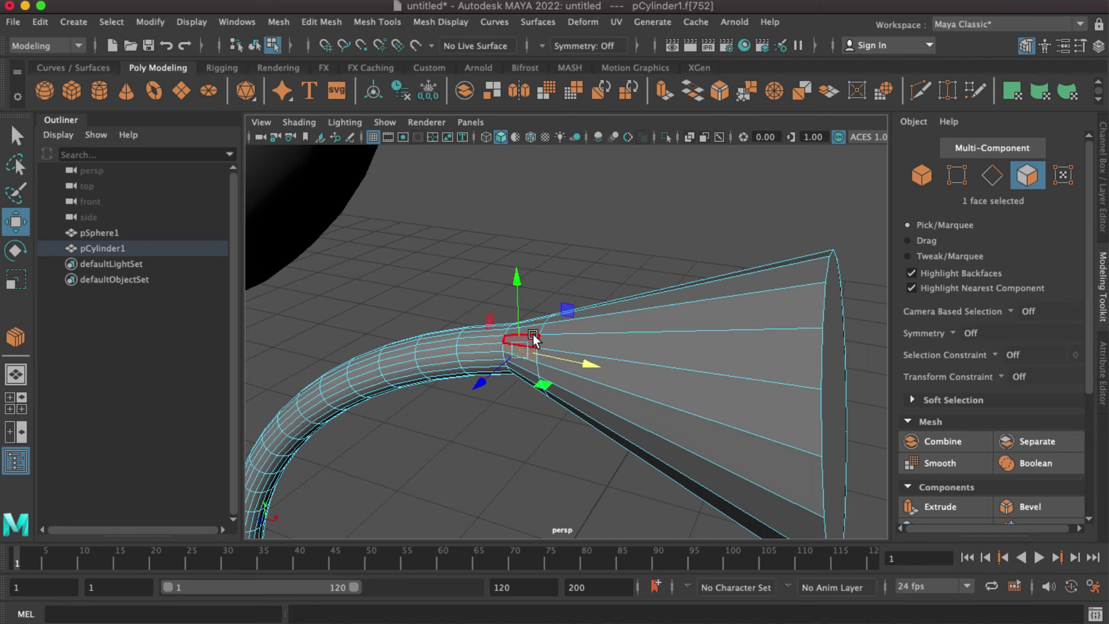
{"action": "double_click", "coordinate": [534, 338], "text": "shift"}
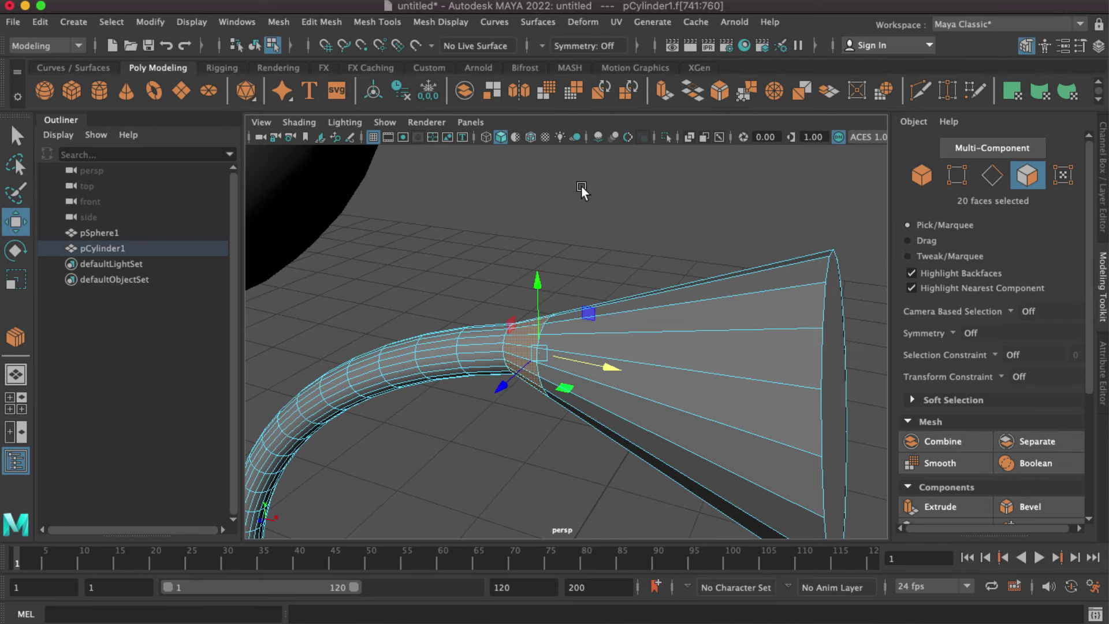
{"action": "left_click", "coordinate": [666, 94]}
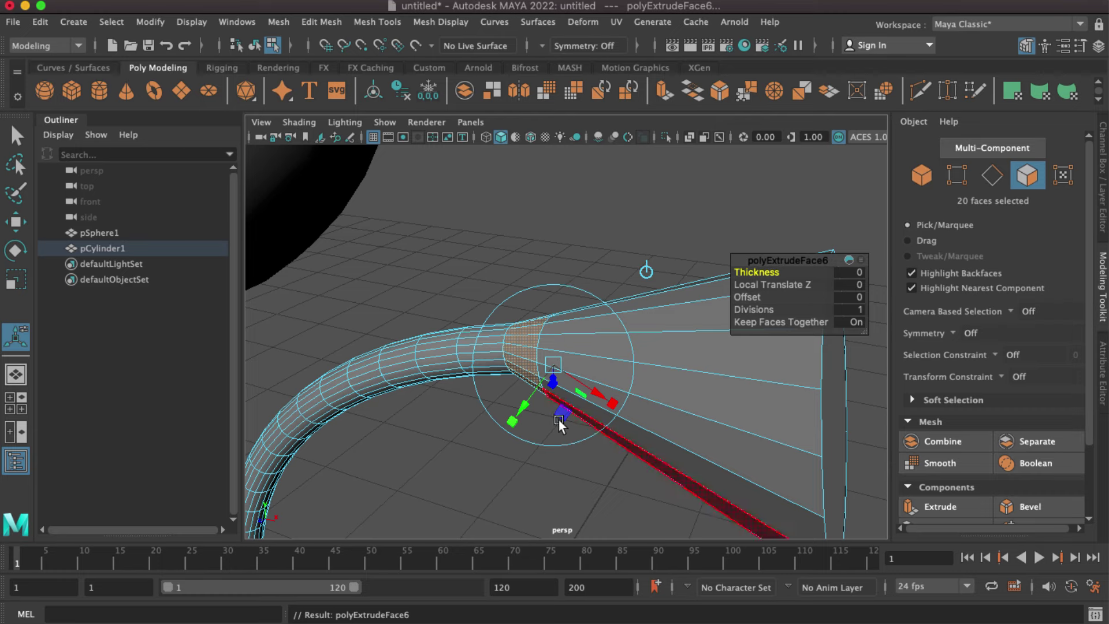
Push the extruded ring out to Local Translate Z 0.0034, then return to Object mode.
{"action": "mouse_move", "coordinate": [564, 411]}
{"action": "left_mouse_down", "text": "alt"}
{"action": "mouse_move", "coordinate": [515, 420]}
{"action": "mouse_move", "coordinate": [384, 409]}
{"action": "mouse_move", "coordinate": [425, 366]}
{"action": "left_mouse_up", "text": "alt"}
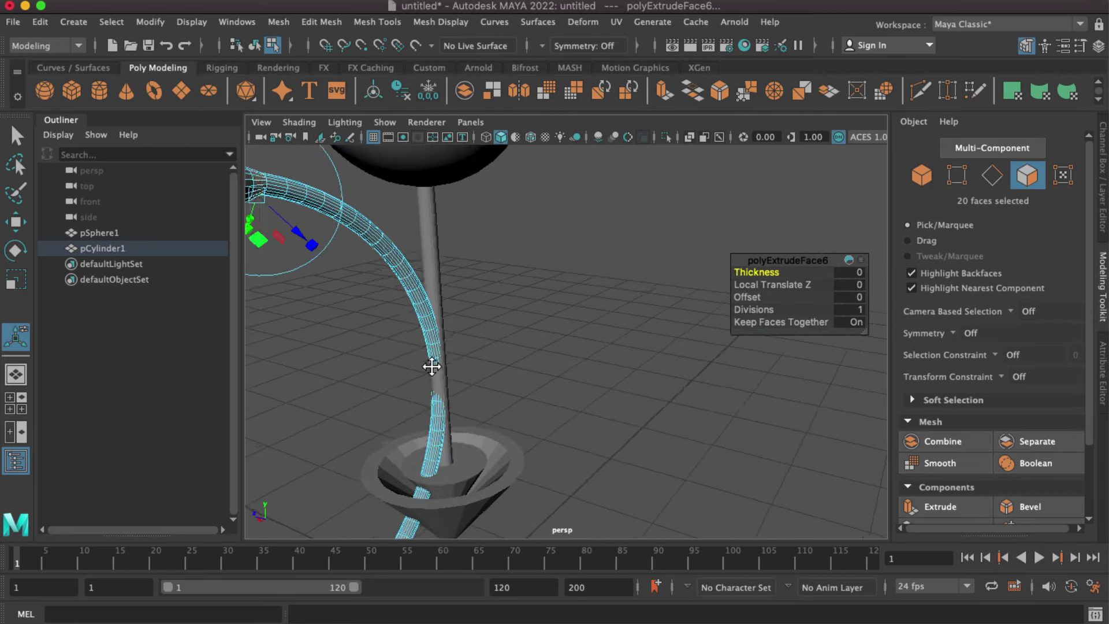
{"action": "middle_click_drag", "start_coordinate": [425, 366], "coordinate": [579, 489], "text": "alt"}
{"action": "scroll", "coordinate": [313, 410], "scroll_direction": "up", "scroll_amount": 5}
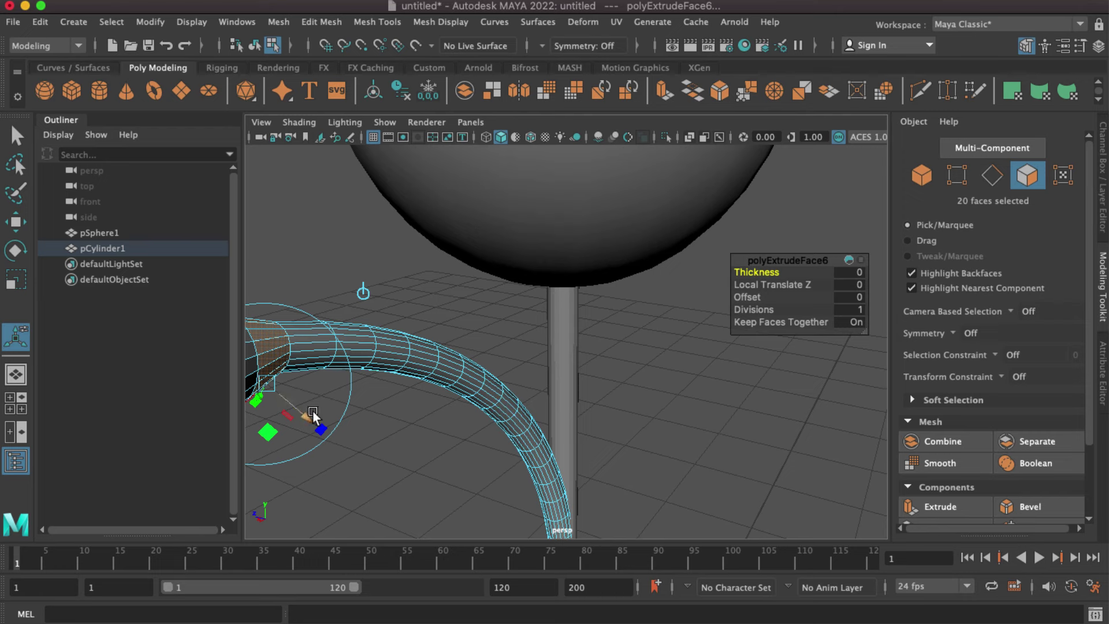
{"action": "left_click_drag", "start_coordinate": [310, 414], "coordinate": [312, 415]}
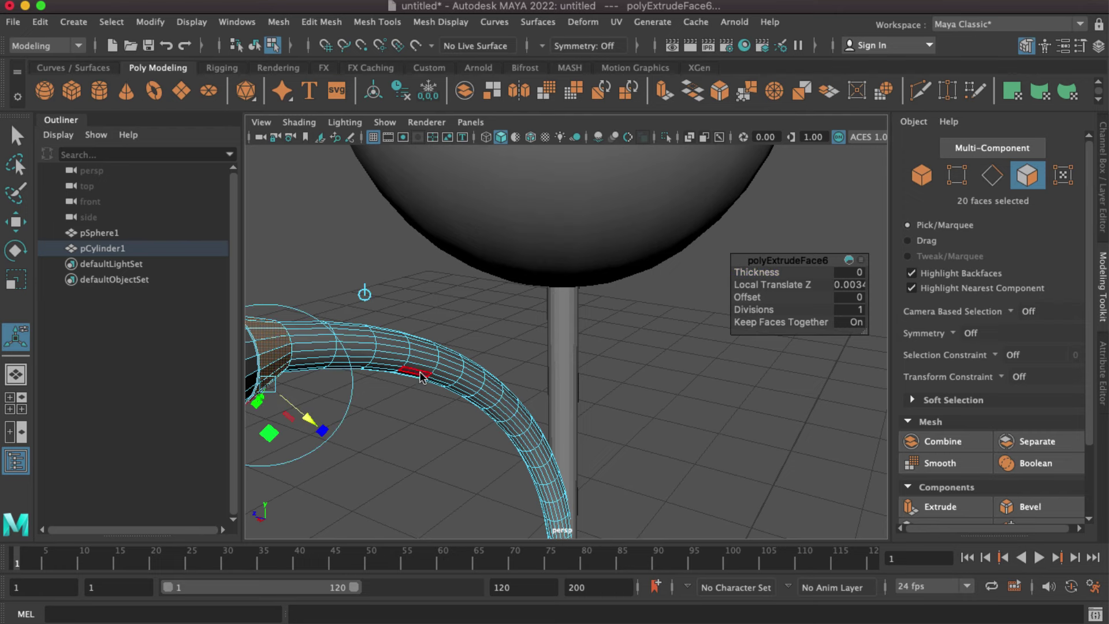
{"action": "mouse_move", "coordinate": [420, 234]}
{"action": "right_mouse_down"}
{"action": "mouse_move", "coordinate": [475, 233]}
{"action": "mouse_move", "coordinate": [456, 243]}
{"action": "right_mouse_up"}
{"action": "key", "text": "f"}
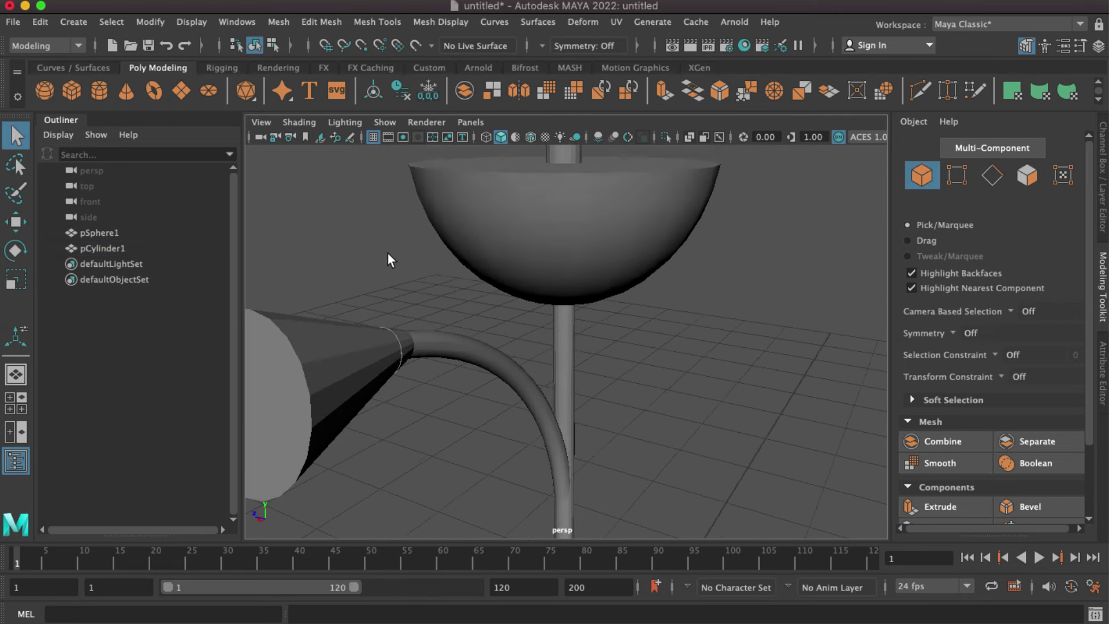
{"action": "mouse_move", "coordinate": [387, 255]}
{"action": "left_mouse_down", "text": "alt"}
{"action": "mouse_move", "coordinate": [661, 357]}
{"action": "mouse_move", "coordinate": [710, 362]}
{"action": "left_mouse_up", "text": "alt"}
Extrude the horn's end-cap face and push it inward to hollow the wide end.
{"action": "left_click", "coordinate": [712, 341]}
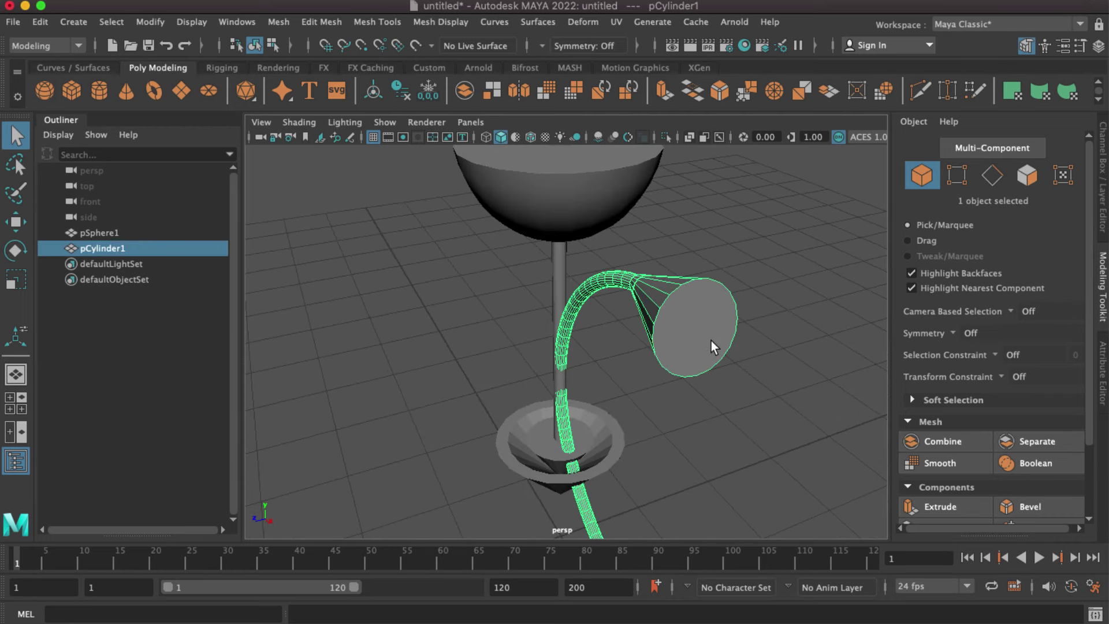
{"action": "right_click_drag", "start_coordinate": [707, 339], "coordinate": [708, 277]}
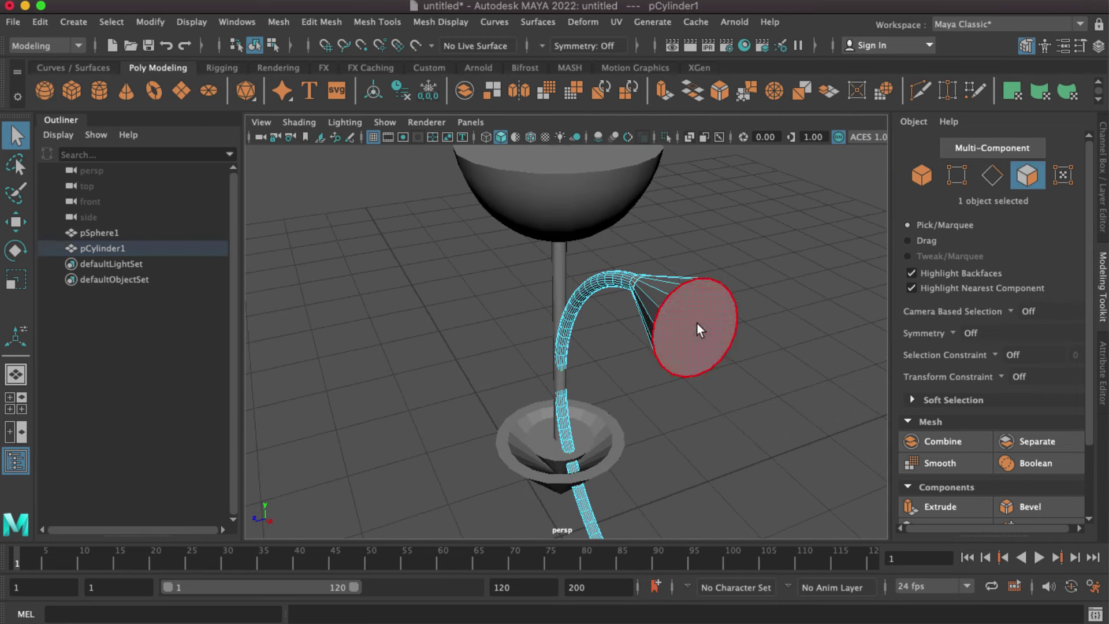
{"action": "left_click", "coordinate": [705, 334]}
{"action": "key", "text": "r"}
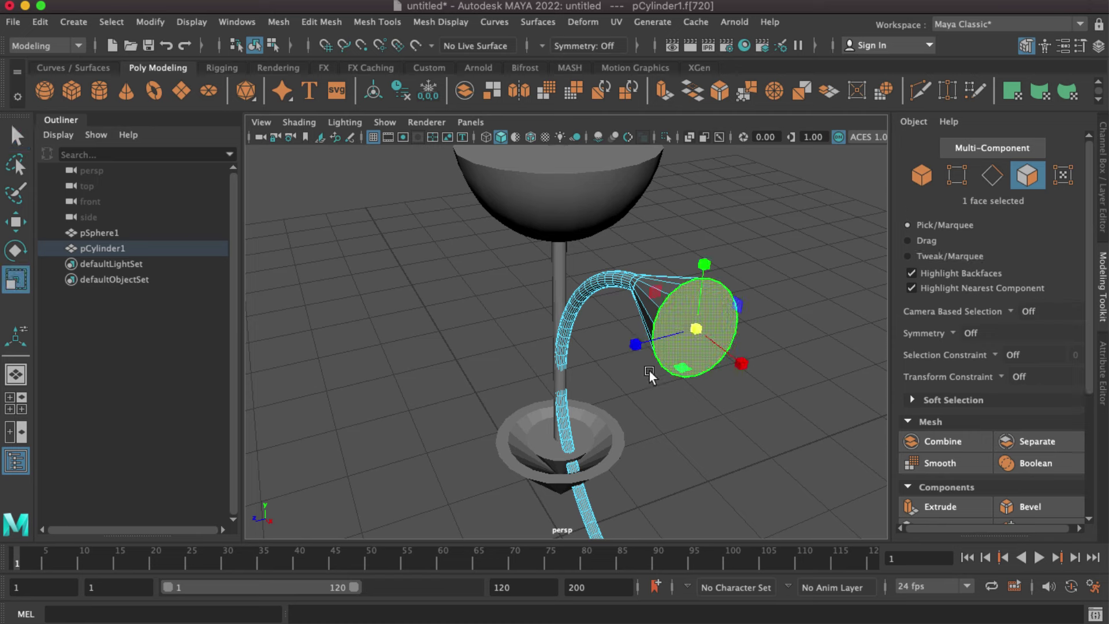
{"action": "key", "text": "ctrl+e"}
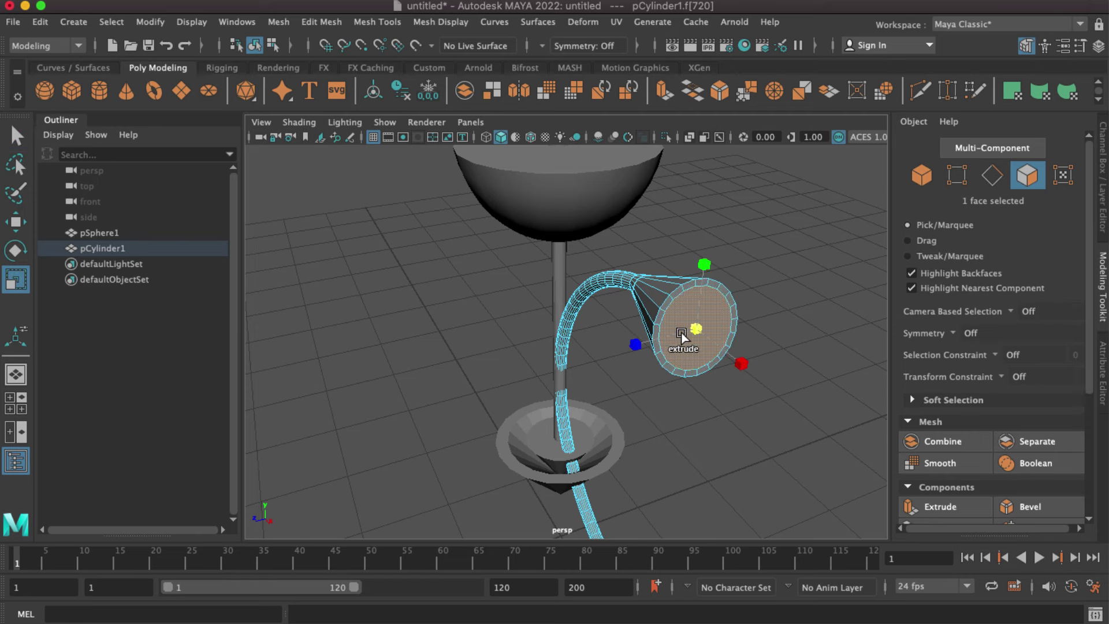
{"action": "key", "text": "w"}
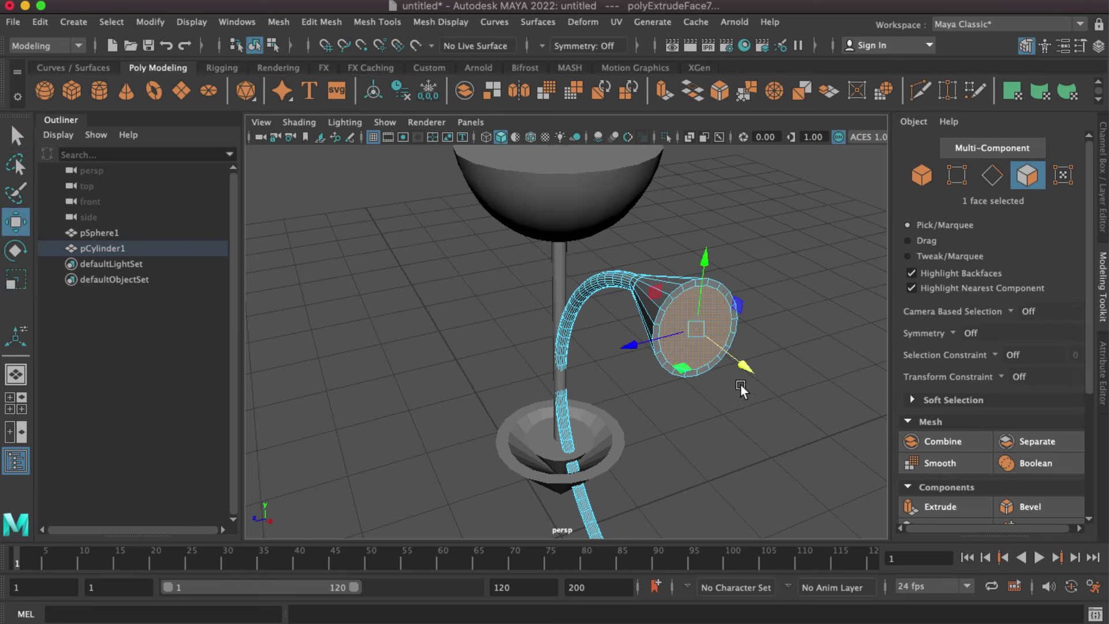
{"action": "mouse_move", "coordinate": [743, 370]}
{"action": "left_mouse_down"}
{"action": "mouse_move", "coordinate": [689, 348]}
{"action": "mouse_move", "coordinate": [719, 421]}
{"action": "mouse_move", "coordinate": [807, 424]}
{"action": "mouse_move", "coordinate": [682, 324]}
{"action": "left_mouse_up"}
Extrude the horn's end face a second time and rescale it.
{"action": "key", "text": "ctrl+e"}
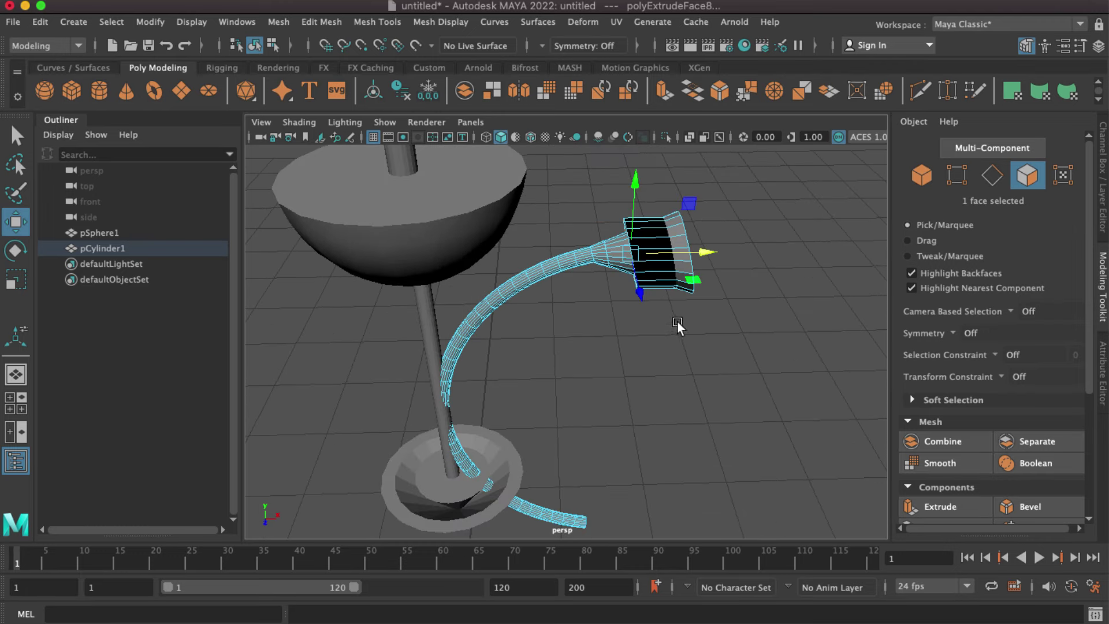
{"action": "left_click_drag", "start_coordinate": [697, 263], "coordinate": [687, 263]}
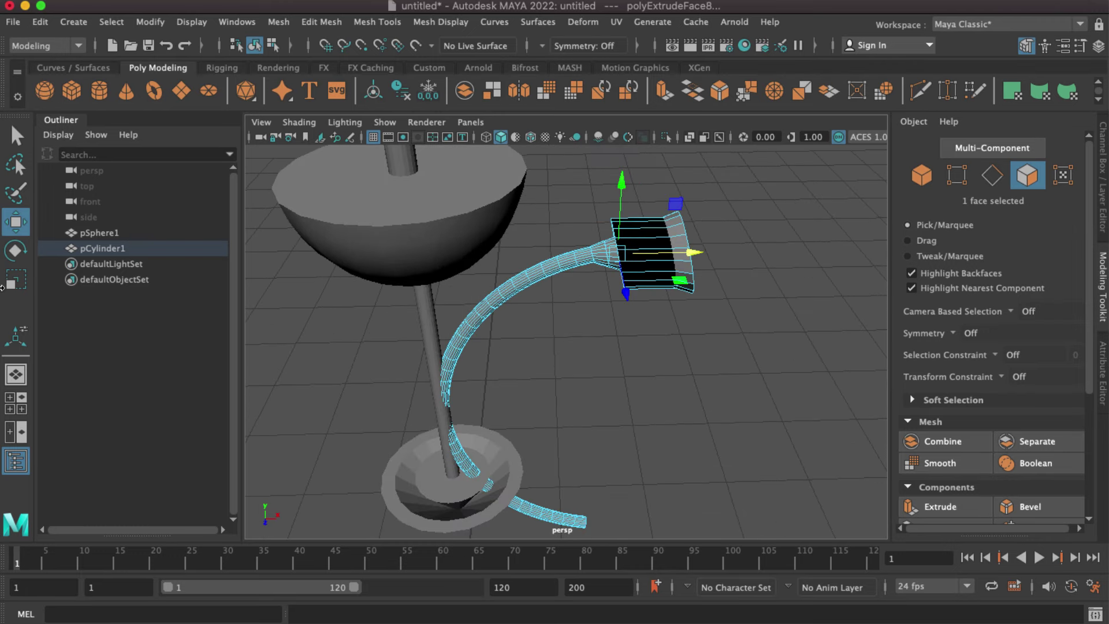
{"action": "left_click", "coordinate": [12, 282]}
{"action": "left_click_drag", "start_coordinate": [625, 292], "coordinate": [674, 233]}
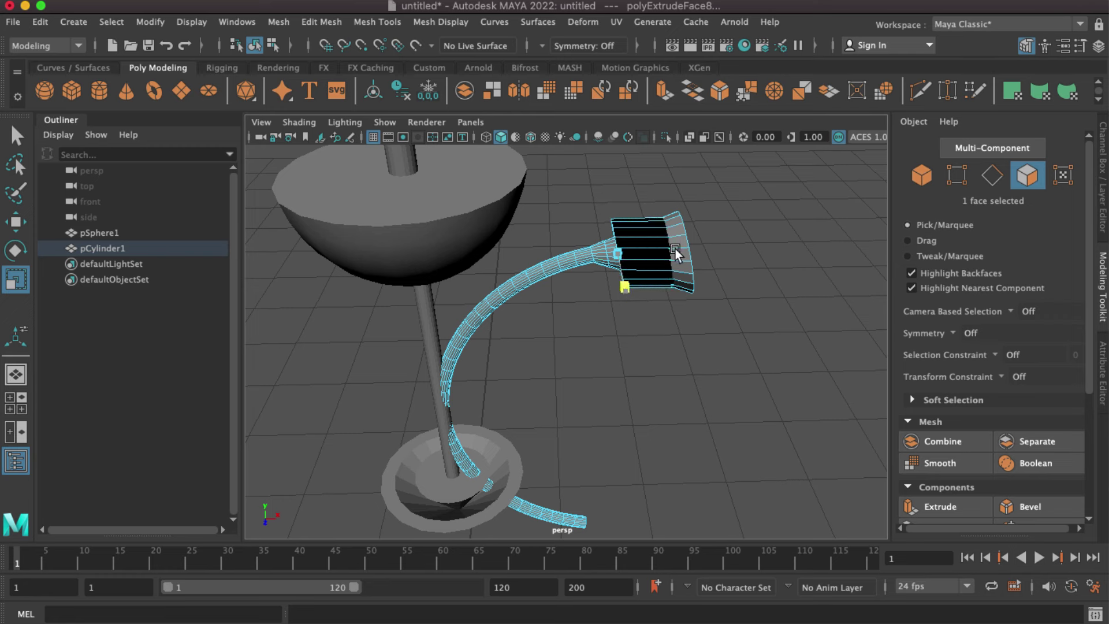
{"action": "mouse_move", "coordinate": [674, 234]}
{"action": "left_mouse_down"}
{"action": "mouse_move", "coordinate": [675, 248]}
{"action": "mouse_move", "coordinate": [589, 258]}
{"action": "left_mouse_up"}
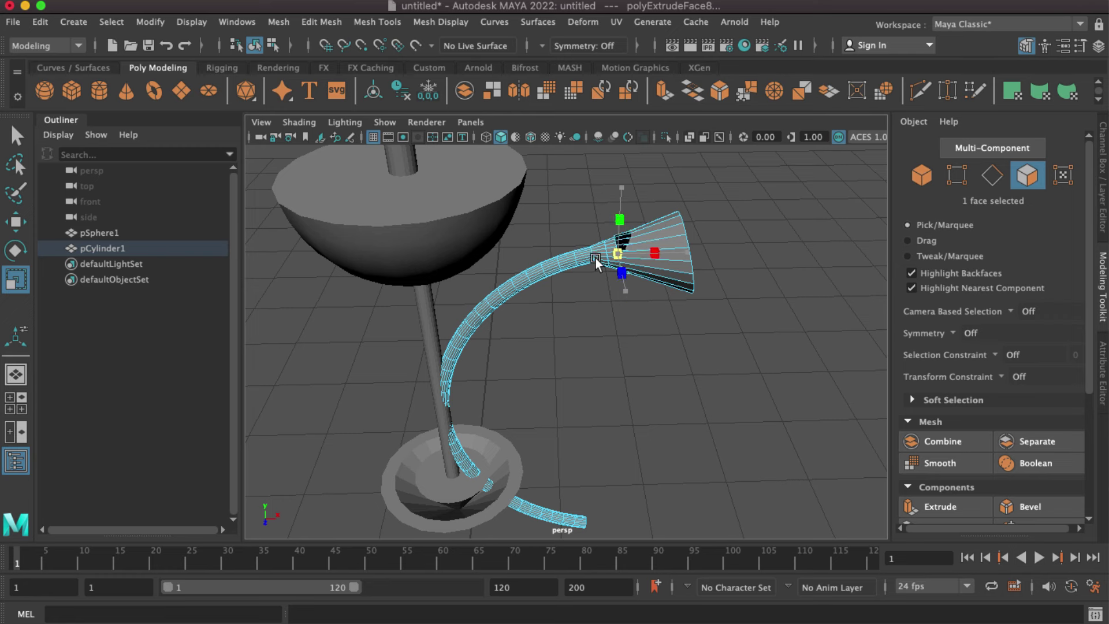
Rotate pCylinder1 so the arm arches outward over the hub, horn pointing down.
{"action": "mouse_move", "coordinate": [588, 262]}
{"action": "left_mouse_down", "text": "alt"}
{"action": "mouse_move", "coordinate": [557, 318]}
{"action": "mouse_move", "coordinate": [803, 369]}
{"action": "left_mouse_up", "text": "alt"}
{"action": "key", "text": "F8"}
{"action": "key", "text": "e"}
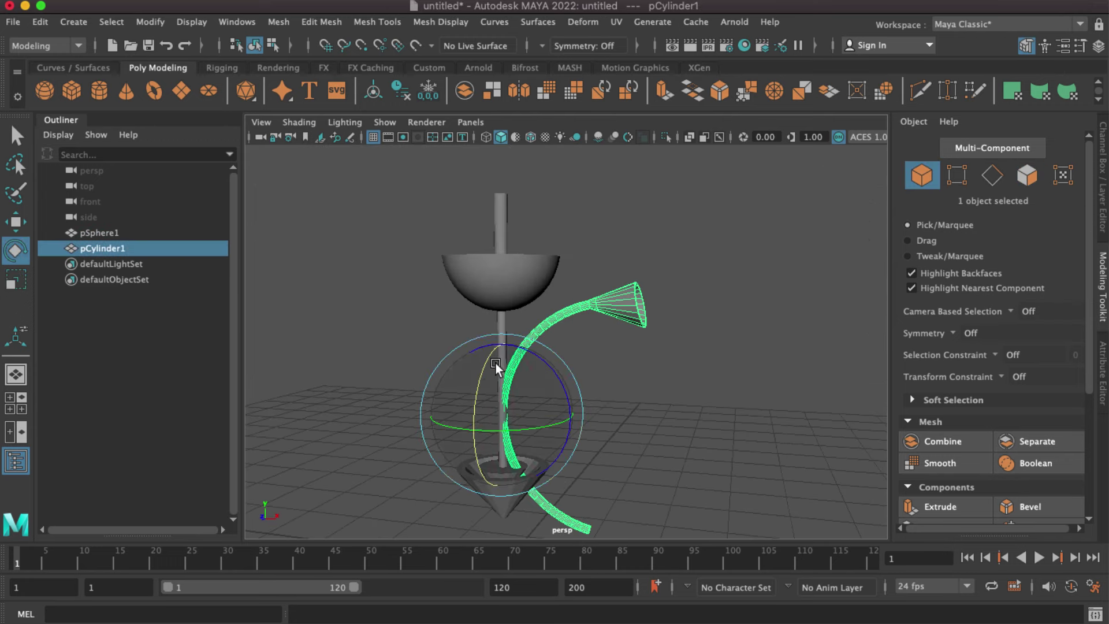
{"action": "mouse_move", "coordinate": [535, 357]}
{"action": "left_mouse_down"}
{"action": "mouse_move", "coordinate": [550, 379]}
{"action": "mouse_move", "coordinate": [547, 453]}
{"action": "mouse_move", "coordinate": [551, 439]}
{"action": "left_mouse_up"}
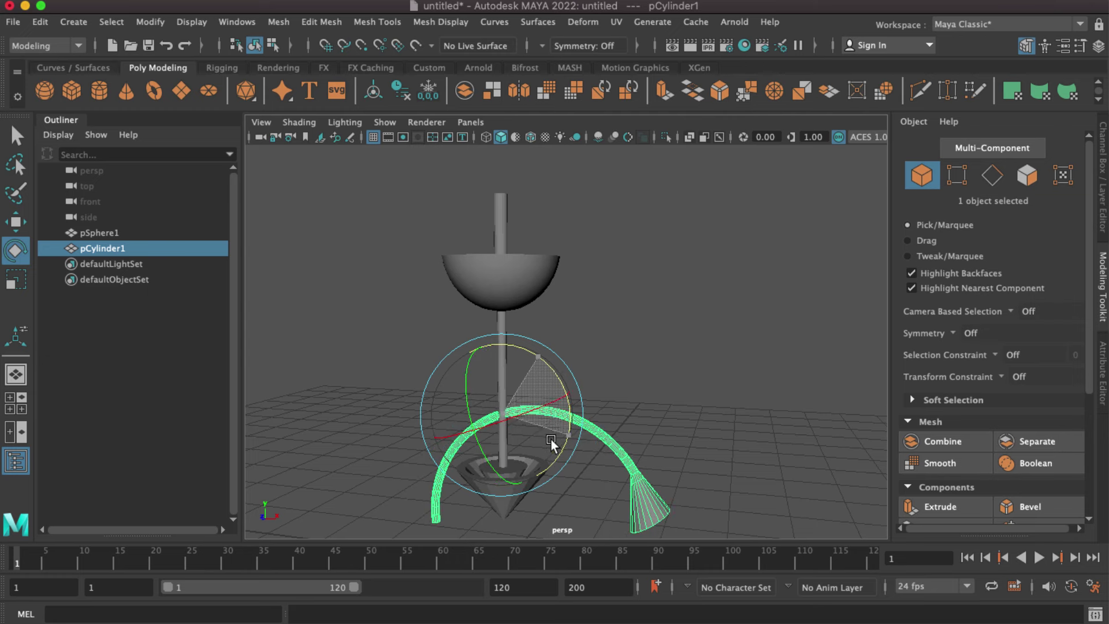
{"action": "left_click", "coordinate": [15, 225]}
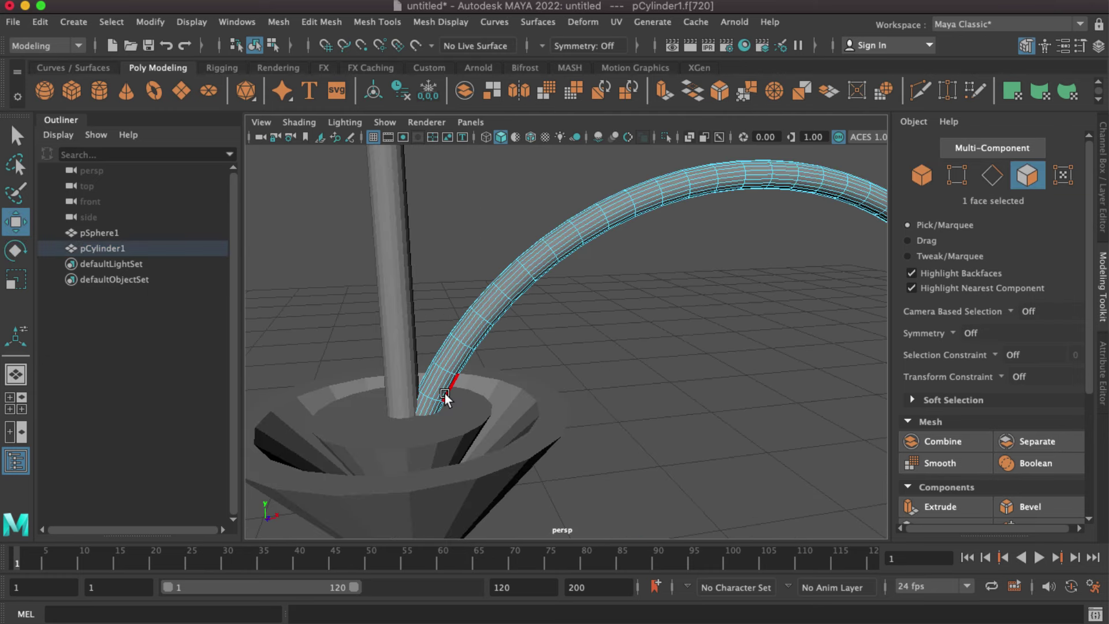
Delete the face loop near the arm's base and the leftover lower piece.
{"action": "scroll", "coordinate": [416, 404], "scroll_direction": "up", "scroll_amount": 3}
{"action": "left_click", "coordinate": [362, 407]}
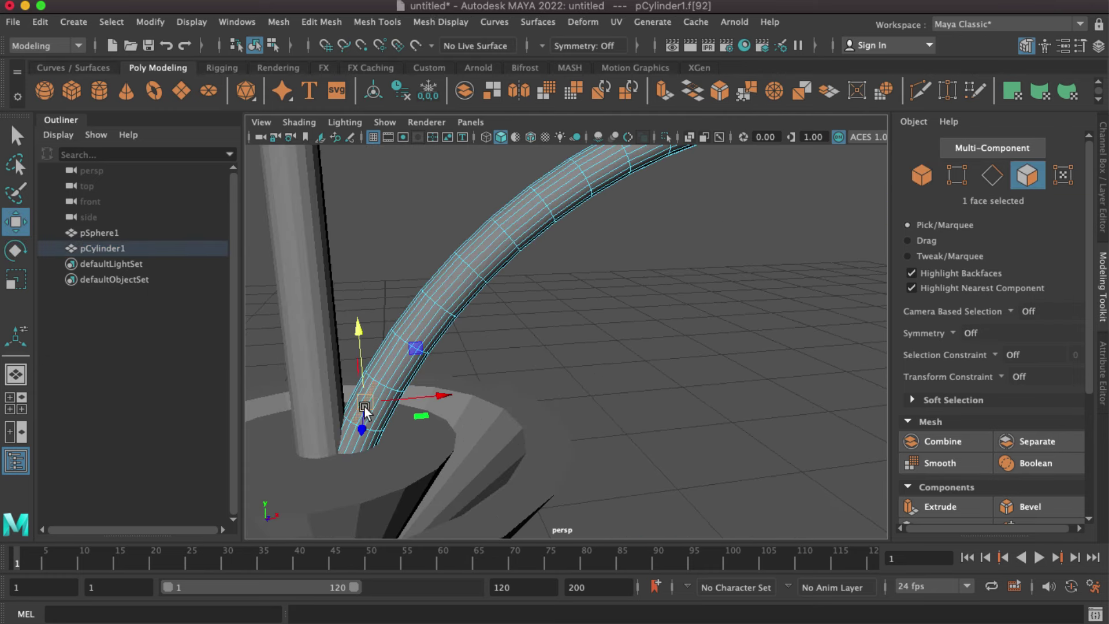
{"action": "scroll", "coordinate": [378, 394], "scroll_direction": "up", "scroll_amount": 2}
{"action": "scroll", "coordinate": [370, 397], "scroll_direction": "up", "scroll_amount": 4}
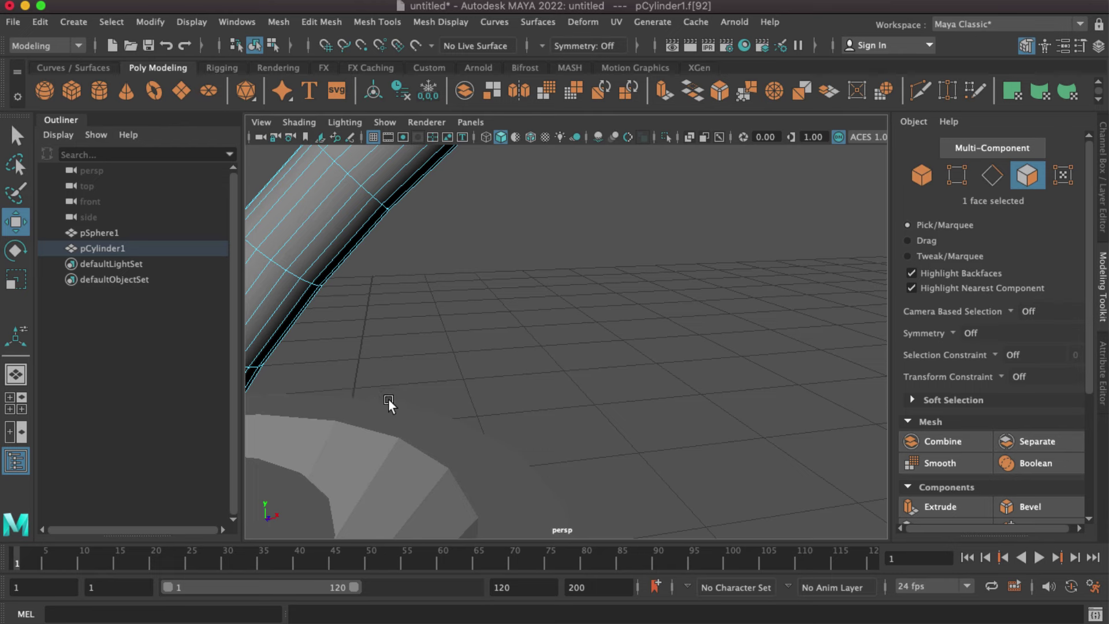
{"action": "scroll", "coordinate": [388, 398], "scroll_direction": "down", "scroll_amount": 3}
{"action": "double_click", "coordinate": [456, 411]}
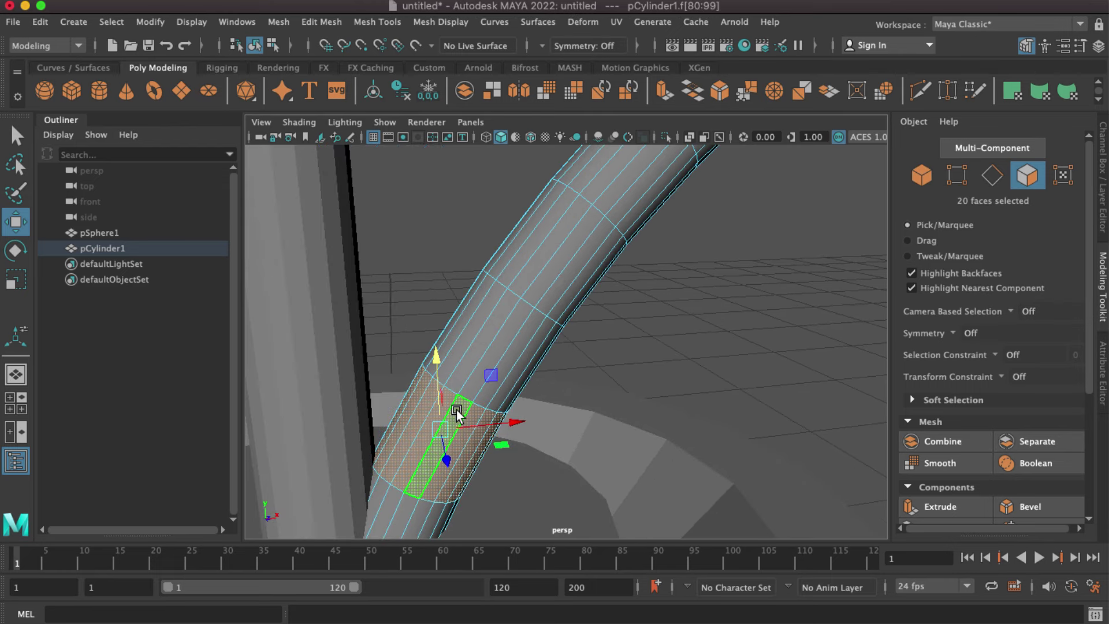
{"action": "key", "text": "Delete"}
{"action": "double_click", "coordinate": [396, 497]}
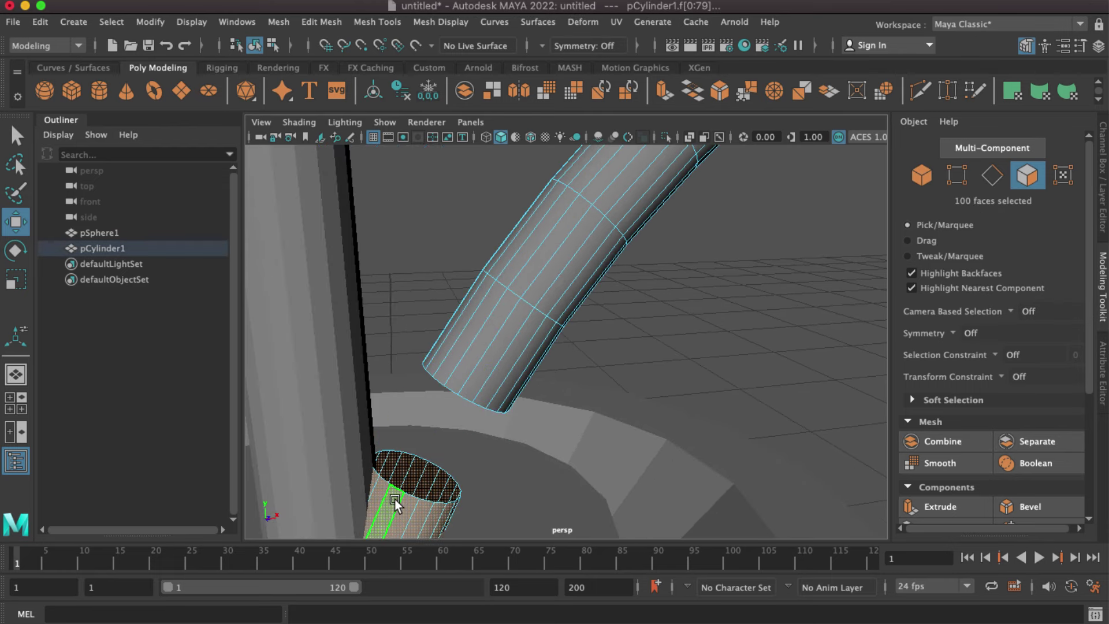
{"action": "key", "text": "Delete"}
Cap the arm's open border loop with Mesh > Fill Hole and return to Object mode.
{"action": "right_click_drag", "start_coordinate": [466, 235], "coordinate": [482, 205]}
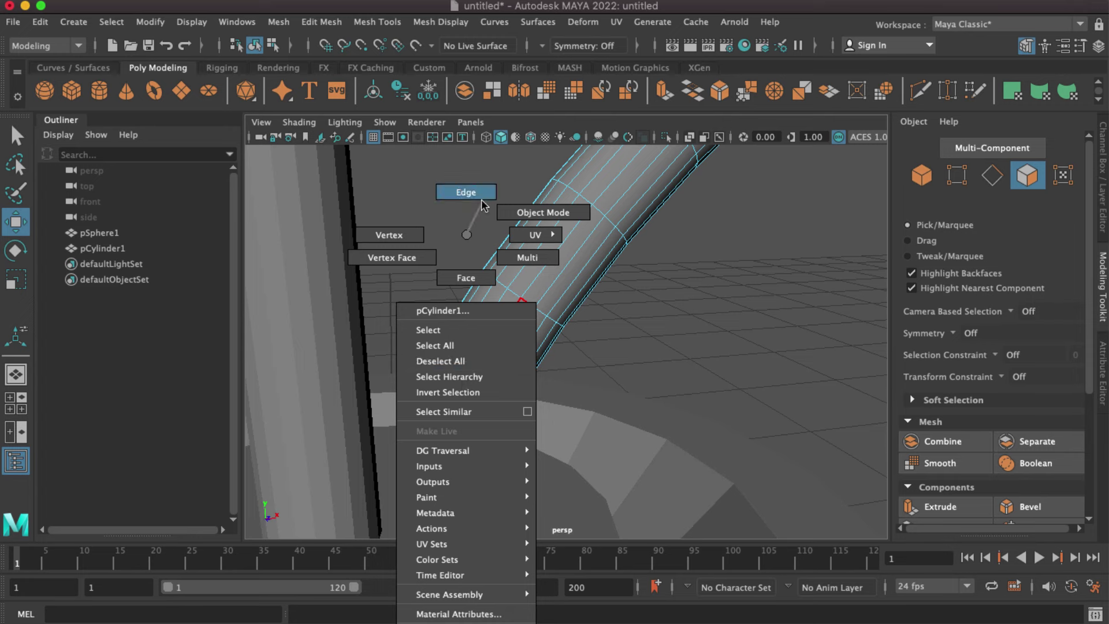
{"action": "double_click", "coordinate": [453, 384]}
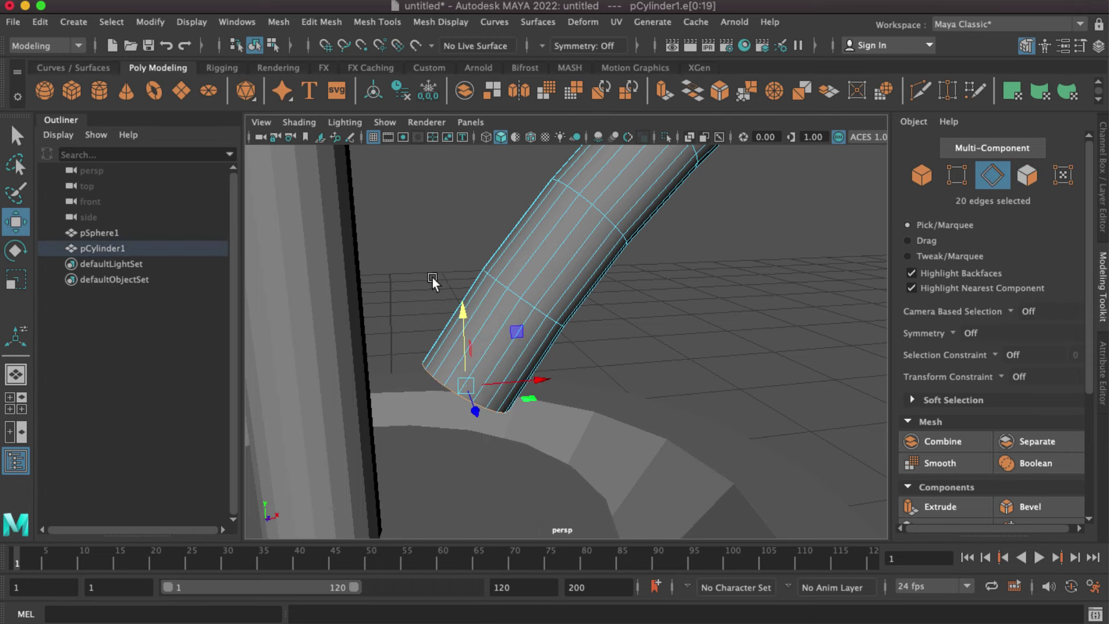
{"action": "left_click", "coordinate": [279, 23]}
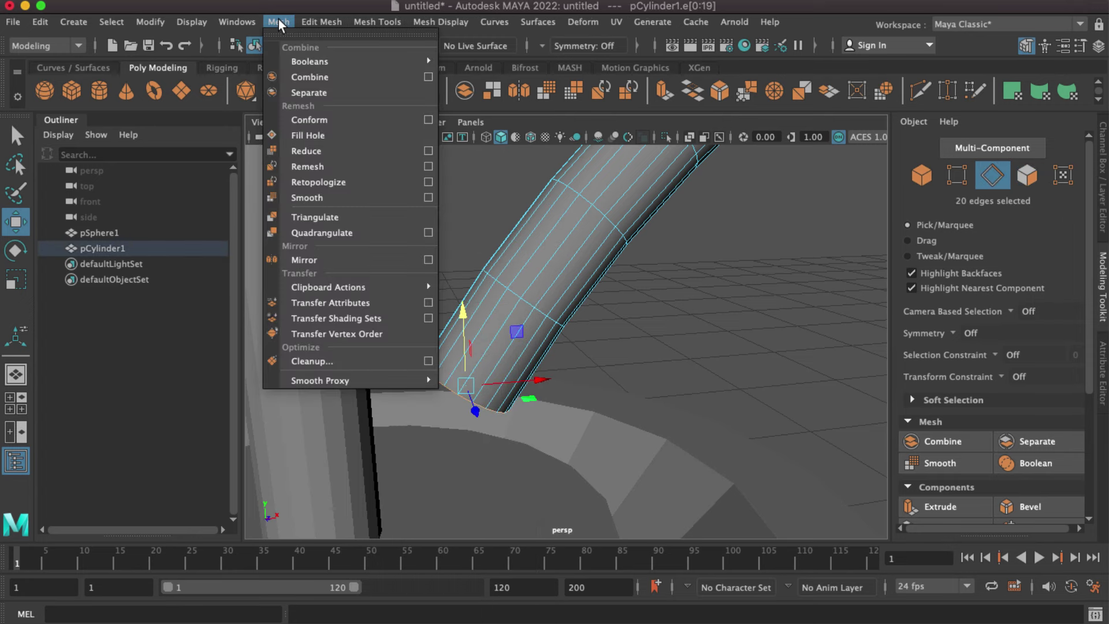
{"action": "left_click", "coordinate": [317, 136]}
{"action": "right_click_drag", "start_coordinate": [564, 277], "coordinate": [601, 215]}
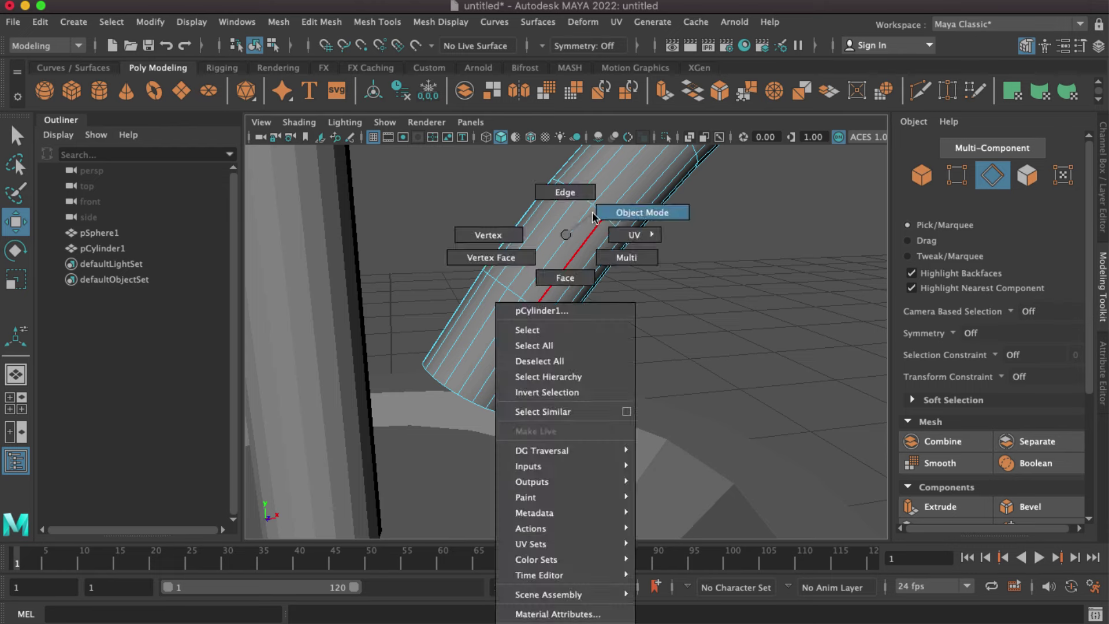
{"action": "scroll", "coordinate": [473, 288], "scroll_direction": "down", "scroll_amount": 5}
{"action": "scroll", "coordinate": [473, 289], "scroll_direction": "down", "scroll_amount": 3}
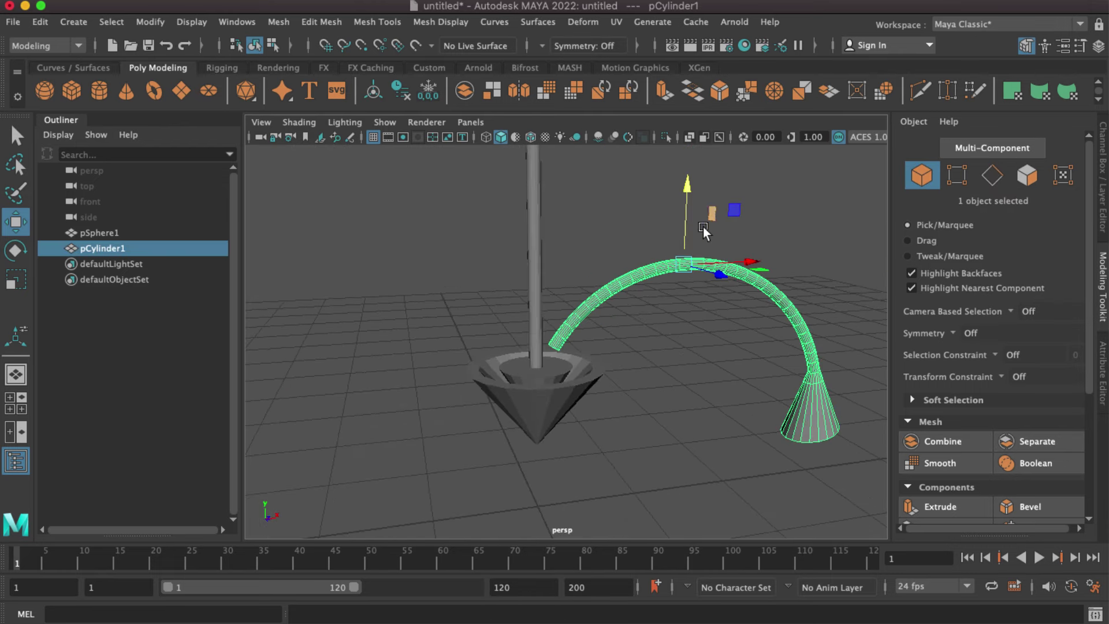
Move pCylinder1 down along Y until its inner end meets the cone hub, then reselect it.
{"action": "left_click_drag", "start_coordinate": [683, 214], "coordinate": [678, 240]}
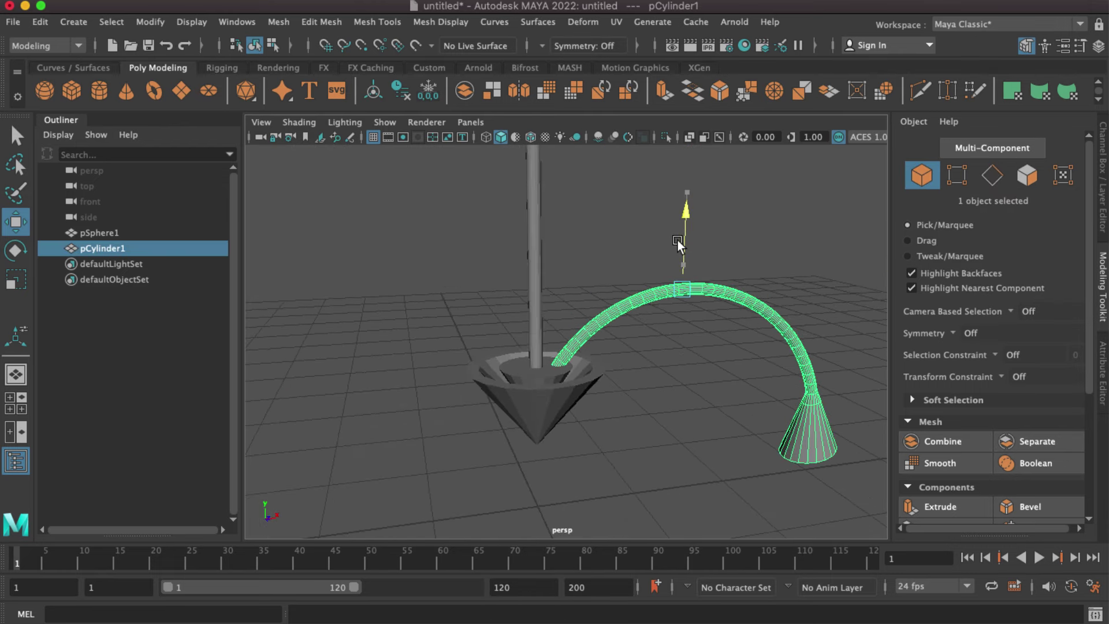
{"action": "left_click", "coordinate": [653, 399]}
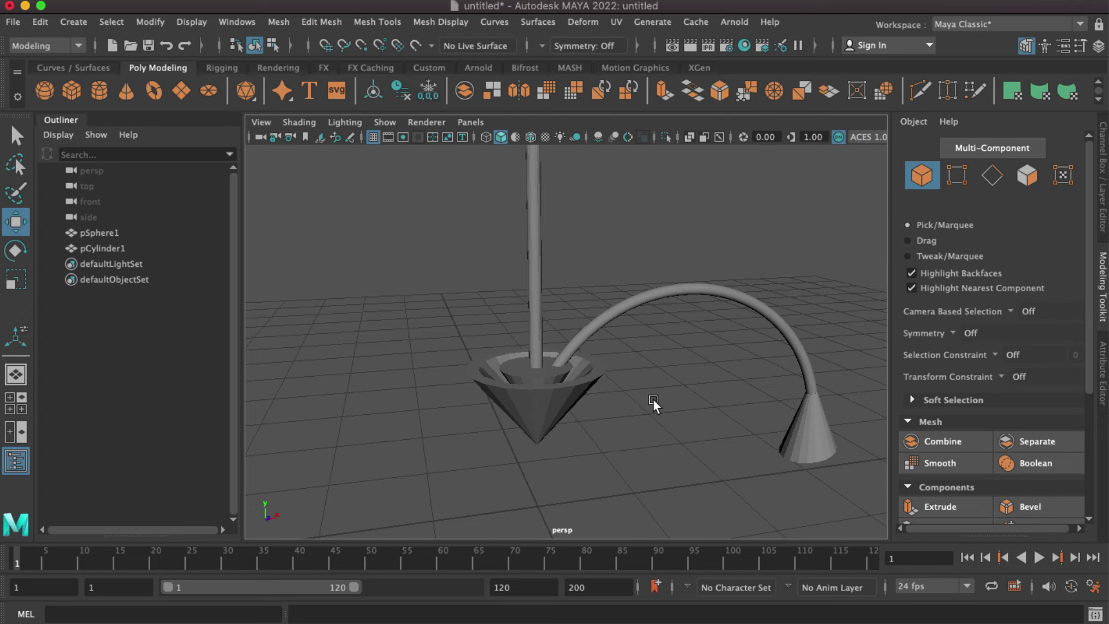
{"action": "mouse_move", "coordinate": [653, 400]}
{"action": "left_mouse_down", "text": "alt"}
{"action": "mouse_move", "coordinate": [610, 411]}
{"action": "mouse_move", "coordinate": [571, 467]}
{"action": "left_mouse_up", "text": "alt"}
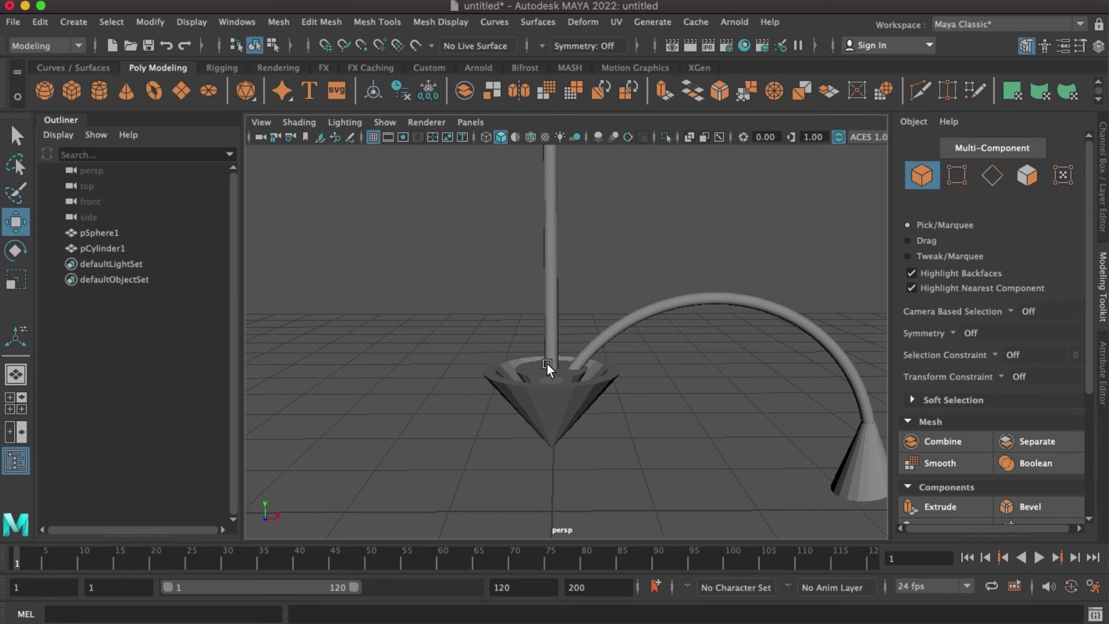
{"action": "scroll", "coordinate": [546, 363], "scroll_direction": "down", "scroll_amount": 5}
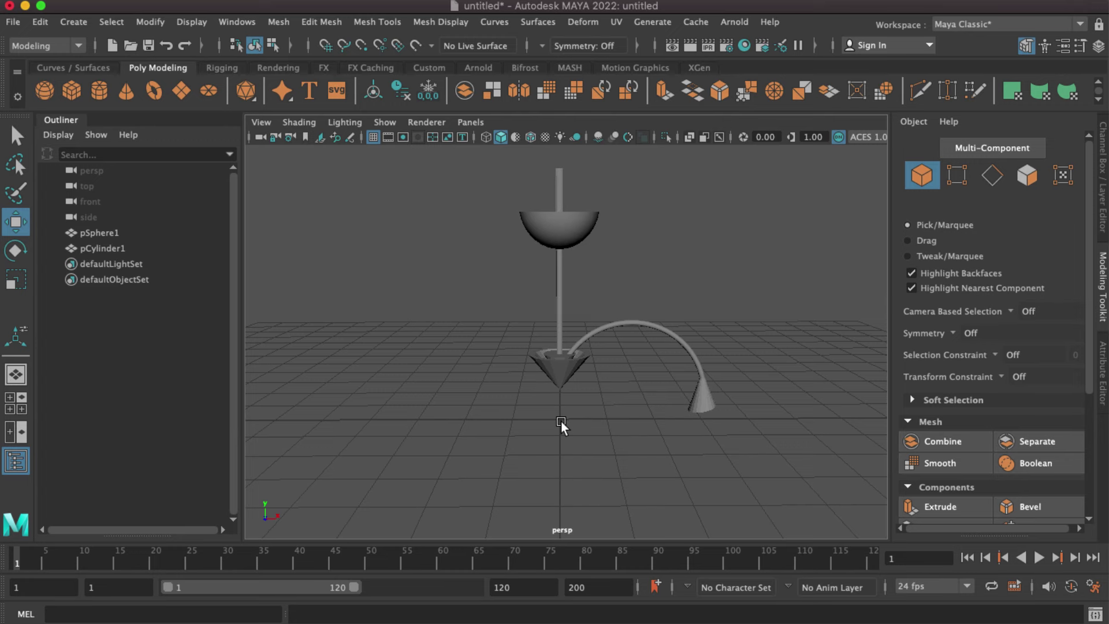
{"action": "left_click_drag", "start_coordinate": [568, 426], "coordinate": [557, 445], "text": "alt"}
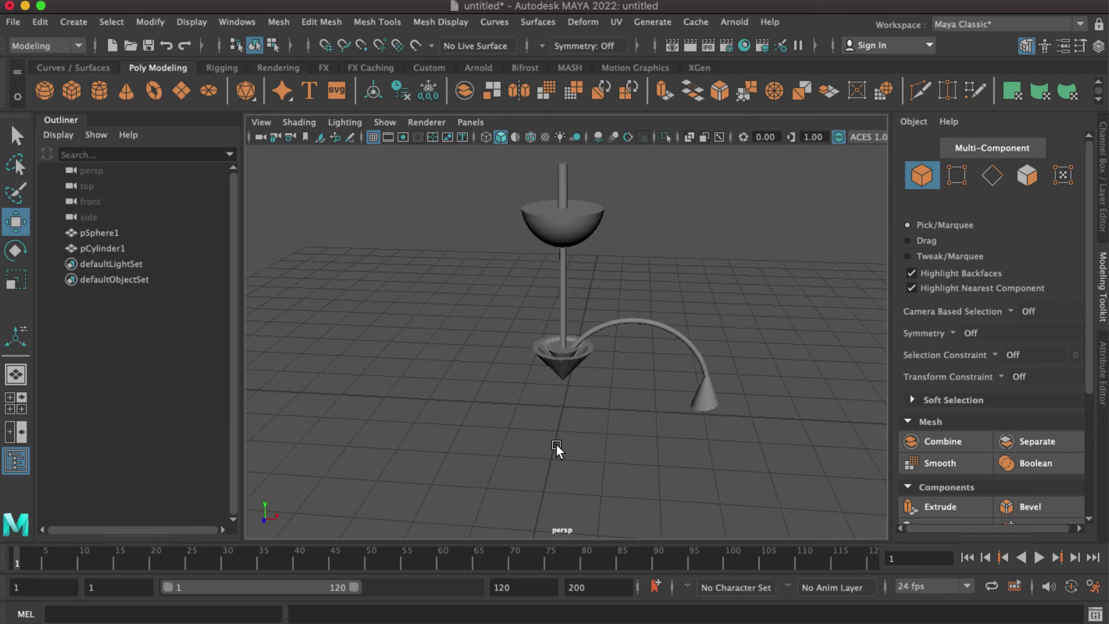
{"action": "left_click", "coordinate": [650, 328]}
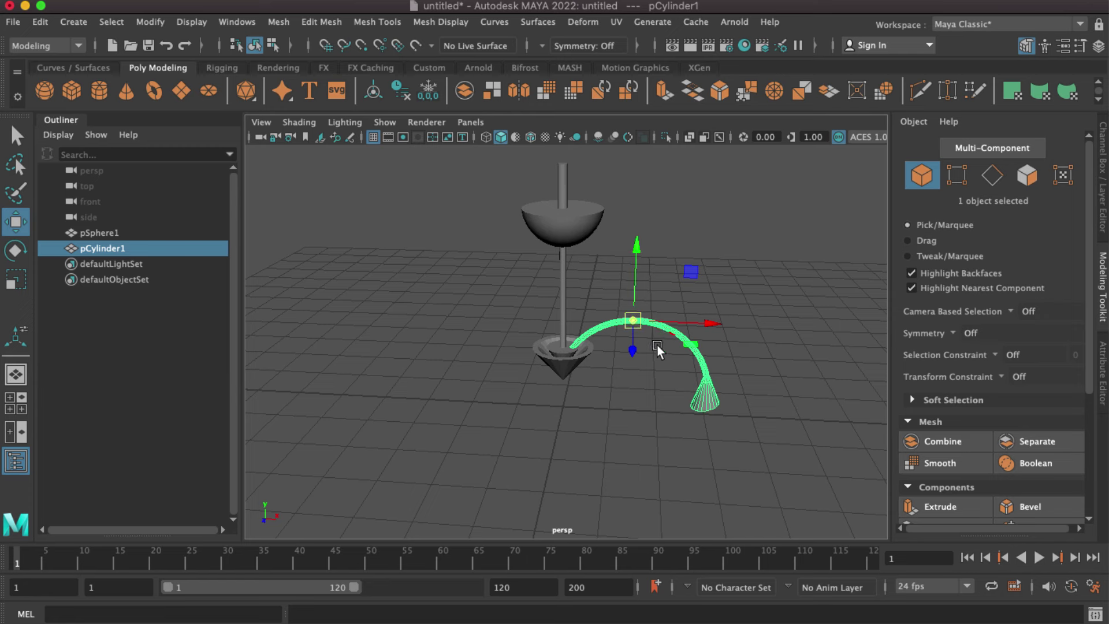
Snap pCylinder1's pivot to the grid on the central axis below the cone hub.
{"action": "mouse_move", "coordinate": [634, 321]}
{"action": "left_mouse_down"}
{"action": "mouse_move", "coordinate": [615, 414]}
{"action": "mouse_move", "coordinate": [570, 414]}
{"action": "mouse_move", "coordinate": [615, 411]}
{"action": "mouse_move", "coordinate": [570, 411]}
{"action": "mouse_move", "coordinate": [598, 412]}
{"action": "left_mouse_up"}
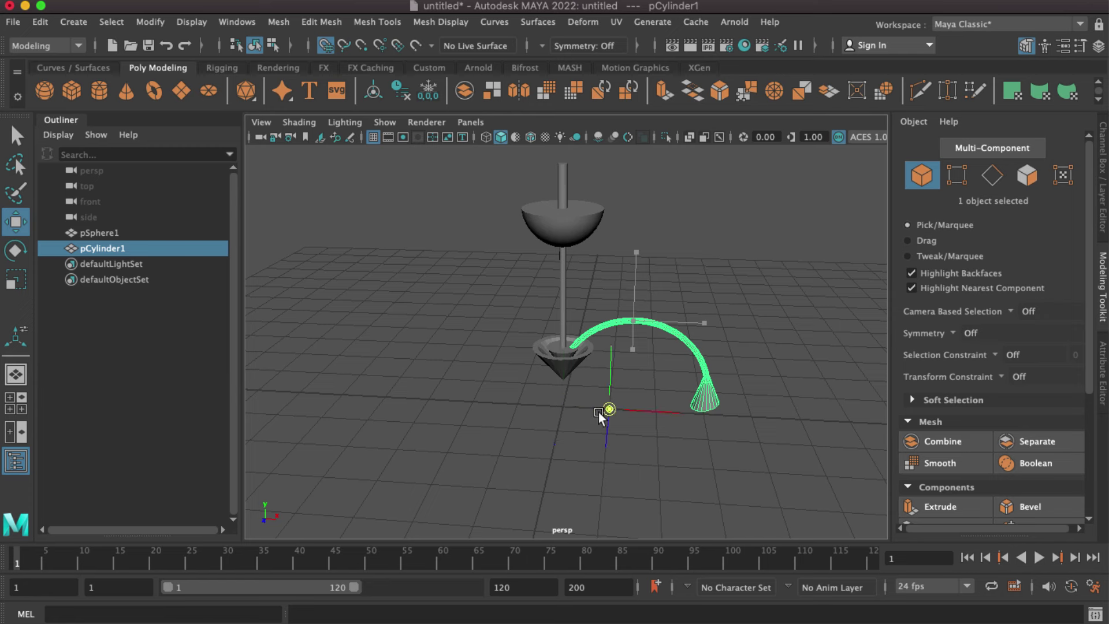
{"action": "key", "text": "d"}
{"action": "key", "text": "x"}
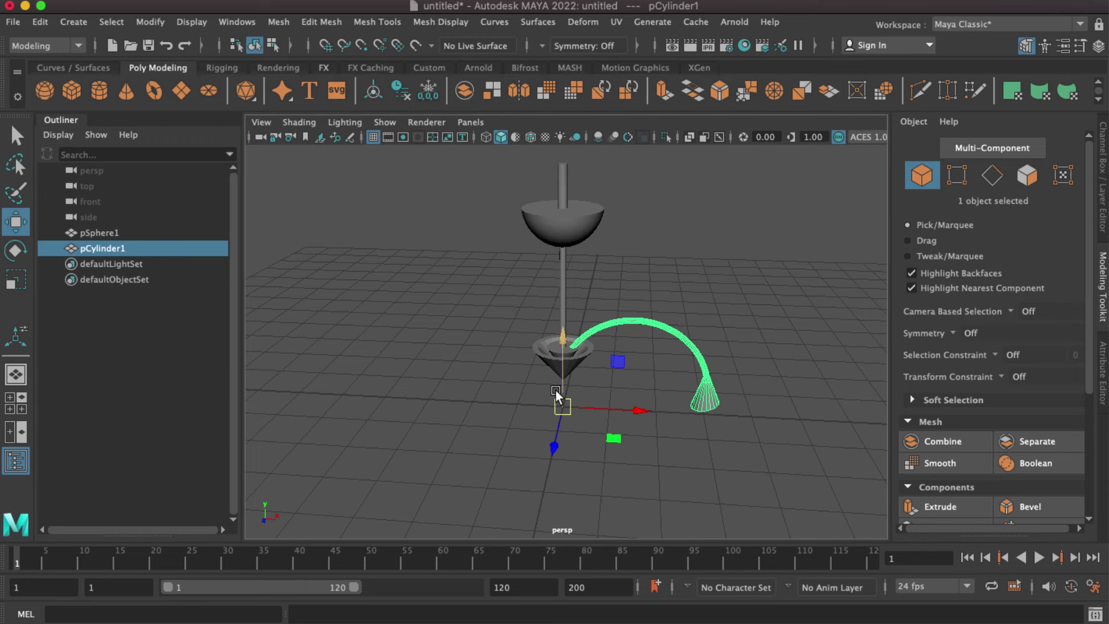
{"action": "left_click", "coordinate": [40, 22]}
{"action": "mouse_move", "coordinate": [85, 206]}
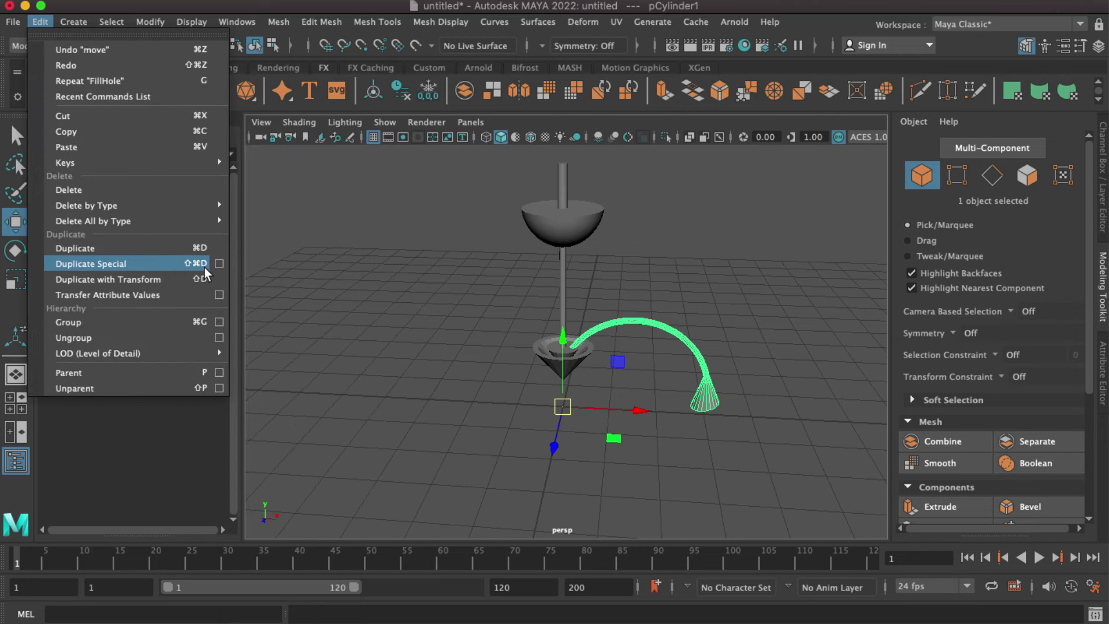
Duplicate Special the arm with reset settings, Rotate Y 60 and 5 copies.
{"action": "left_click", "coordinate": [218, 263]}
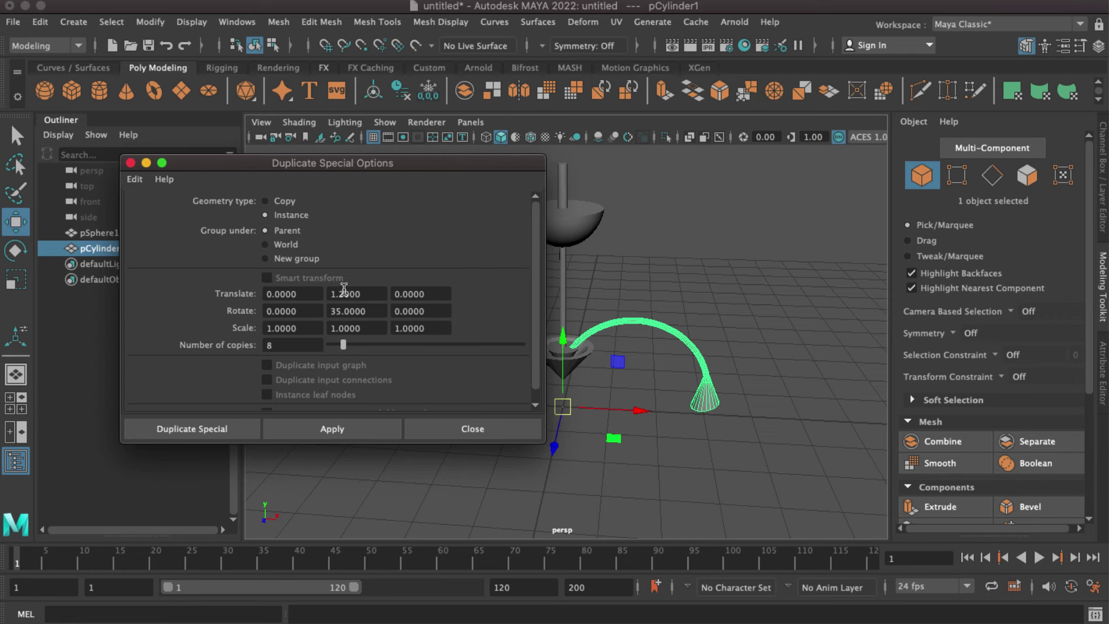
{"action": "left_click", "coordinate": [134, 178]}
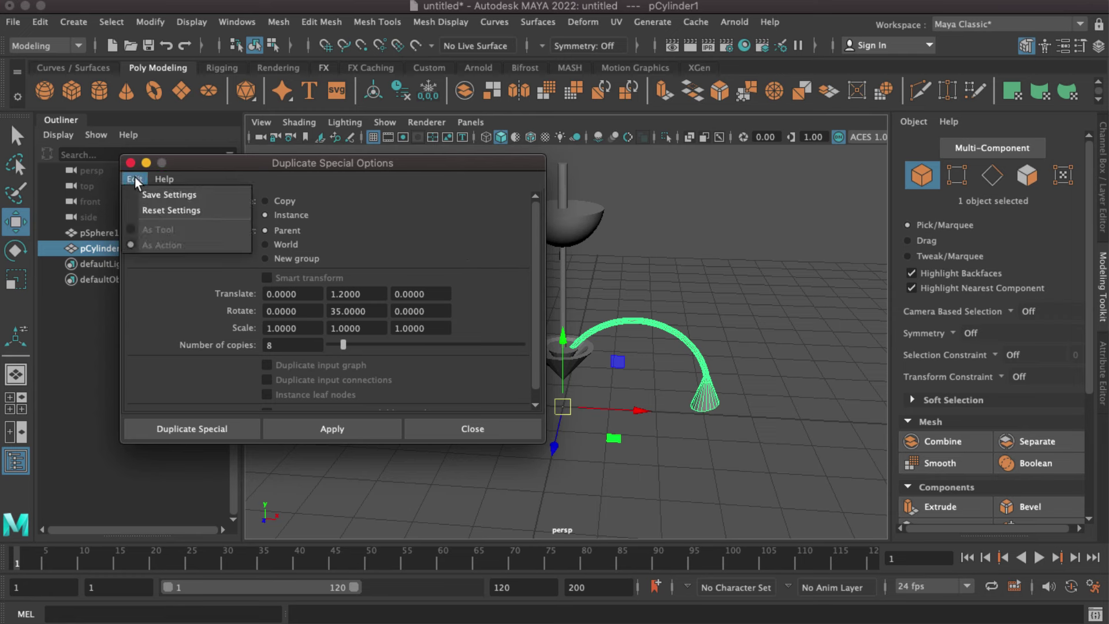
{"action": "left_click", "coordinate": [140, 211]}
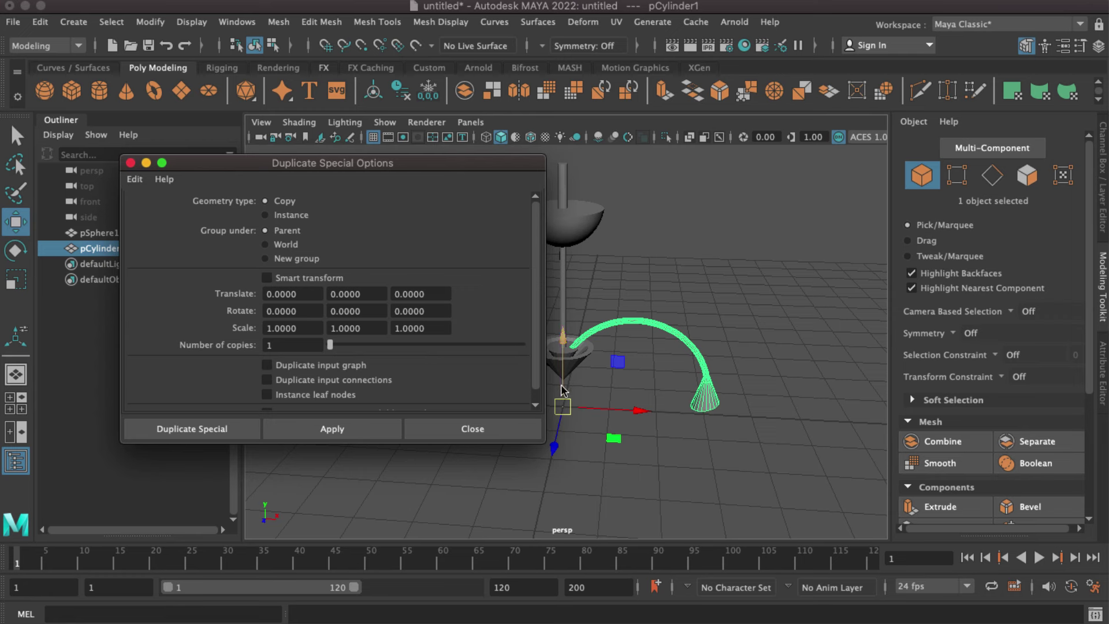
{"action": "left_click", "coordinate": [291, 316]}
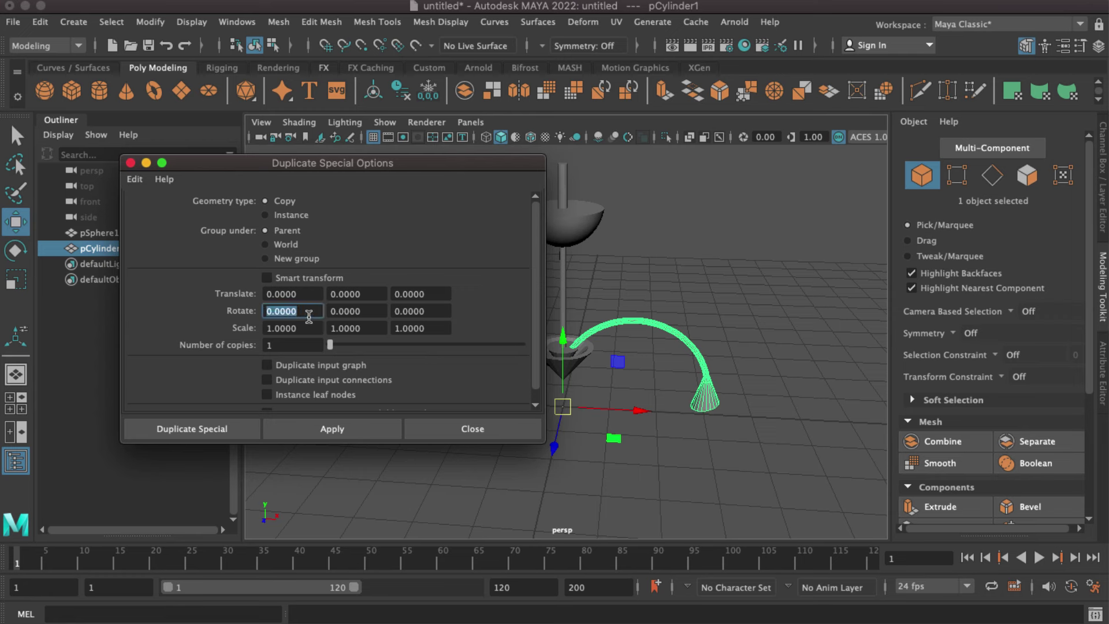
{"action": "key", "text": "Tab"}
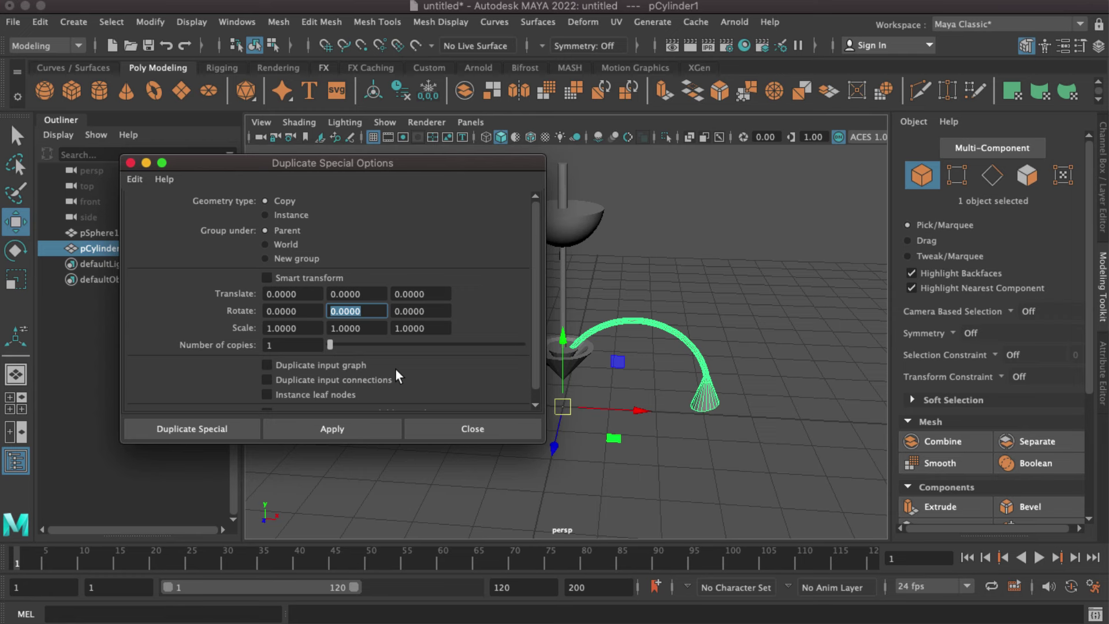
{"action": "type", "text": "36"}
{"action": "key", "text": "BackSpace"}
{"action": "key", "text": "BackSpace"}
{"action": "type", "text": "60"}
{"action": "left_click", "coordinate": [289, 345]}
{"action": "double_click", "coordinate": [289, 345]}
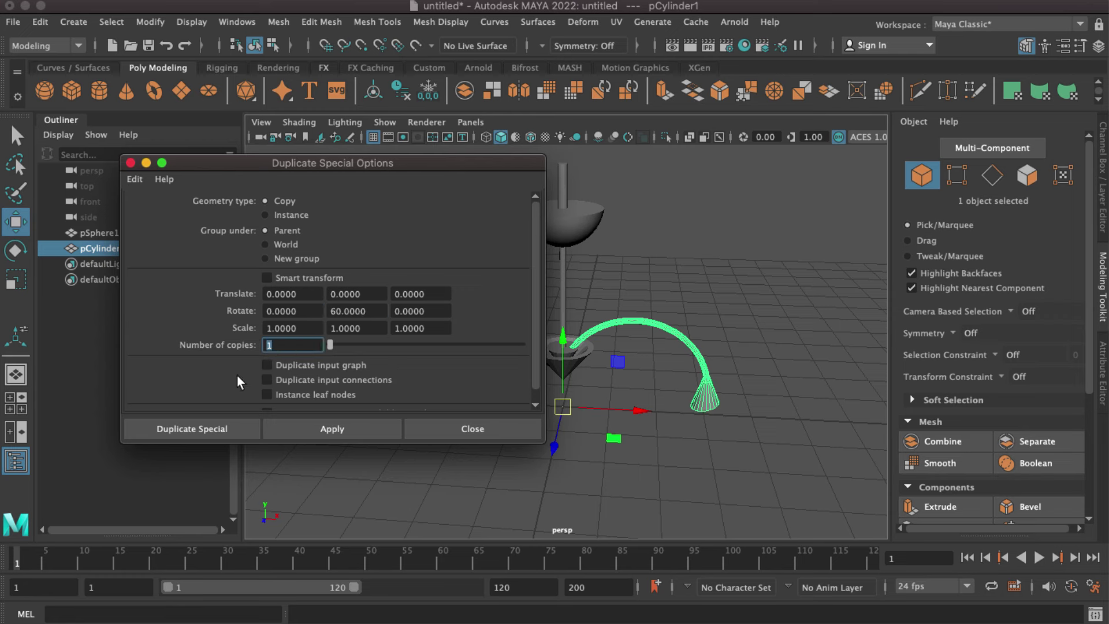
{"action": "type", "text": "5"}
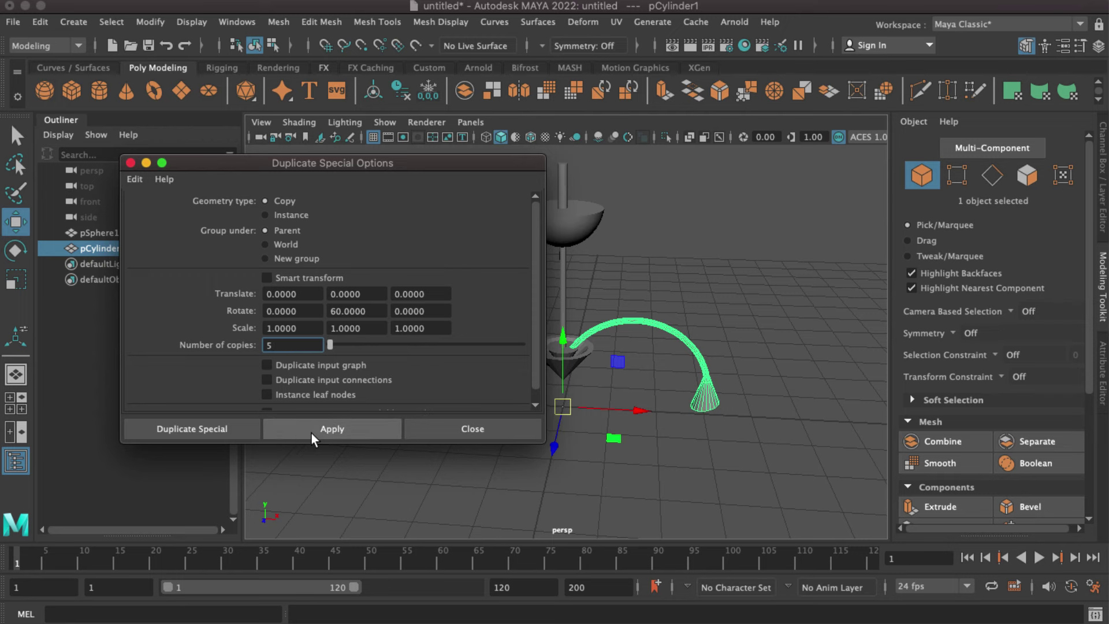
{"action": "left_click", "coordinate": [311, 433]}
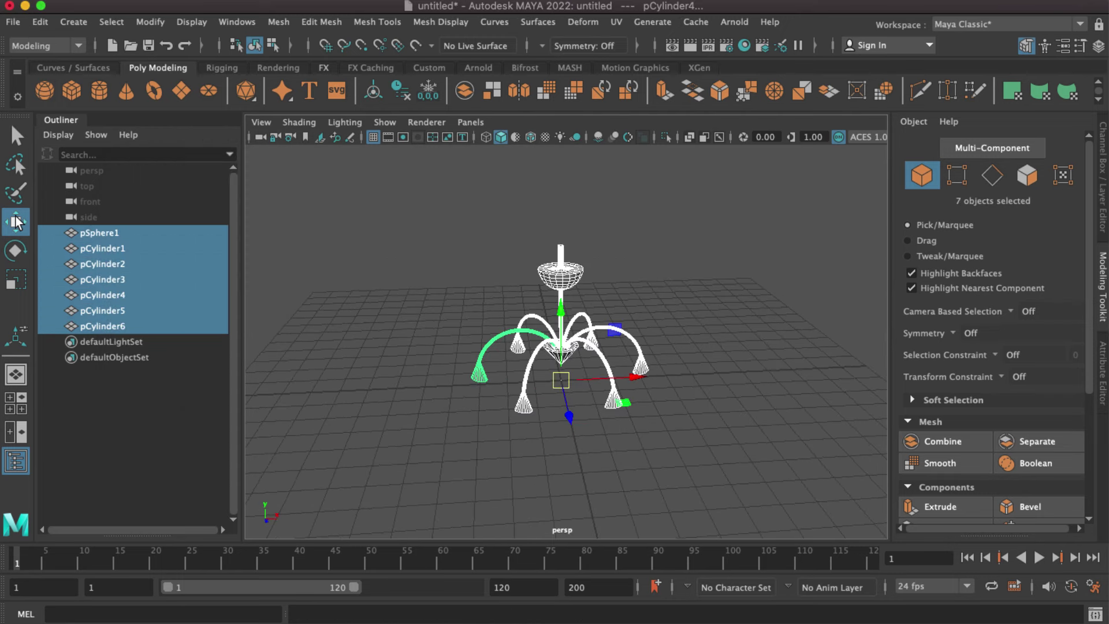
Lift the bowl, post and all six arms together along Y, higher above the grid.
{"action": "left_click_drag", "start_coordinate": [559, 254], "coordinate": [559, 197]}
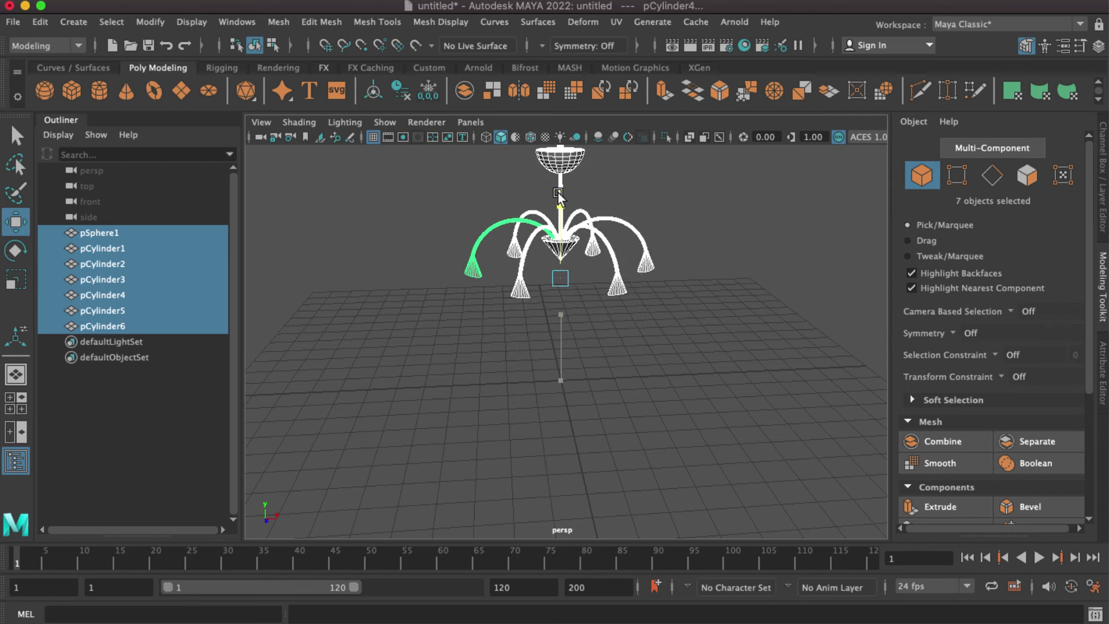
{"action": "left_click", "coordinate": [598, 327]}
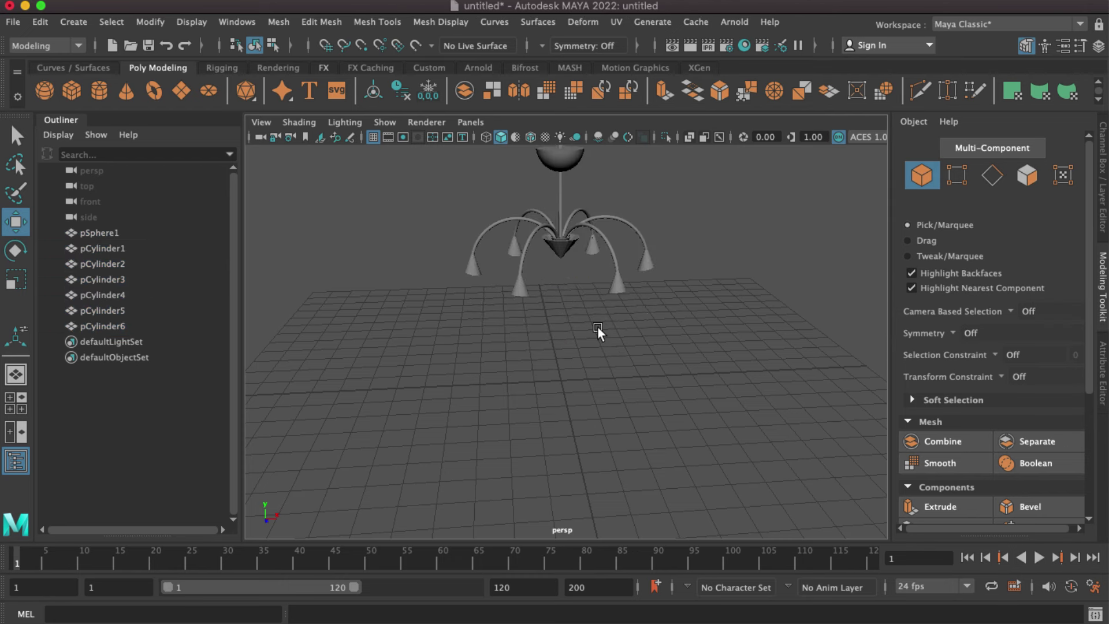
{"action": "mouse_move", "coordinate": [598, 327]}
{"action": "left_mouse_down", "text": "alt"}
{"action": "mouse_move", "coordinate": [413, 404]}
{"action": "mouse_move", "coordinate": [476, 404]}
{"action": "mouse_move", "coordinate": [521, 362]}
{"action": "left_mouse_up", "text": "alt"}
{"action": "scroll", "coordinate": [523, 361], "scroll_direction": "up", "scroll_amount": 5}
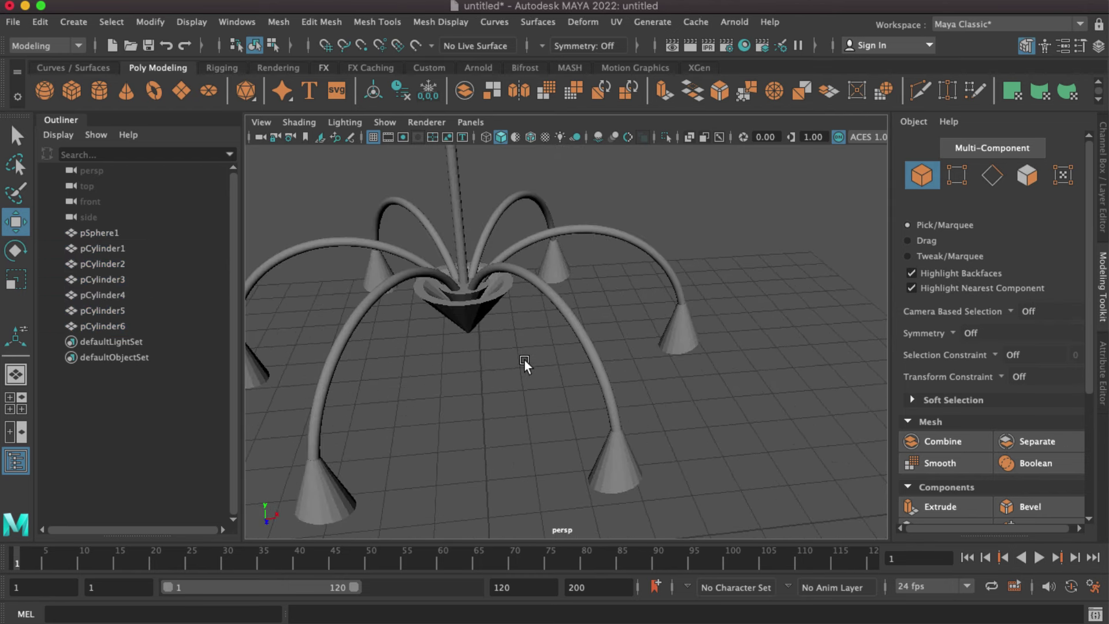
{"action": "scroll", "coordinate": [525, 360], "scroll_direction": "down", "scroll_amount": 5}
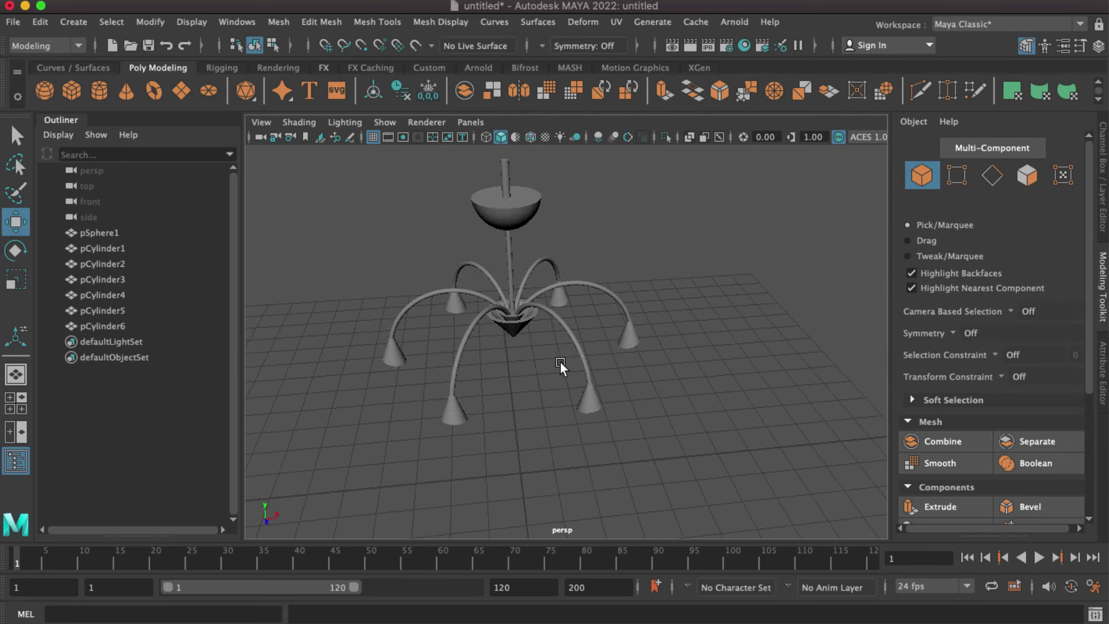